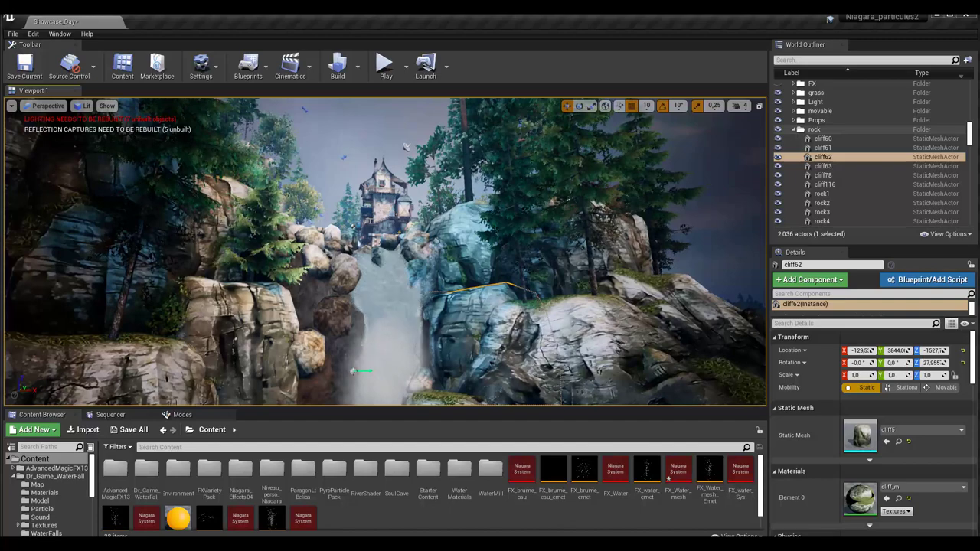
Zoom in and pan the viewport to reframe the tower
scroll(359, 370, up, 5)
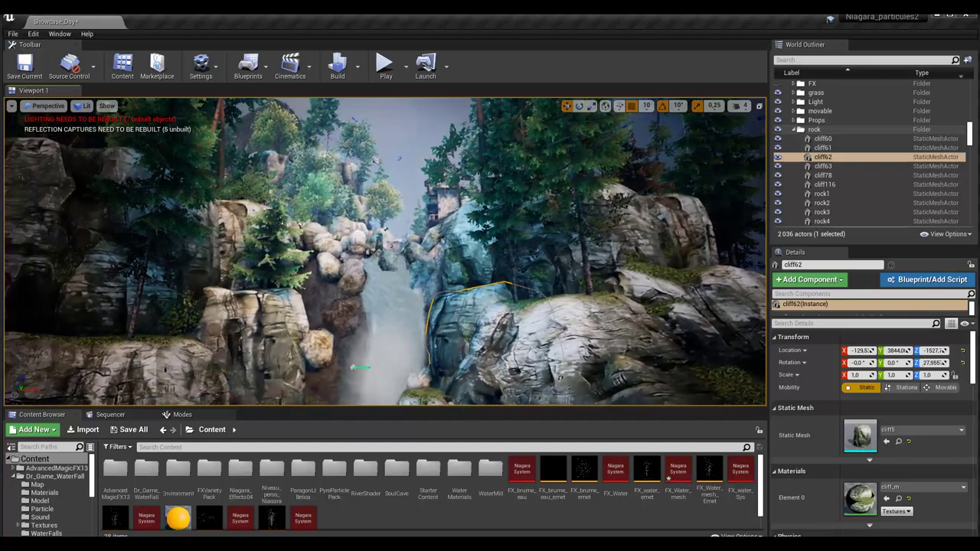
scroll(358, 368, up, 5)
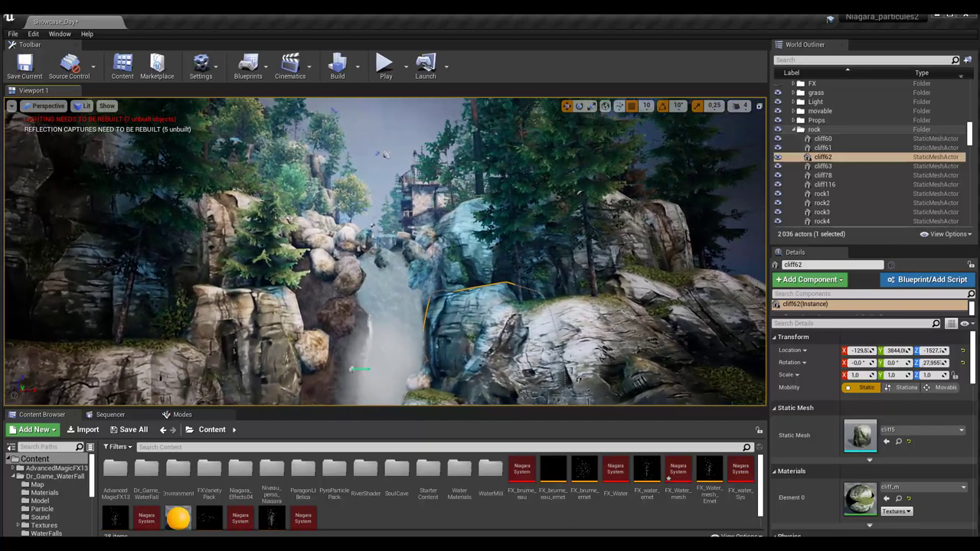
scroll(360, 371, up, 5)
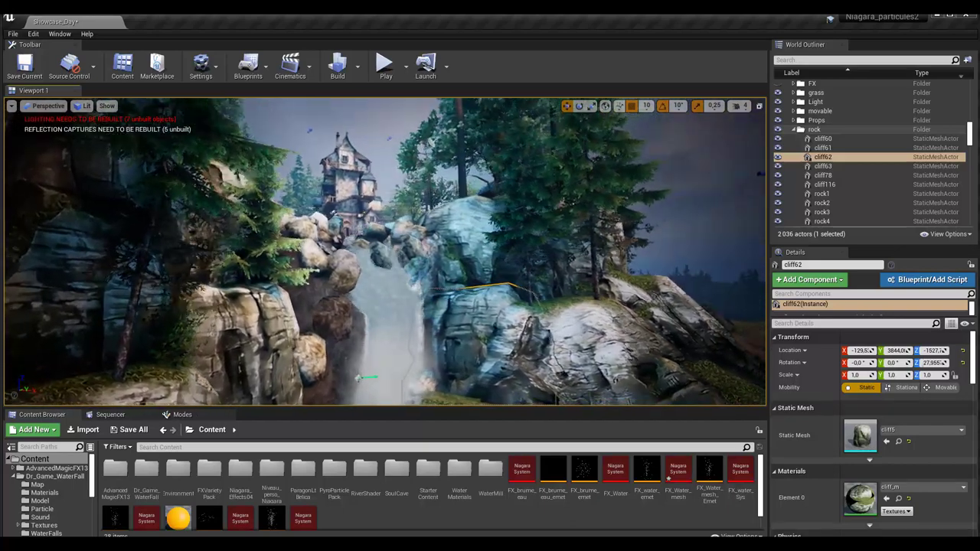
middle_drag(366, 378, 359, 370)
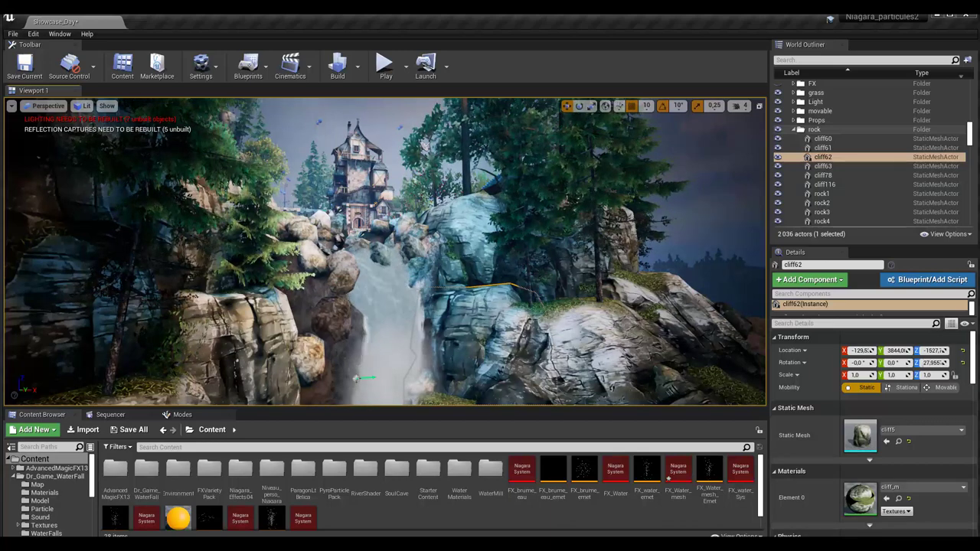
Open FX_Water_mesh and review its emitters and renderers in the System Overview
double_click(668, 477)
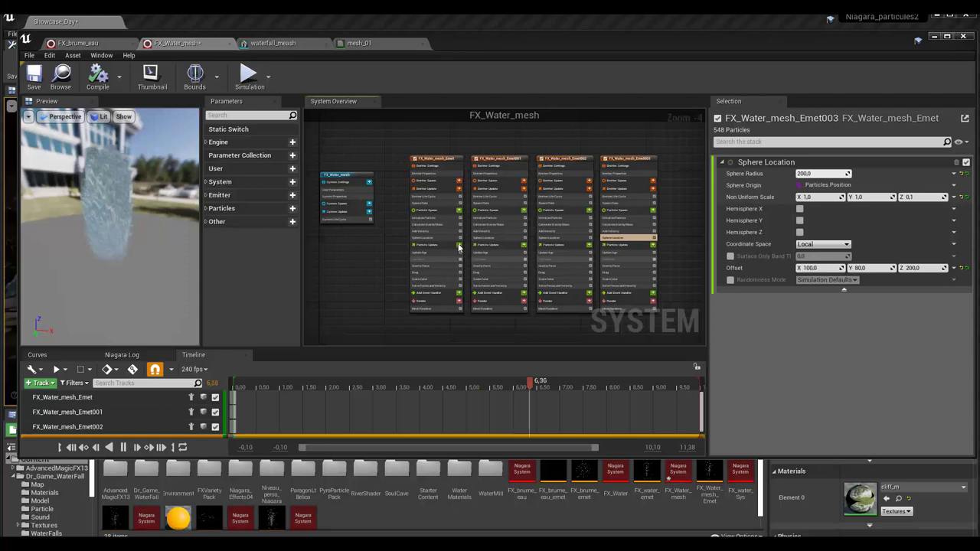
scroll(493, 329, up, 2)
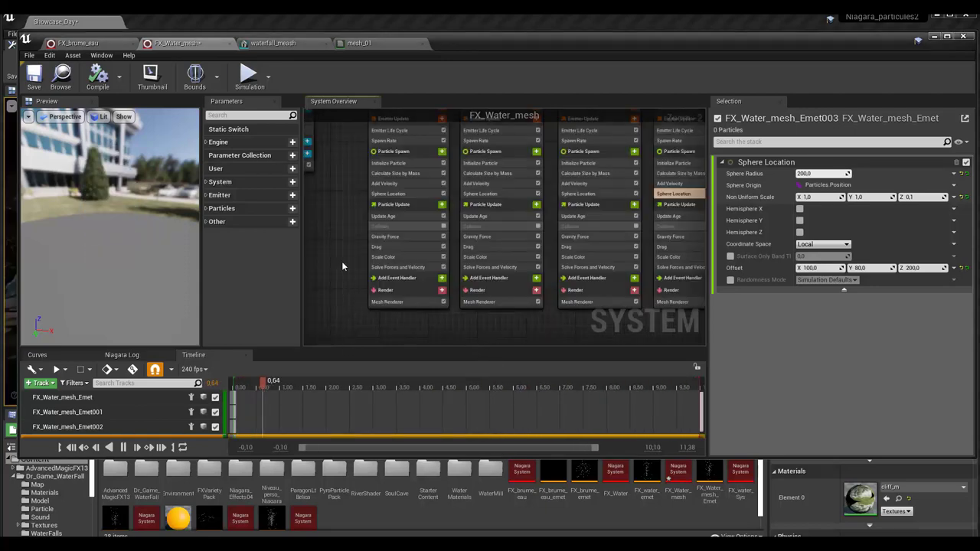
mouse_move(342, 265)
right_down()
mouse_move(319, 316)
mouse_move(312, 310)
mouse_move(453, 303)
right_up()
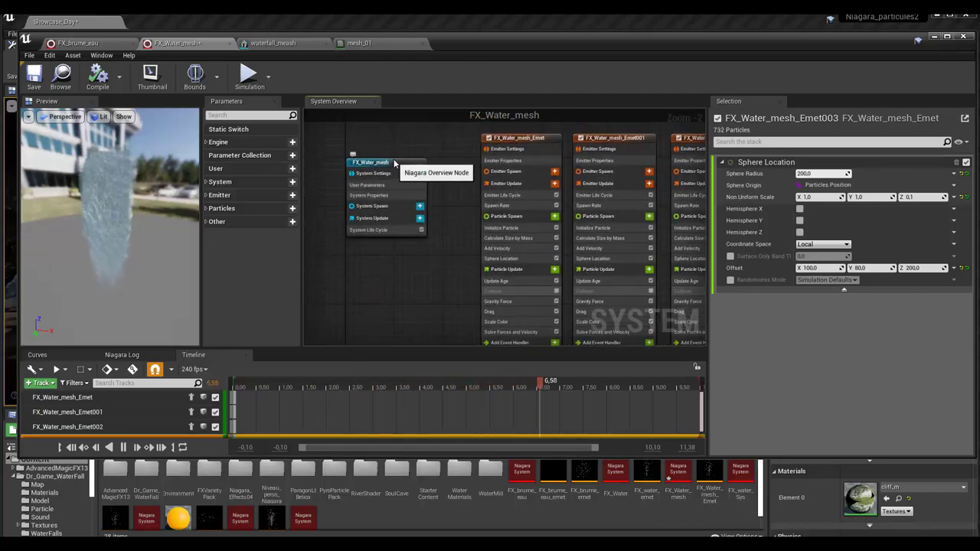
drag(393, 165, 407, 148)
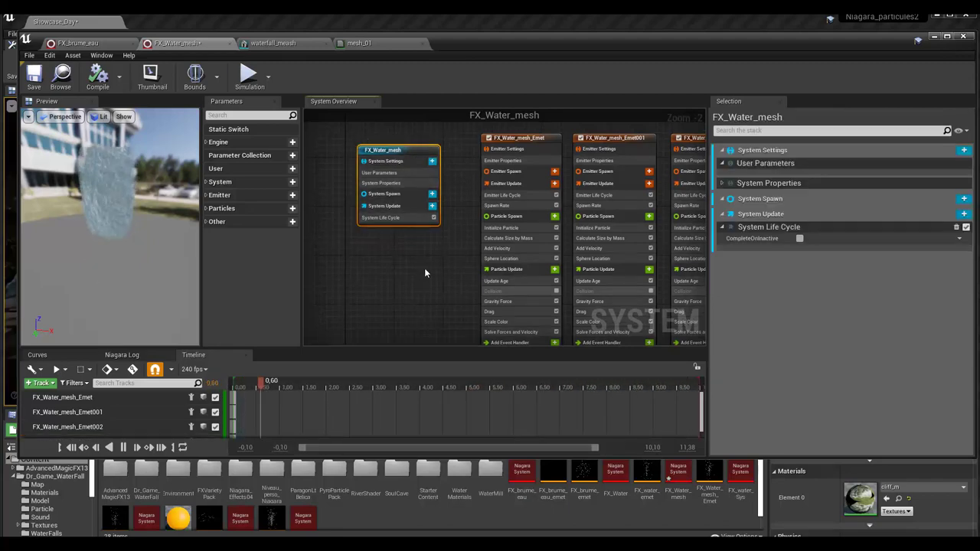
right_drag(427, 272, 361, 273)
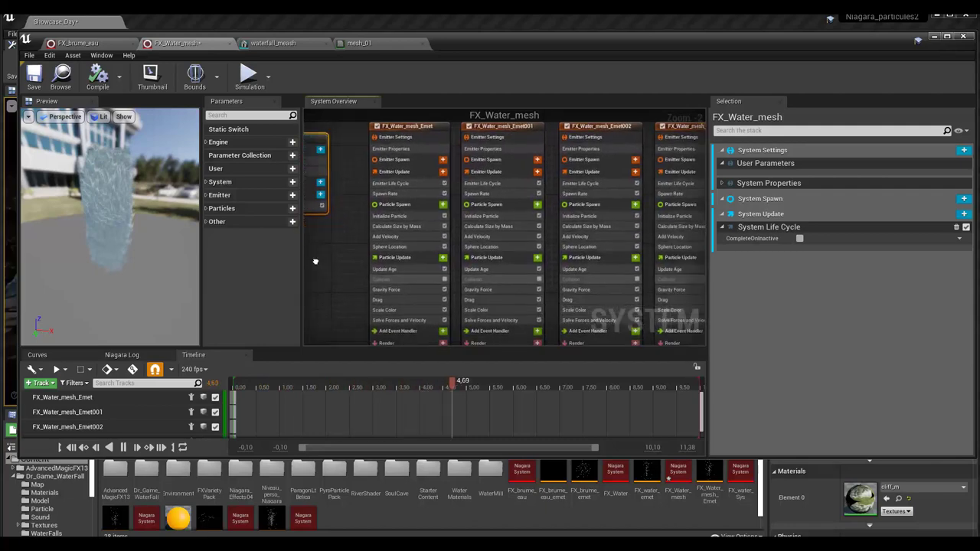
right_drag(361, 273, 250, 268)
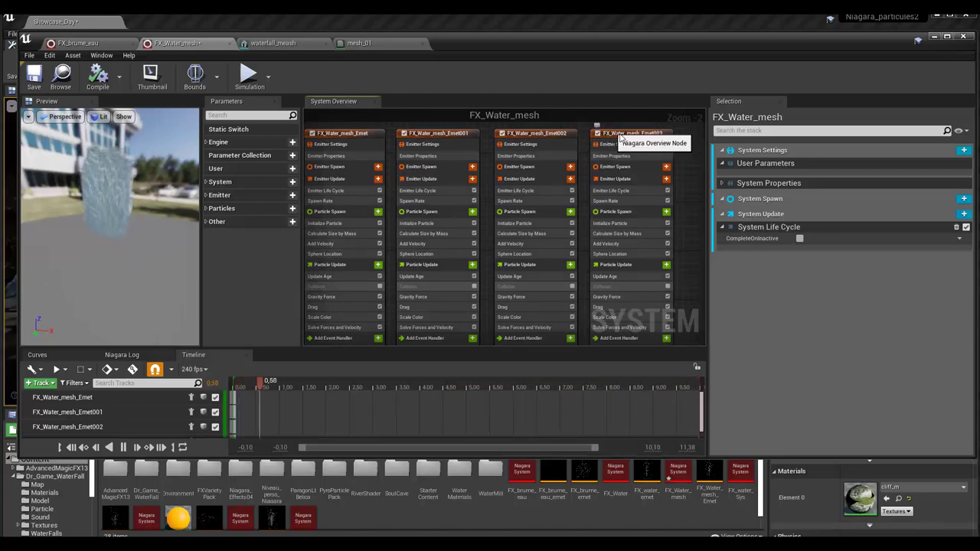
right_drag(691, 245, 702, 182)
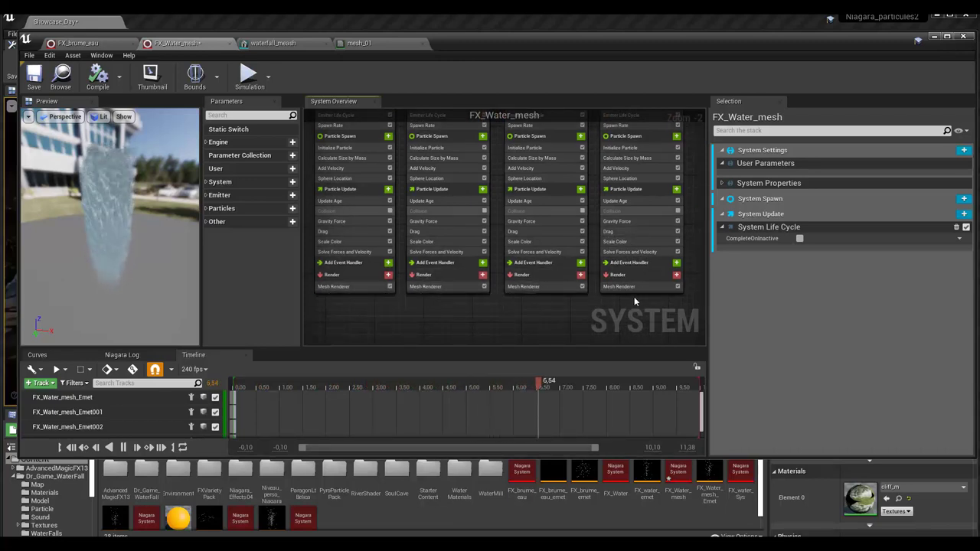
right_drag(691, 195, 681, 289)
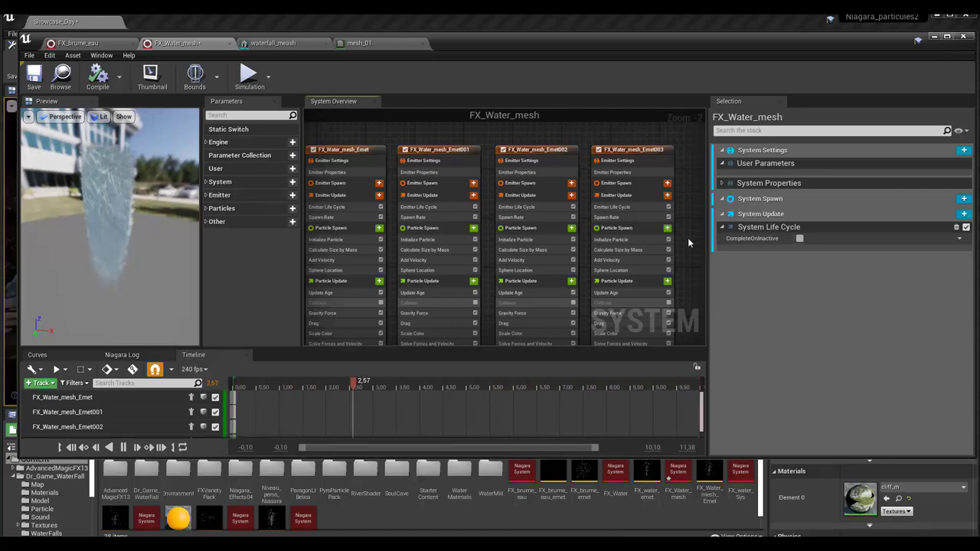
mouse_move(688, 243)
right_down()
mouse_move(697, 225)
mouse_move(695, 236)
right_up()
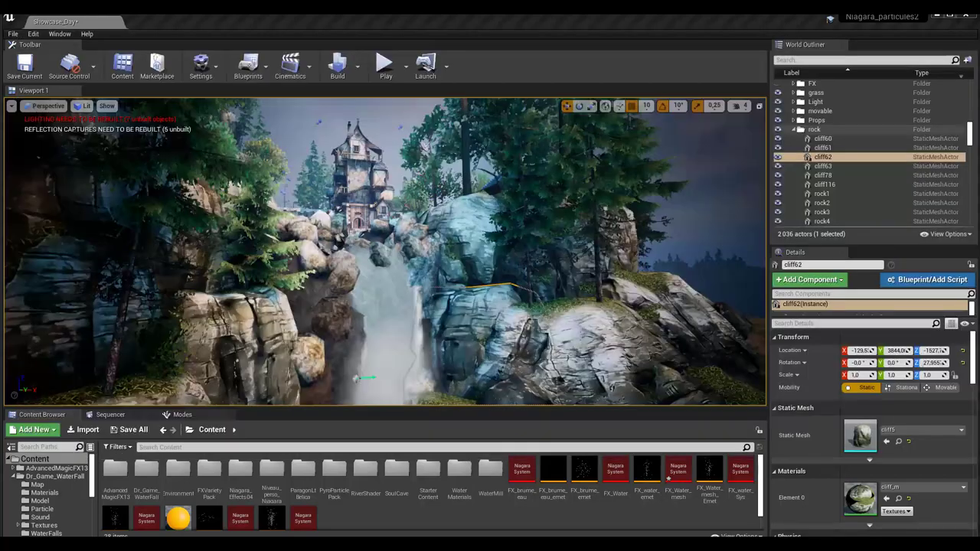
Start a new Niagara Emitter from the Content Browser's FX menu
right_click(378, 520)
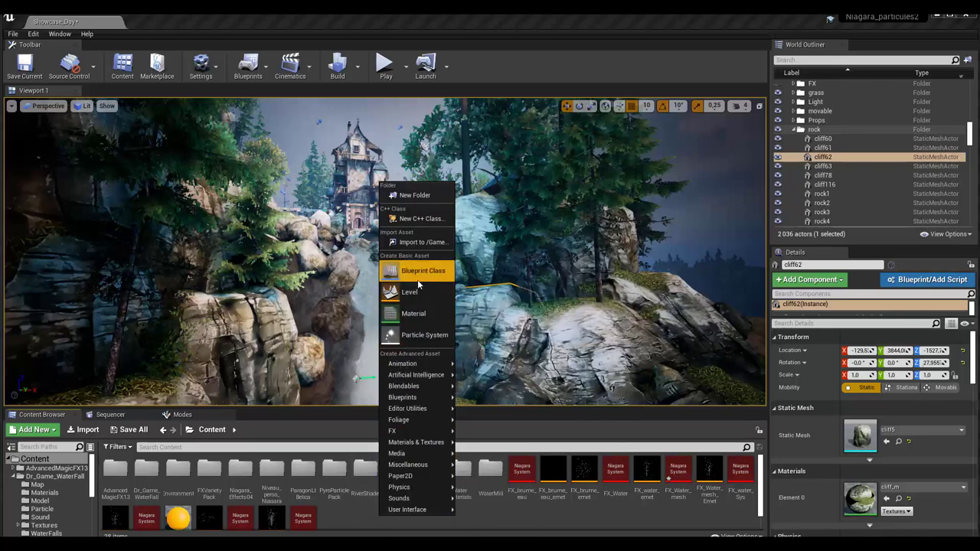
mouse_move(414, 430)
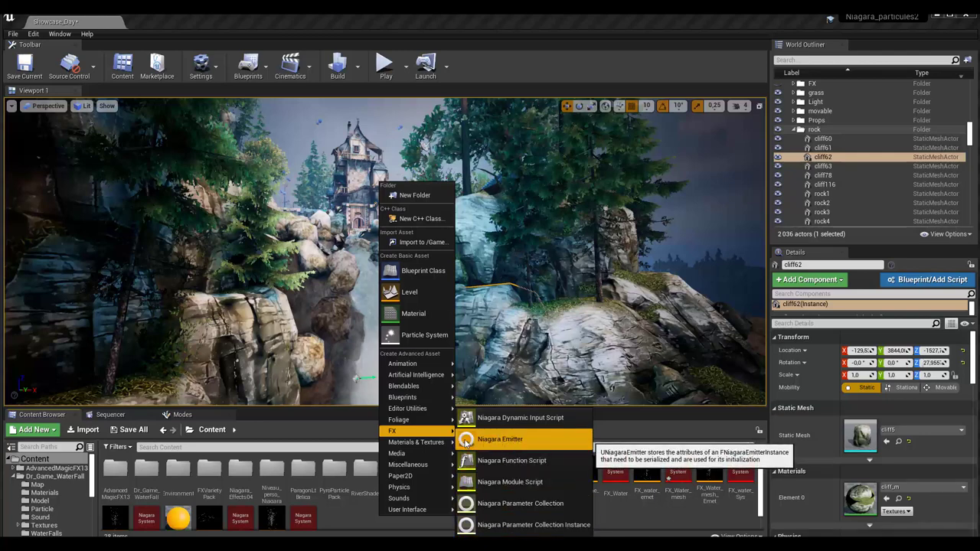
click(465, 441)
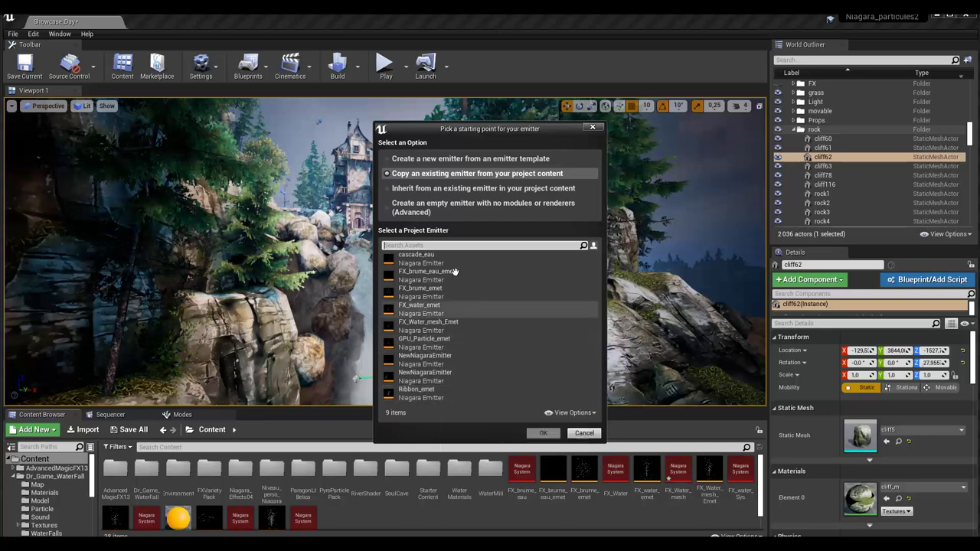
Create the emitter from an emitter template, choosing Fountain
click(402, 159)
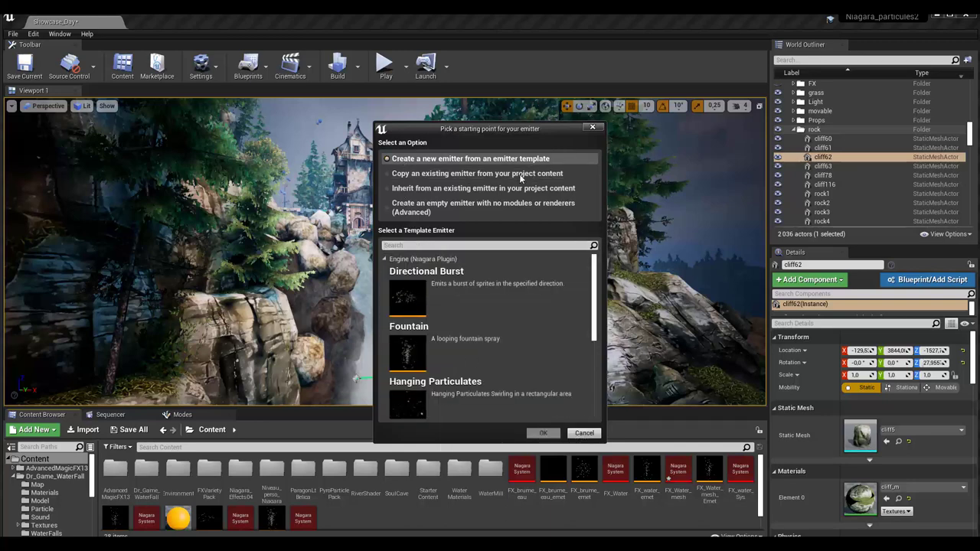
click(452, 205)
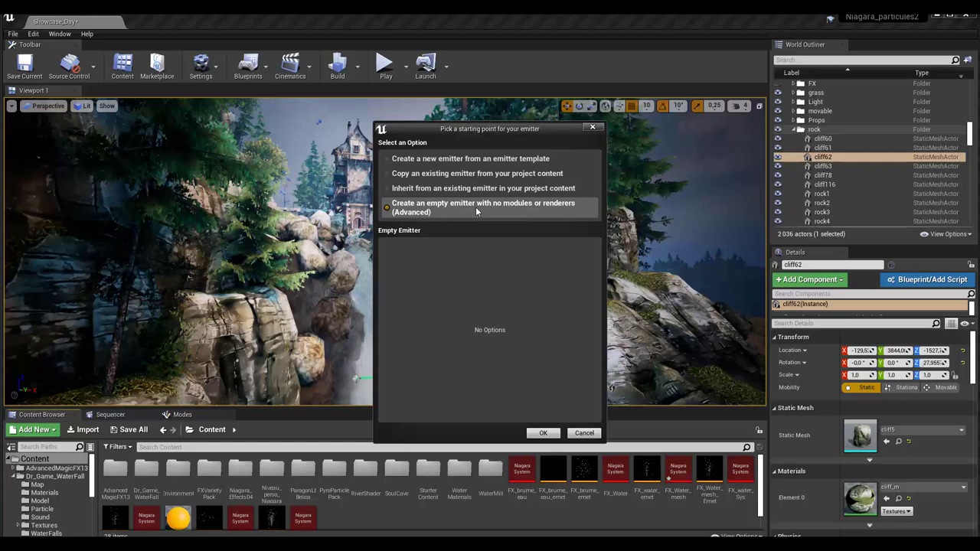
click(413, 163)
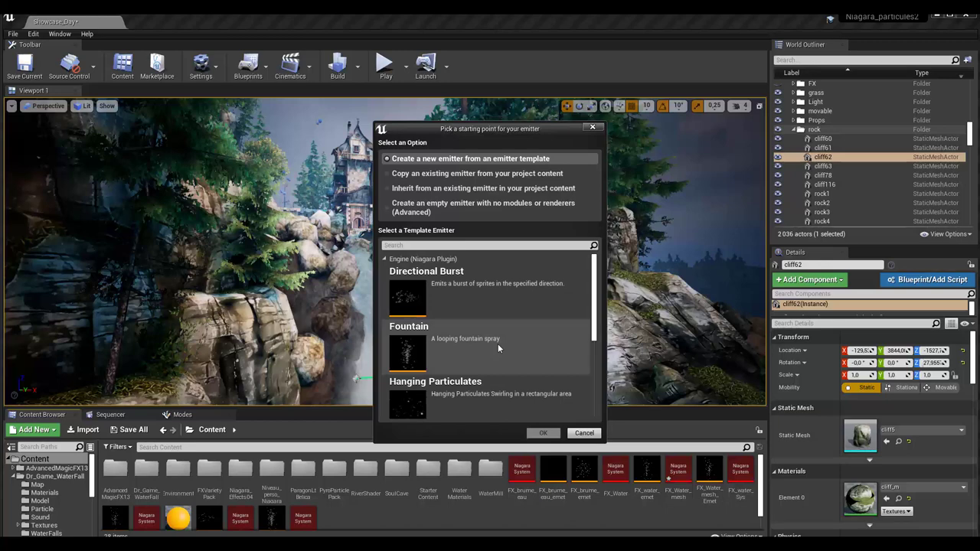
click(411, 356)
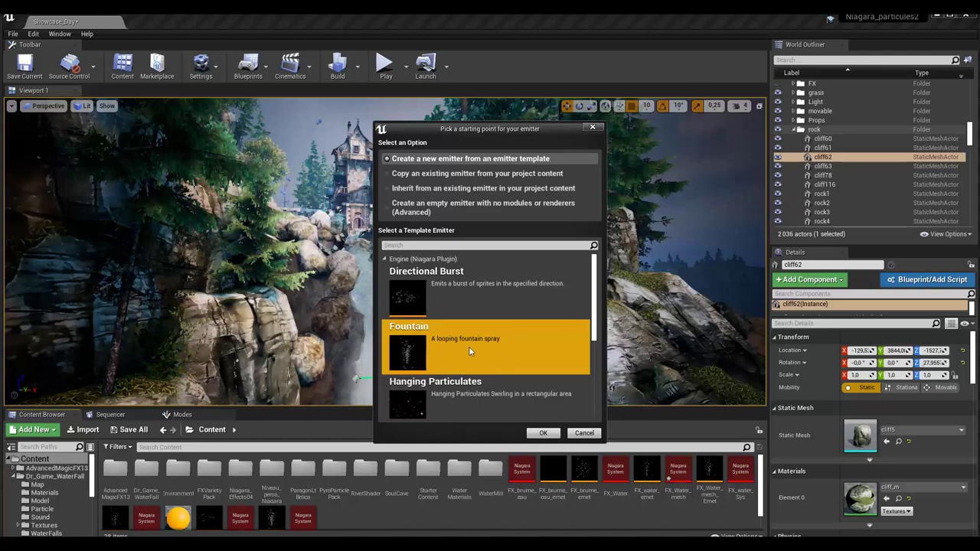
click(545, 434)
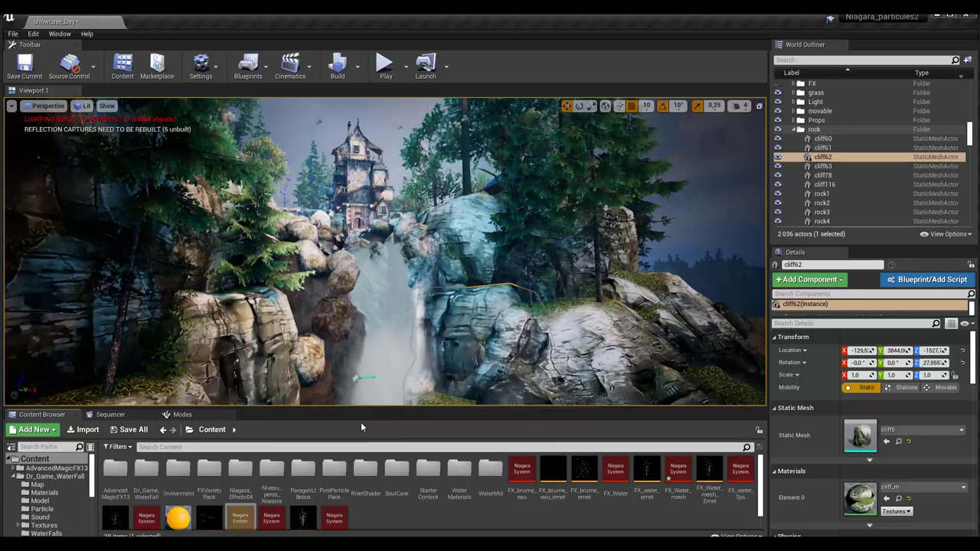
Enlarge the Content Browser and rename the new Fountain emitter to Water__cascade_emet
drag(369, 408, 370, 362)
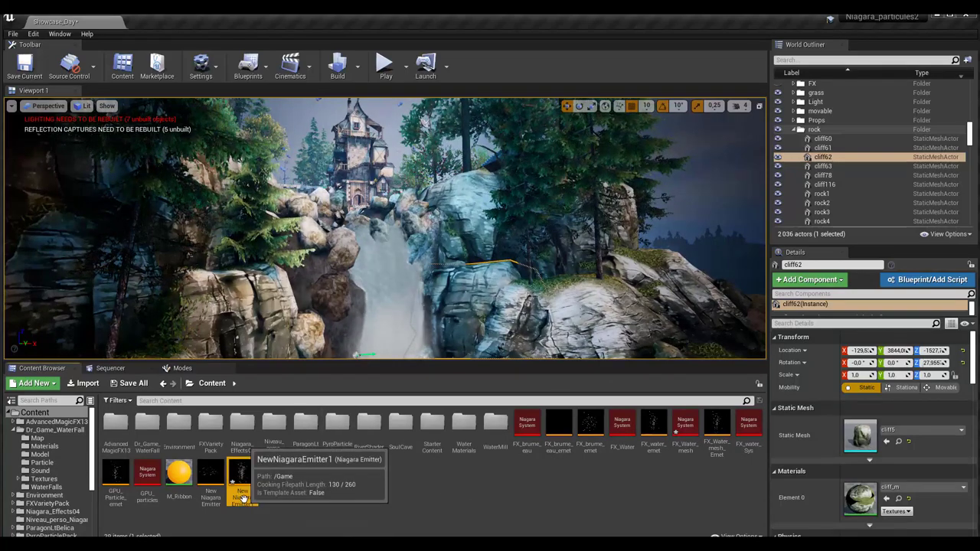
click(243, 499)
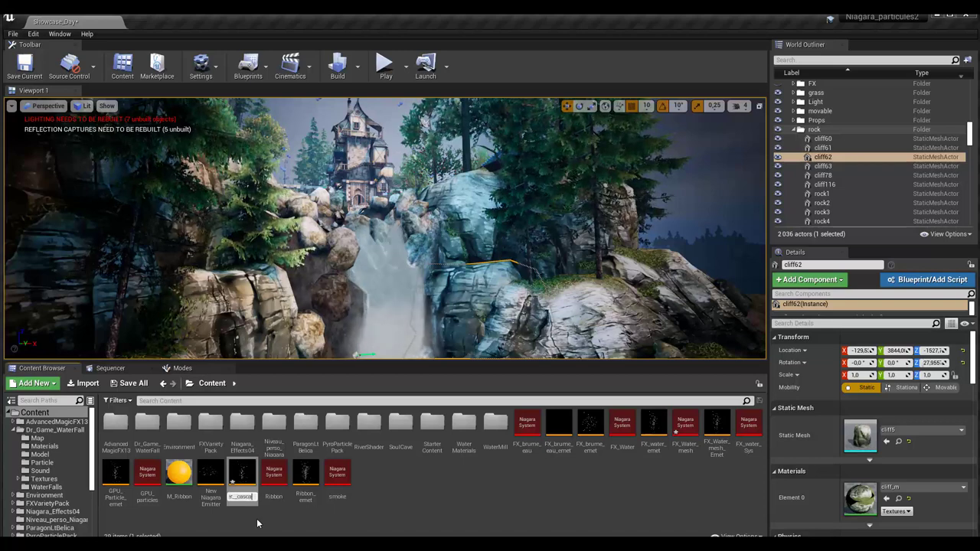
text(ide_emet)
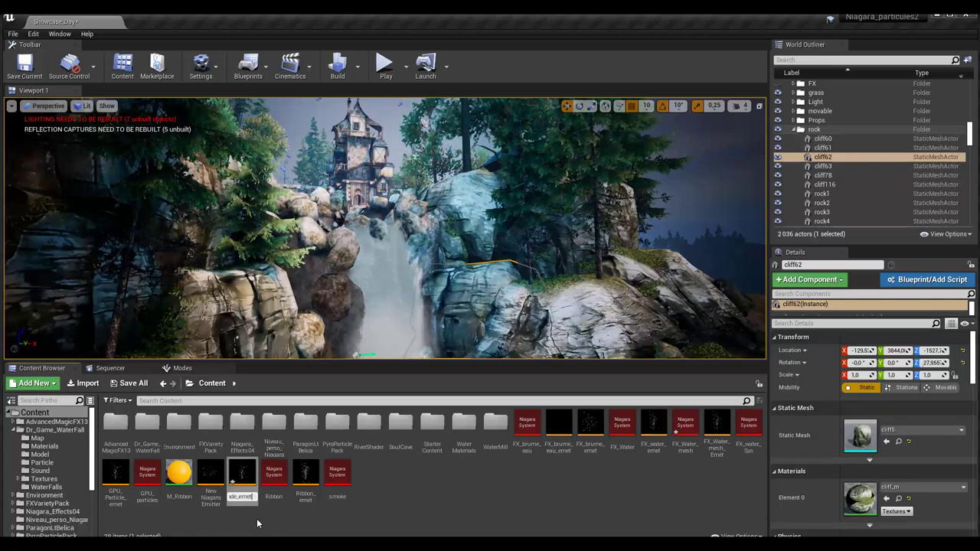
key(Return)
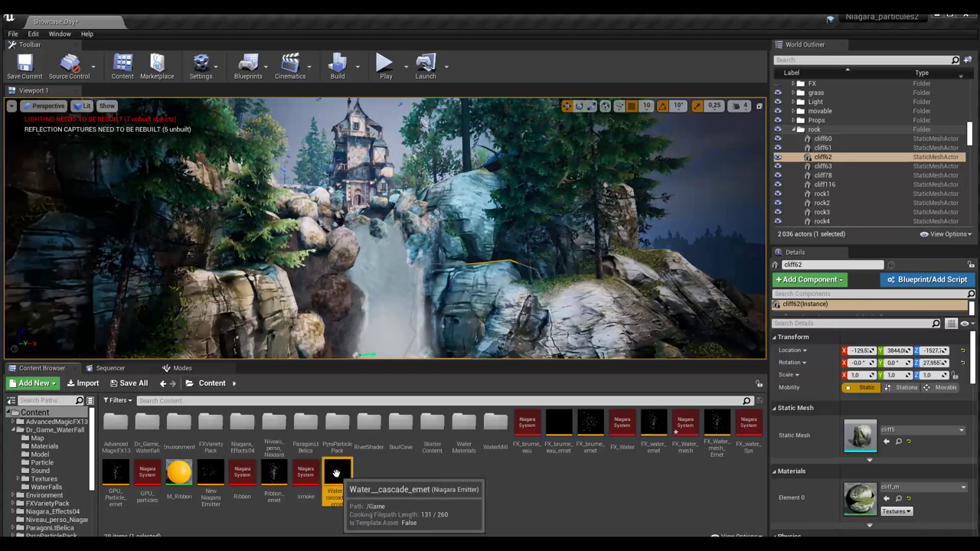
Start a new Niagara System from the Content Browser's context menu
right_click(398, 473)
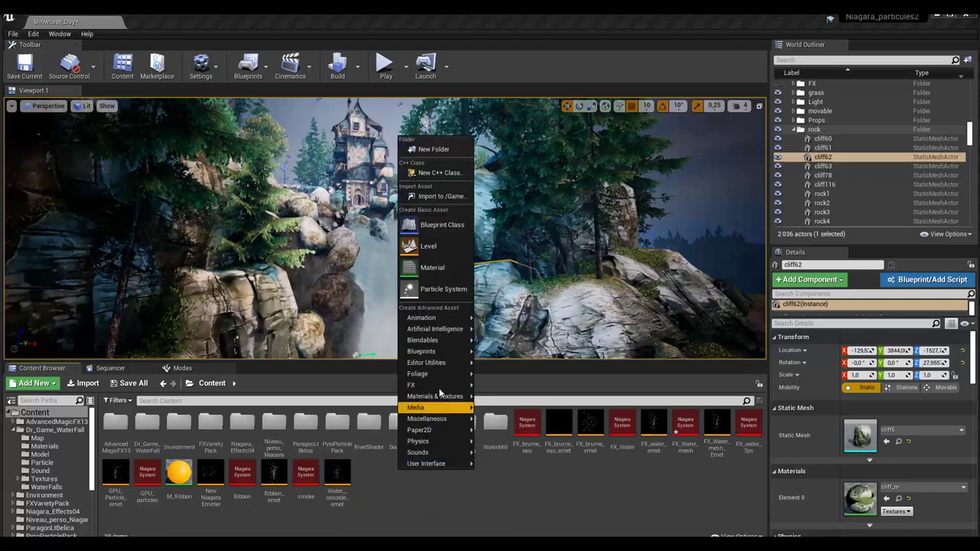
mouse_move(441, 385)
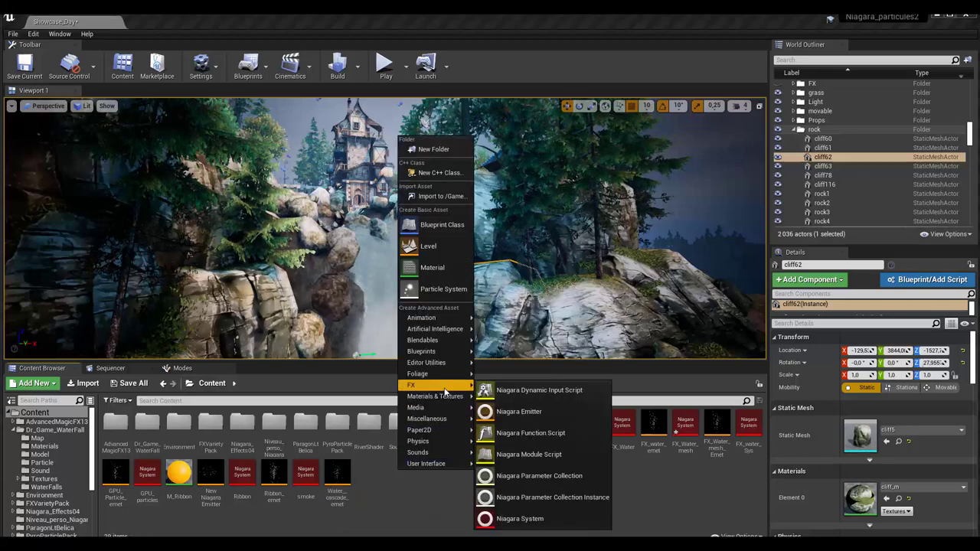
click(509, 520)
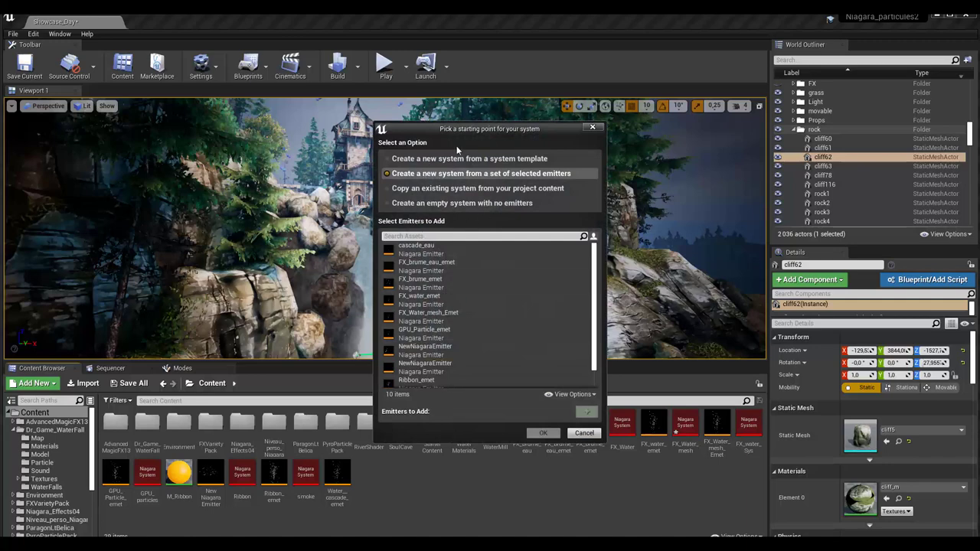
drag(473, 131, 478, 173)
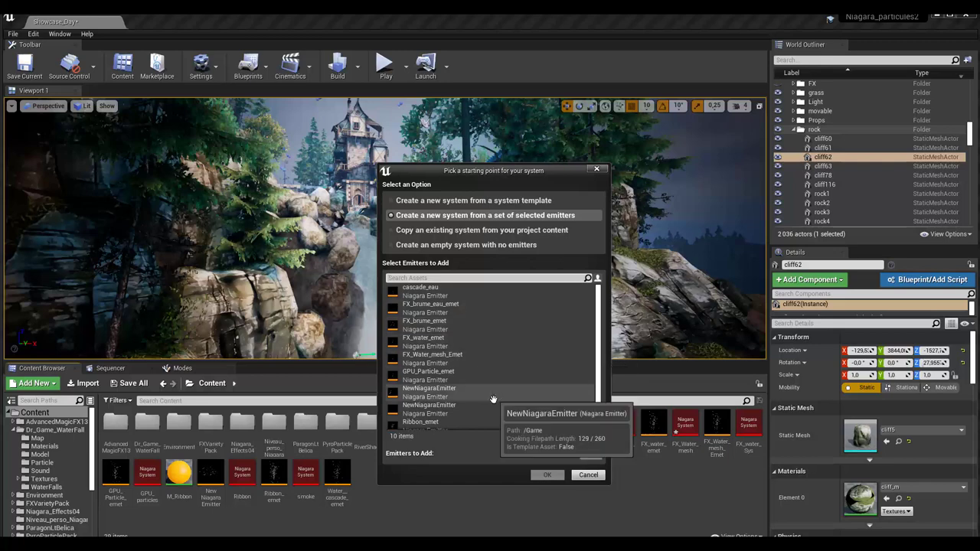
scroll(493, 400, down, 1)
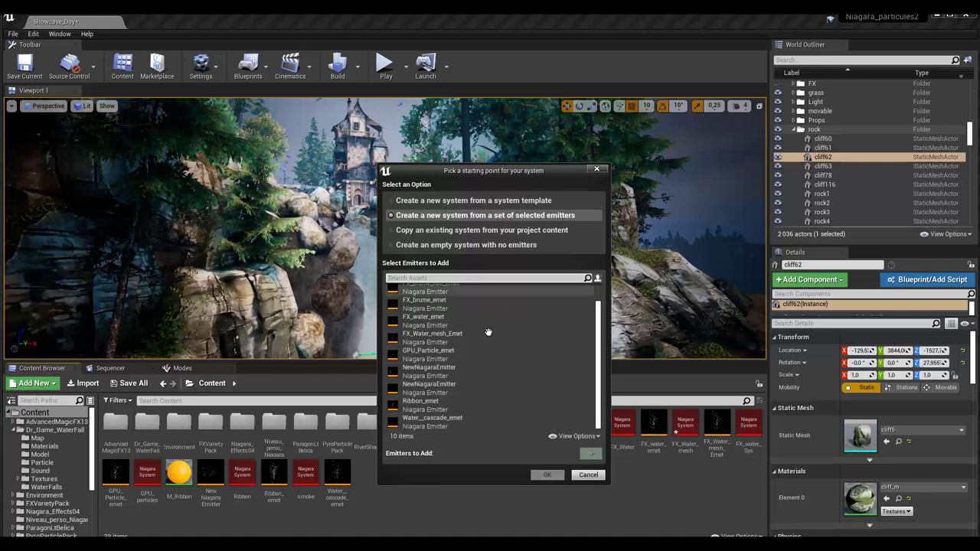
Build the system from the Water__cascade_emet emitter and name it Water_cascade_system
click(433, 423)
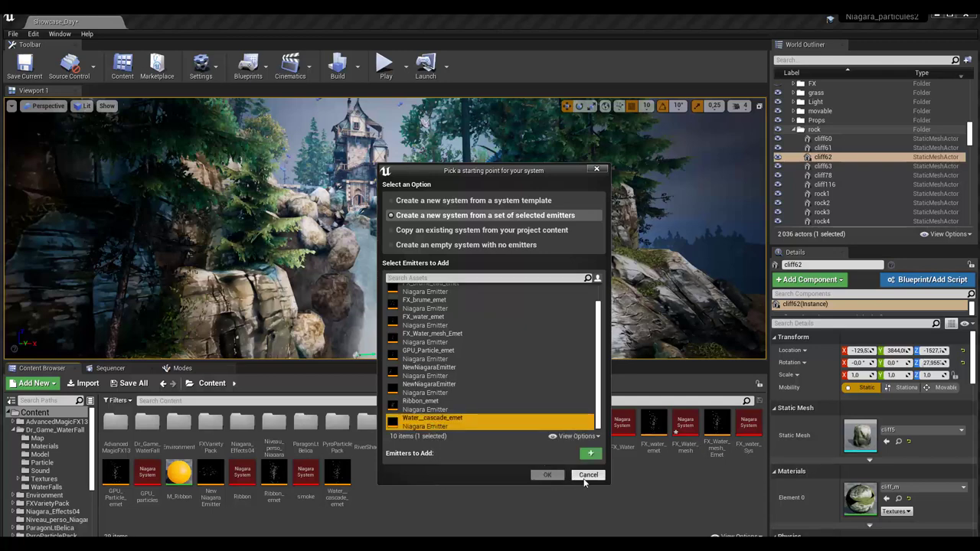
click(586, 456)
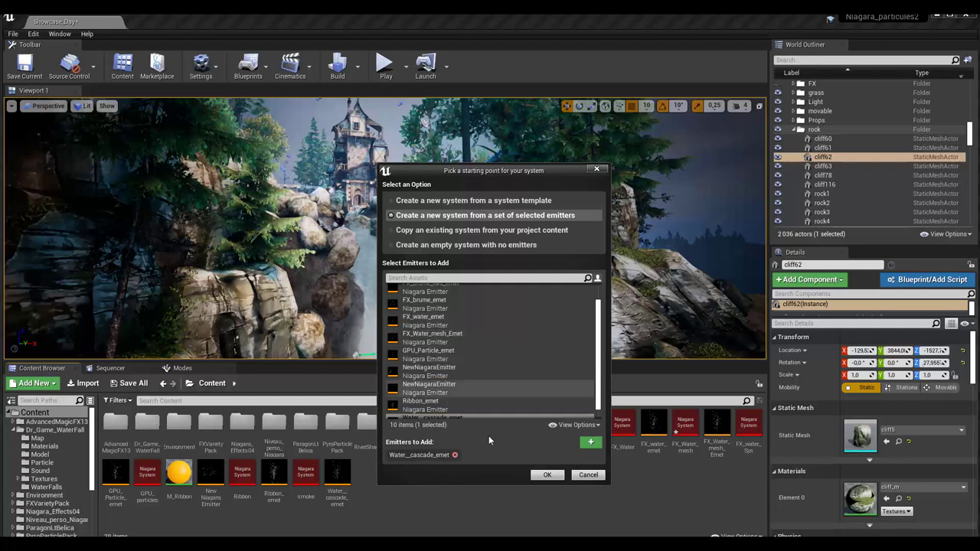
click(548, 475)
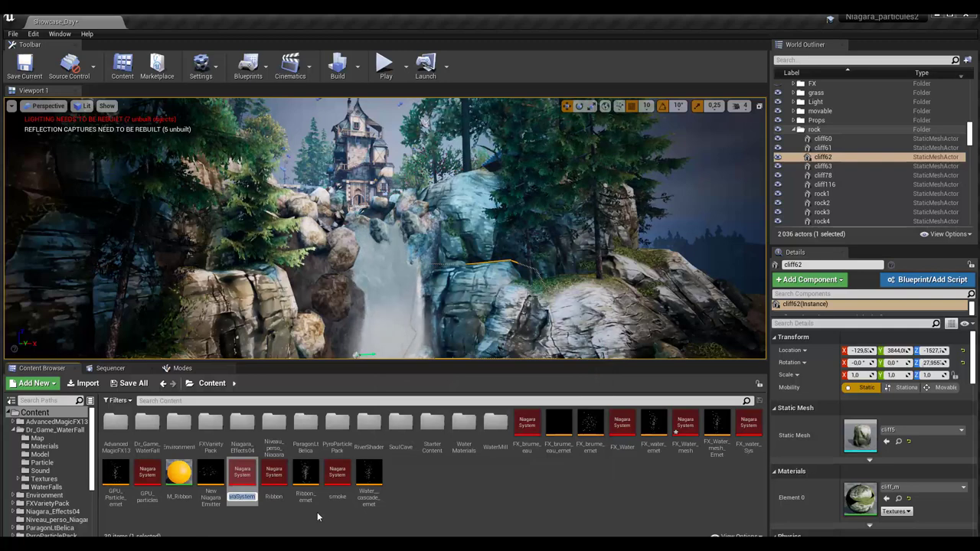
text(Water)
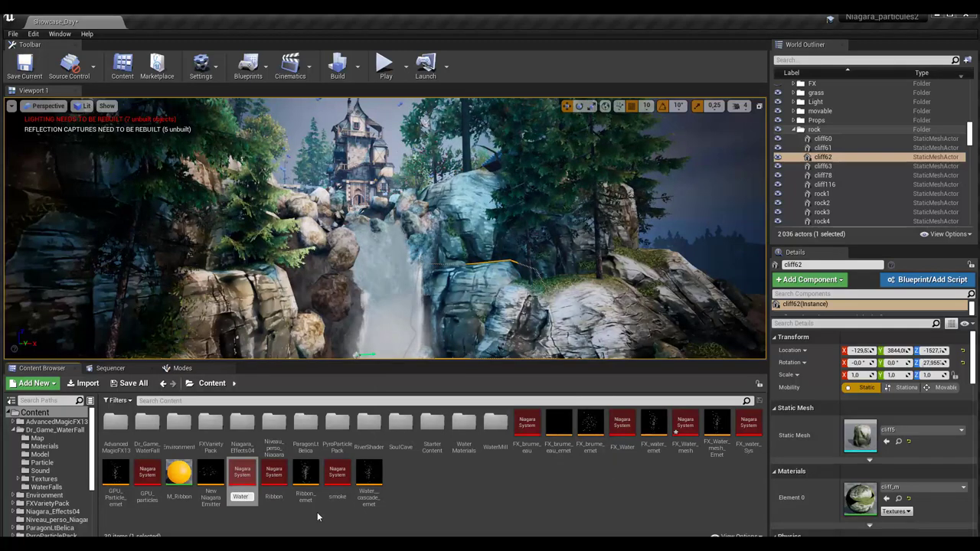
text(_cascade)
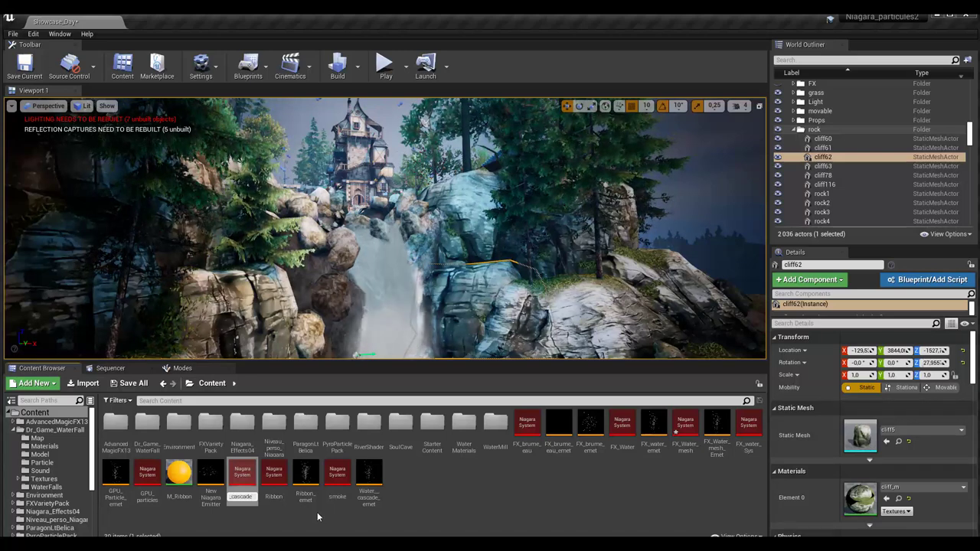
text(_syste)
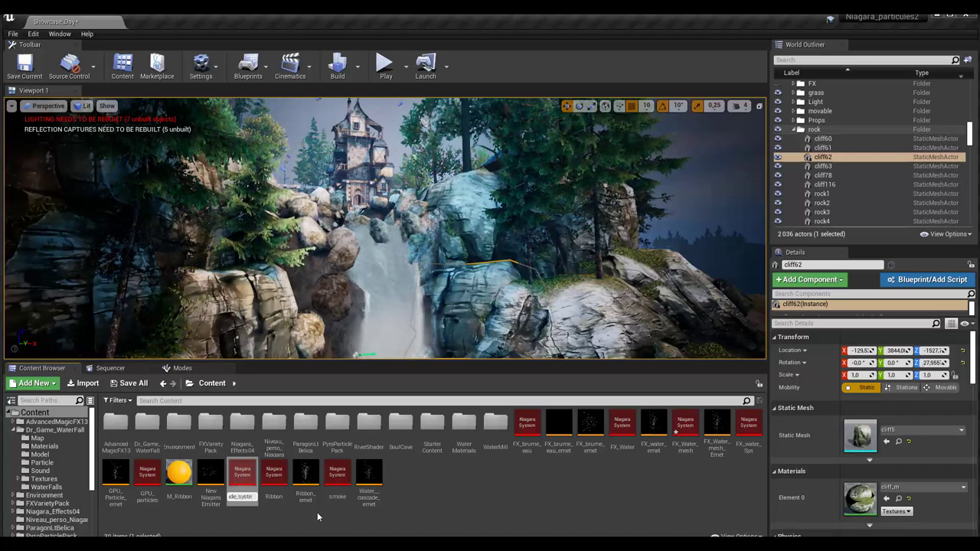
text(m)
key(Return)
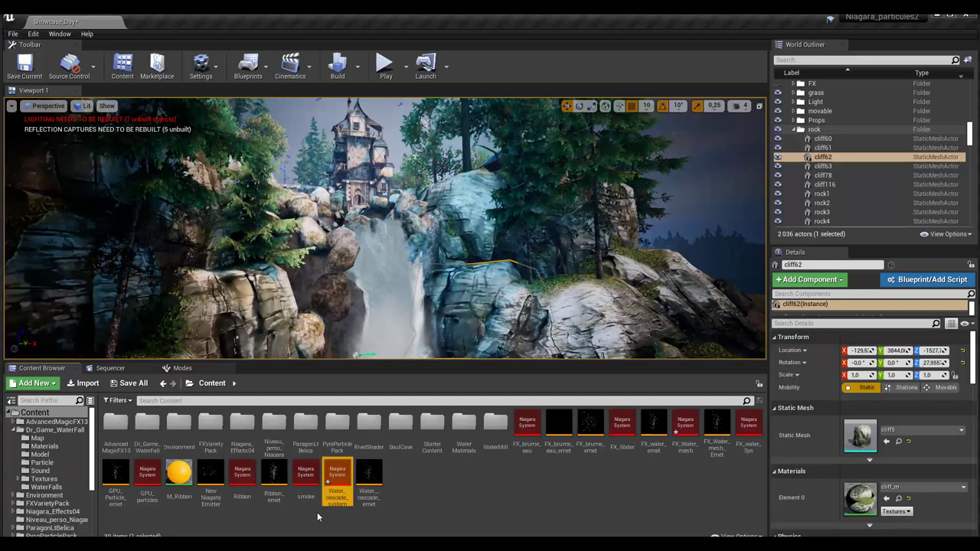
Open Water_cascade_system, widen the editor, and shift its system node slightly left
double_click(342, 474)
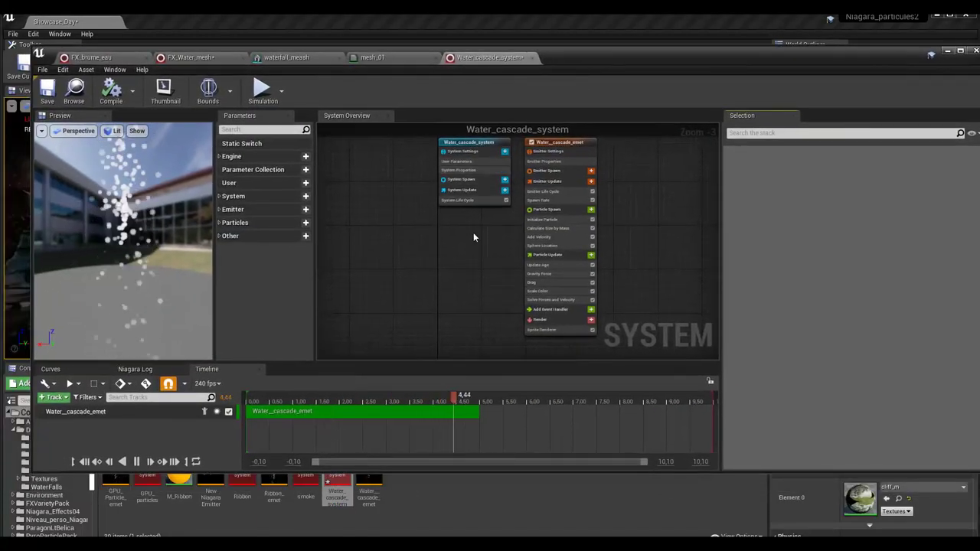
scroll(378, 299, up, 2)
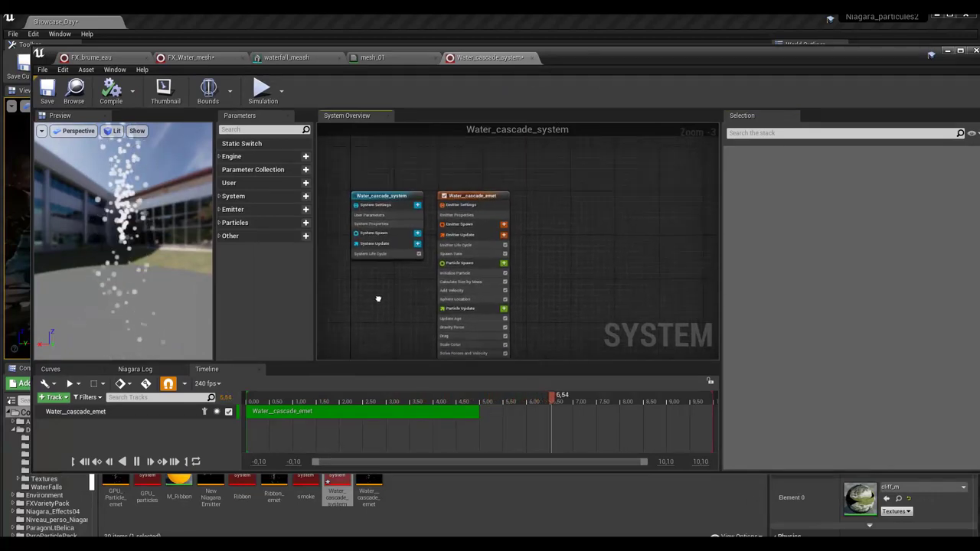
scroll(395, 292, up, 2)
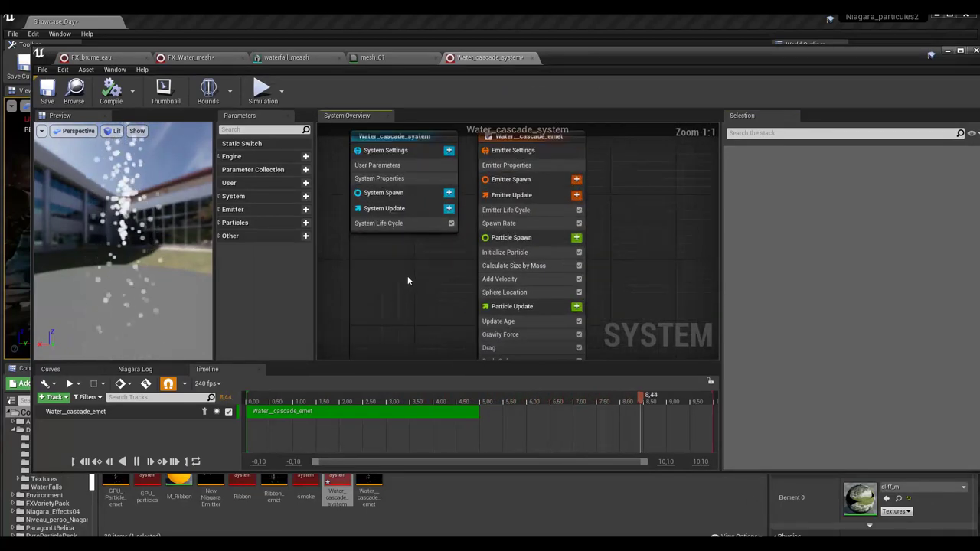
right_drag(407, 280, 409, 321)
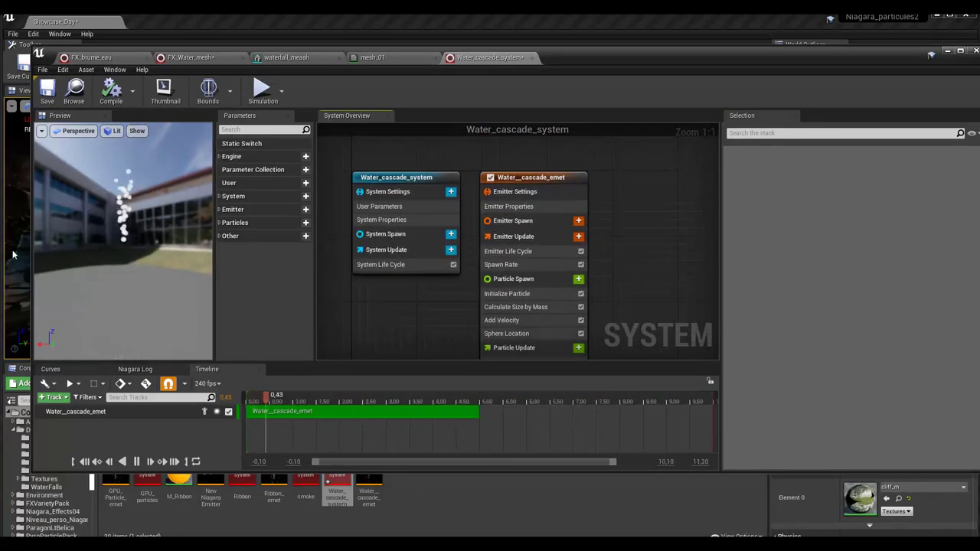
drag(26, 247, 3, 246)
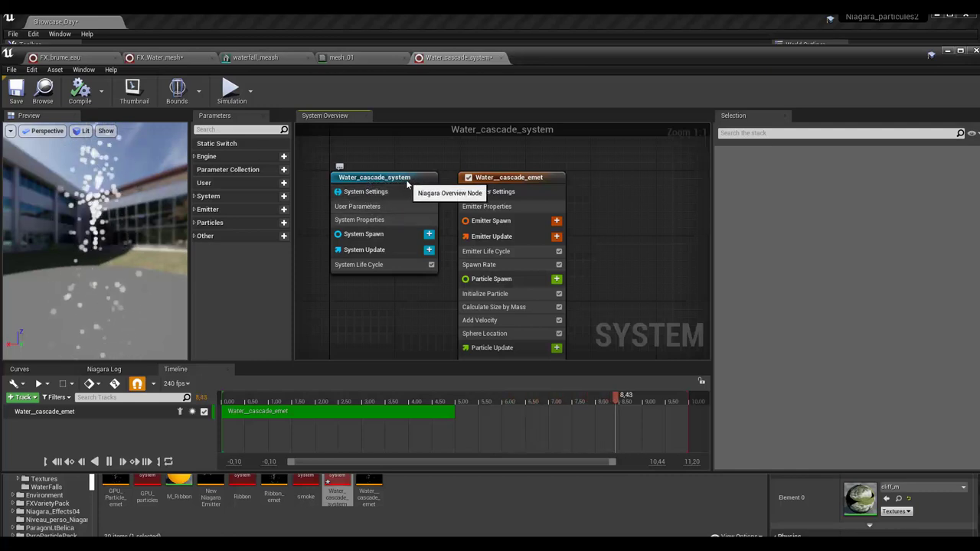
click(396, 177)
drag(395, 178, 371, 178)
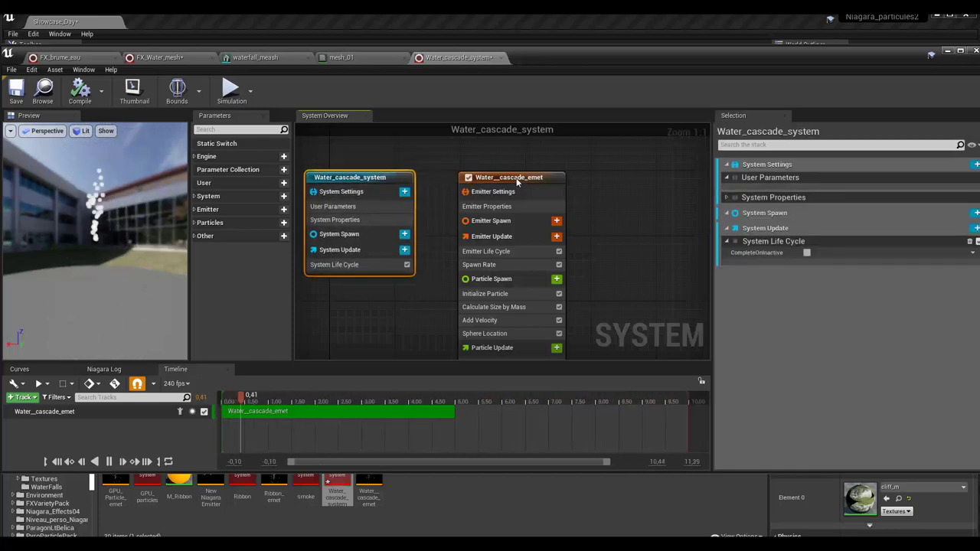
drag(525, 178, 509, 178)
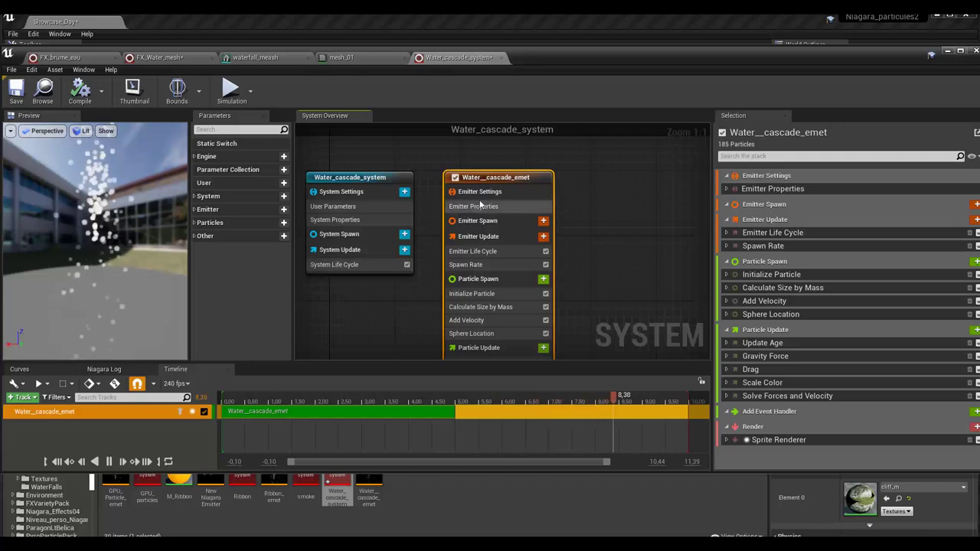
drag(490, 177, 490, 162)
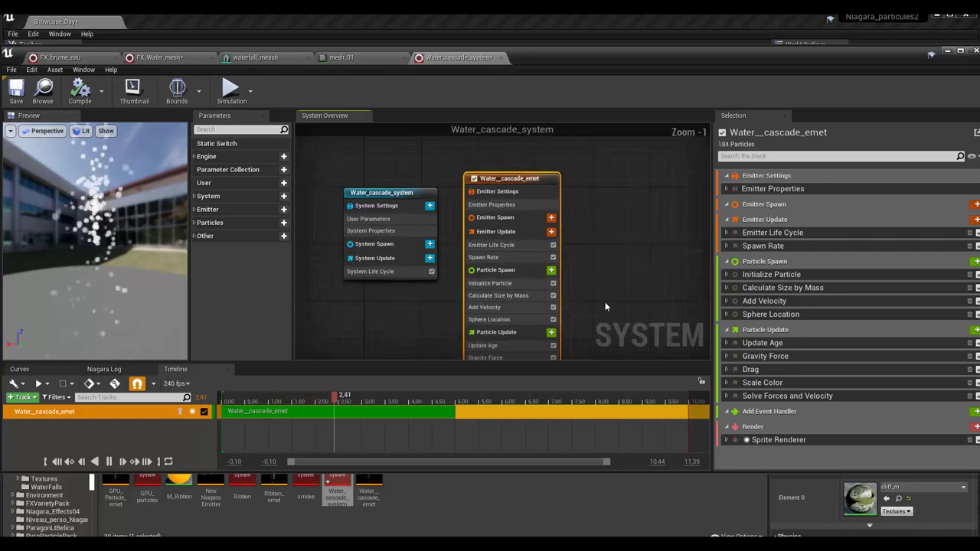
scroll(590, 280, down, 1)
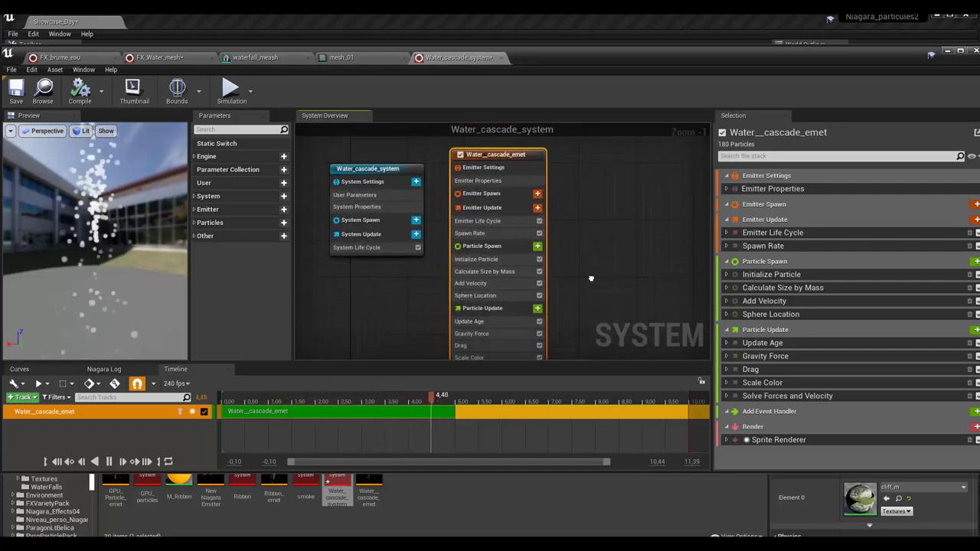
right_drag(590, 279, 590, 272)
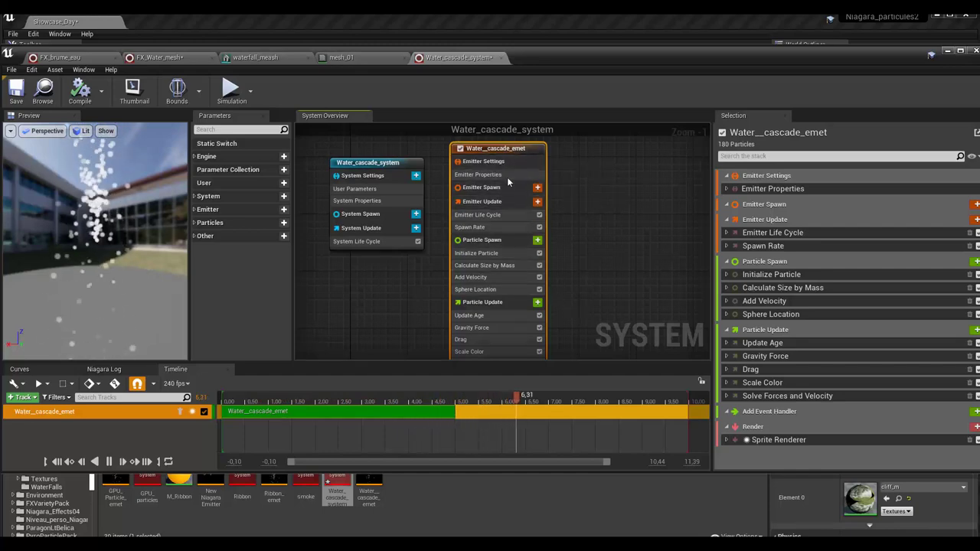
mouse_move(497, 157)
mouse_down()
mouse_move(494, 46)
mouse_move(488, 96)
mouse_up()
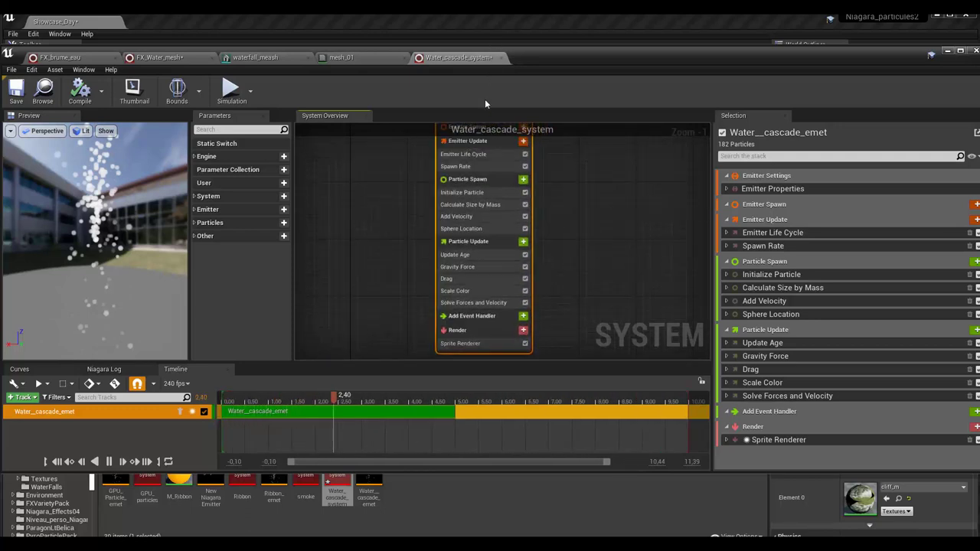
drag(489, 113, 488, 156)
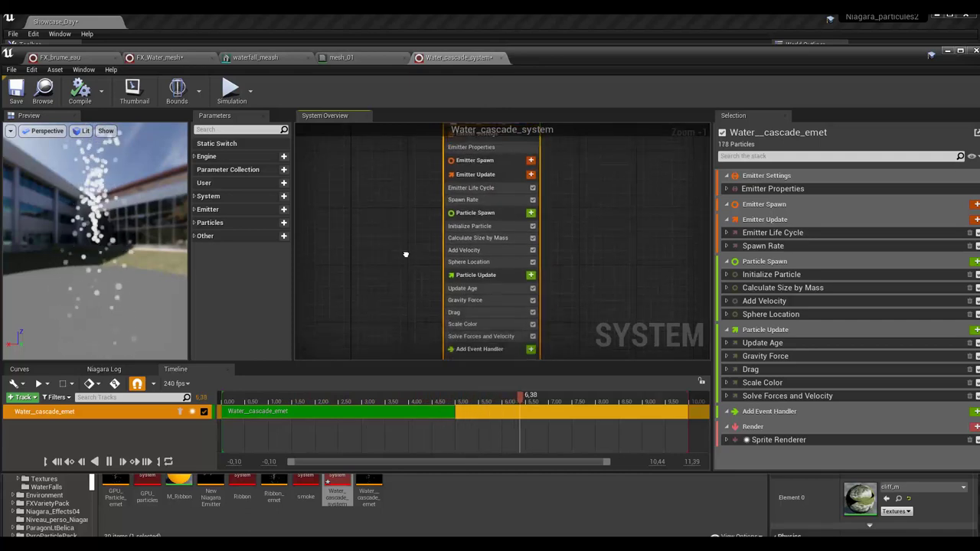
scroll(414, 262, down, 3)
scroll(414, 262, down, 3)
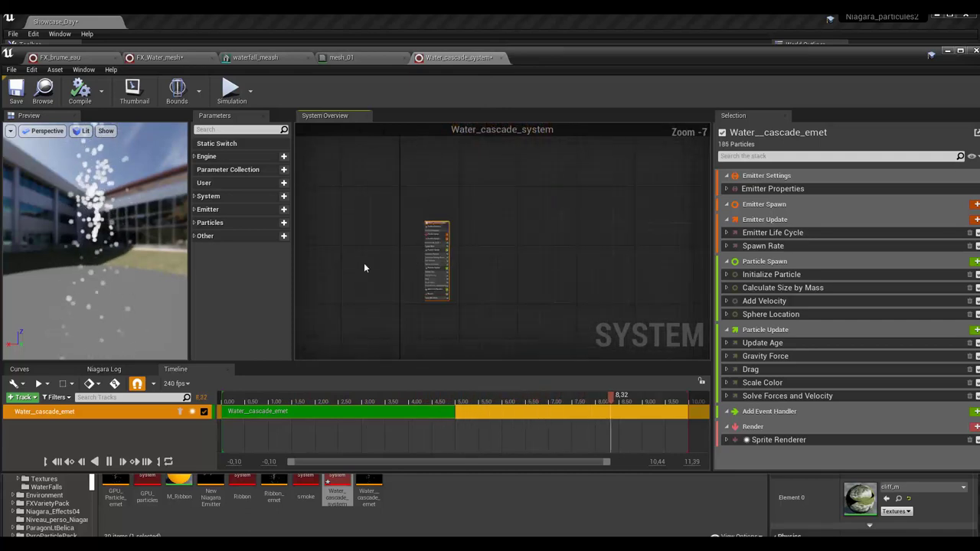
right_drag(414, 261, 417, 277)
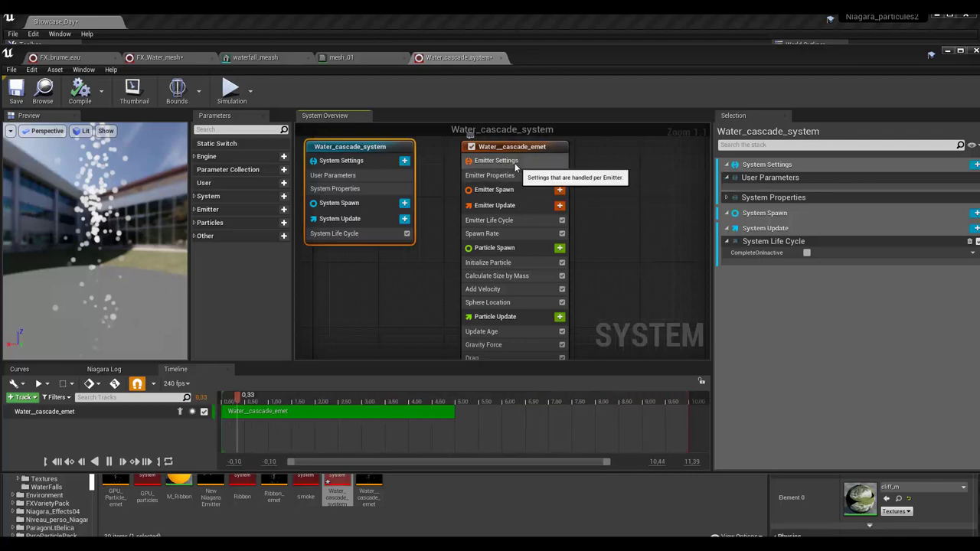
Step through Water_cascade_emet's spawn and update stages, ending on the Render stage's Sprite Renderer
click(507, 162)
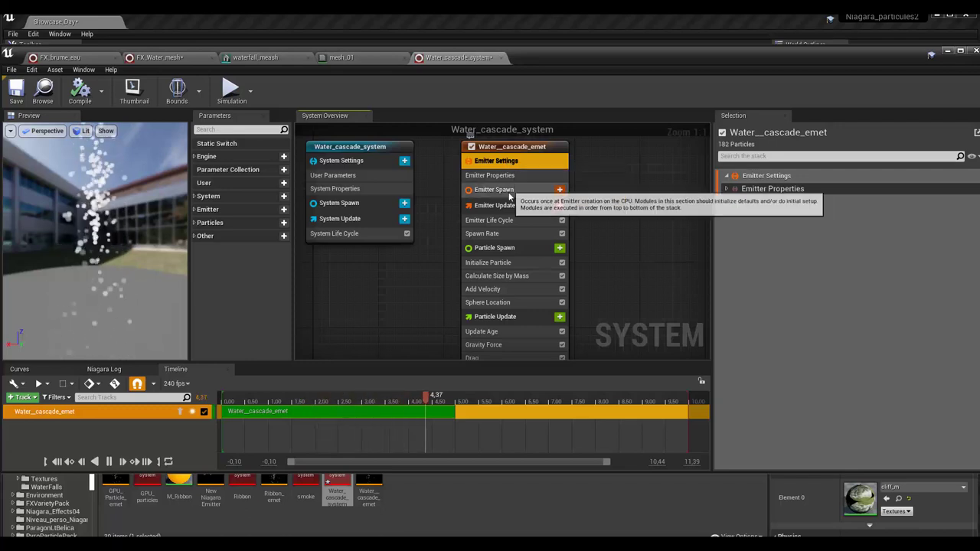
click(510, 194)
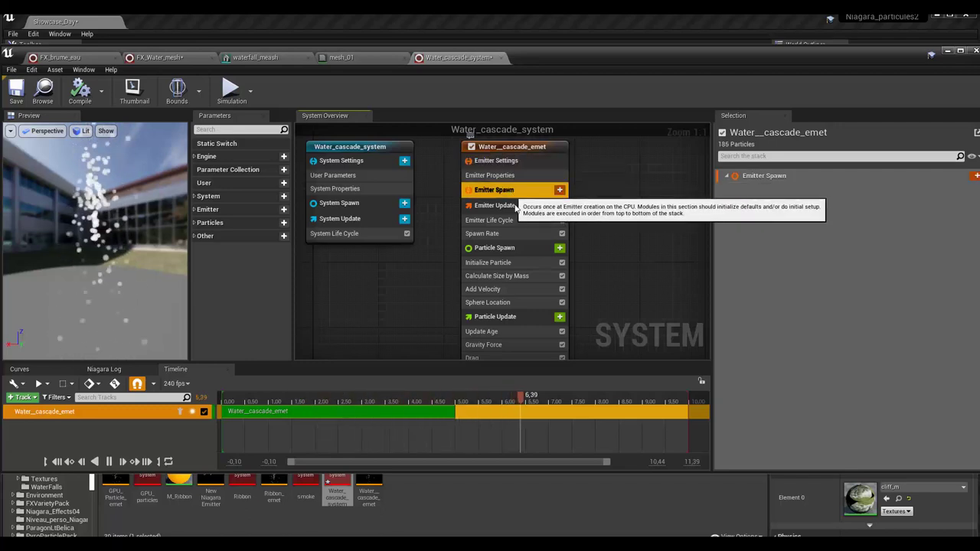
click(512, 209)
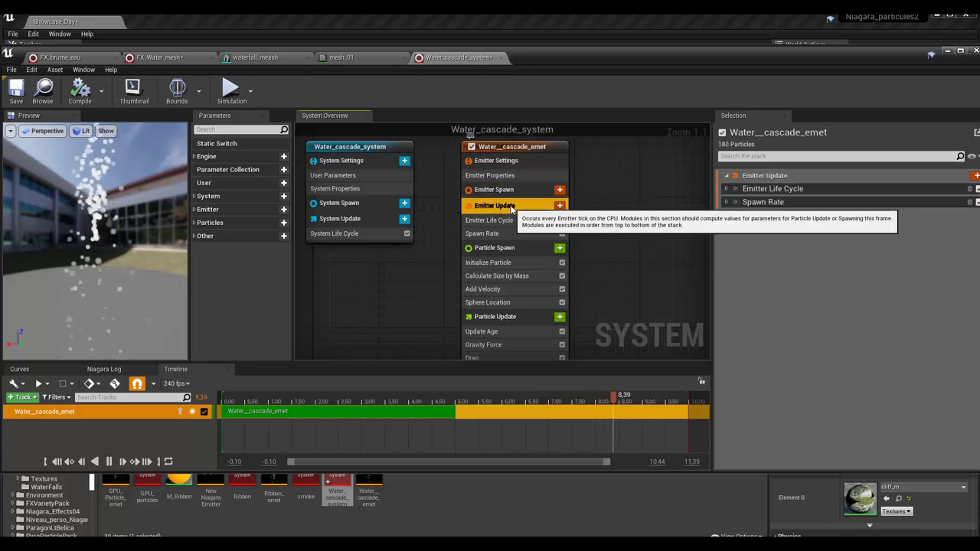
click(506, 249)
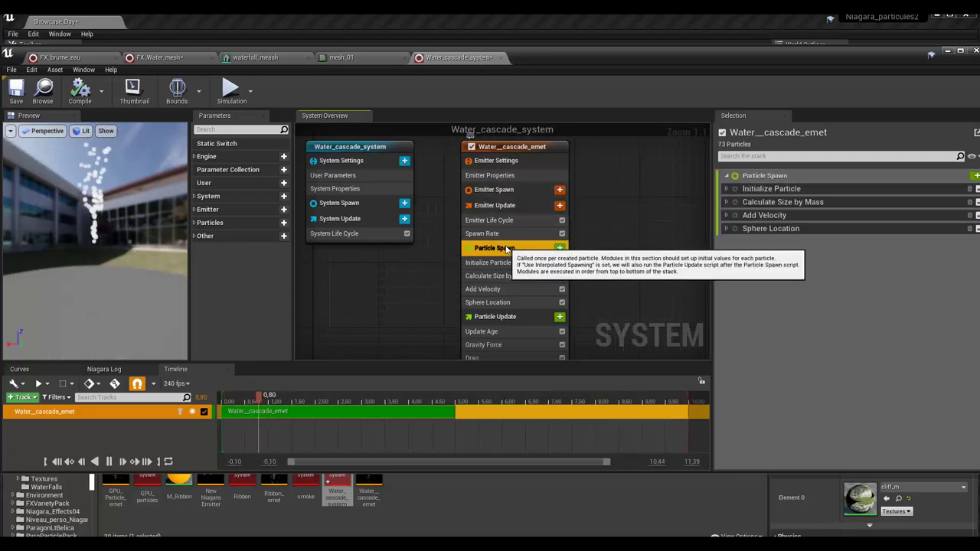
click(505, 317)
right_drag(611, 309, 588, 259)
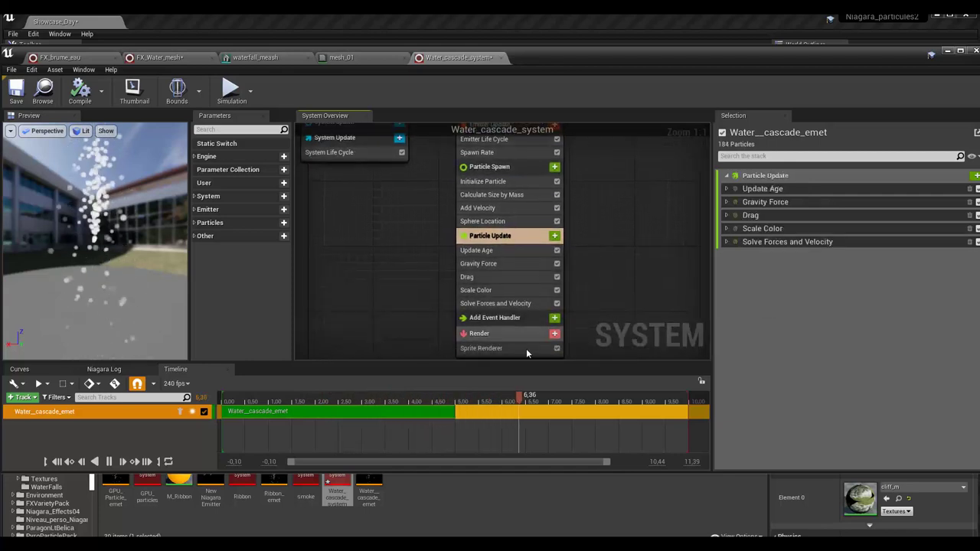
click(482, 339)
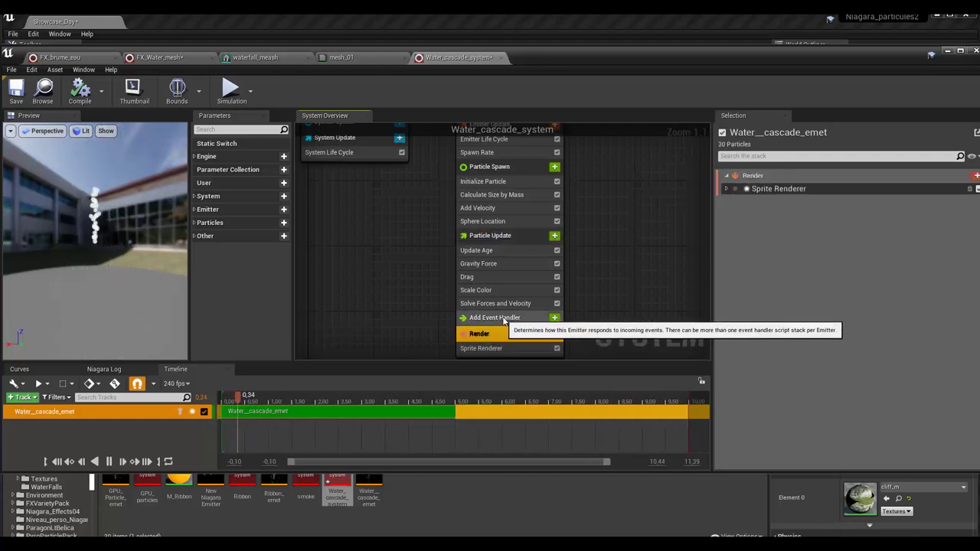
mouse_move(601, 269)
right_down()
mouse_move(604, 251)
mouse_move(607, 357)
right_up()
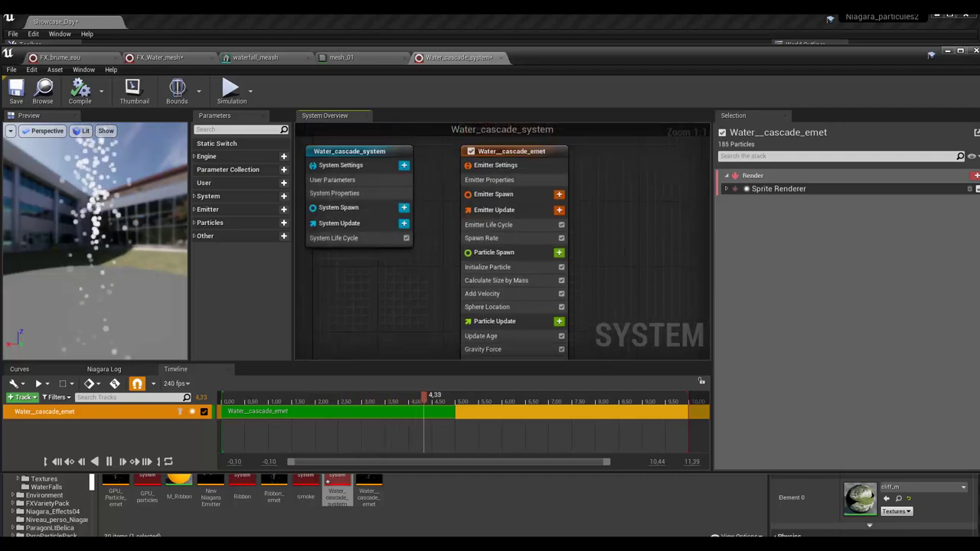
right_drag(609, 249, 614, 250)
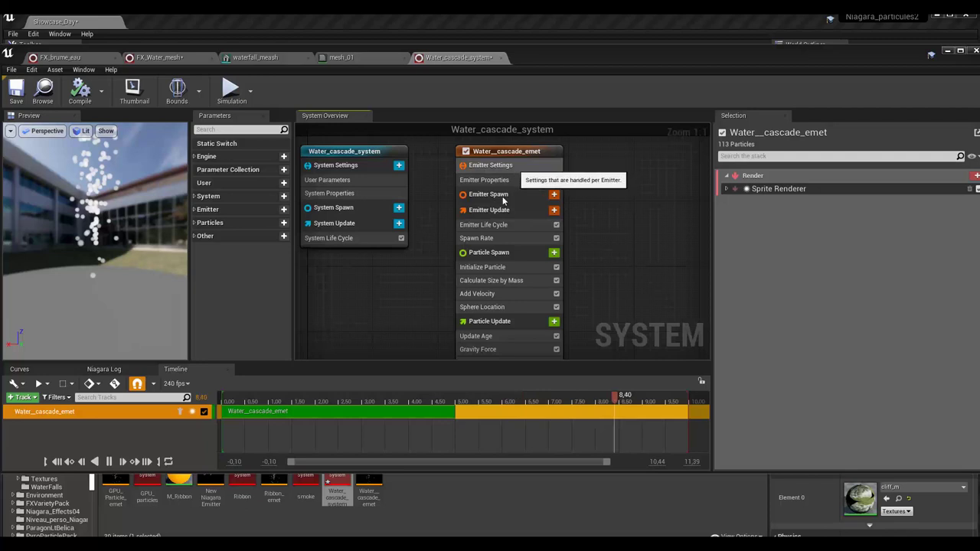
mouse_move(505, 211)
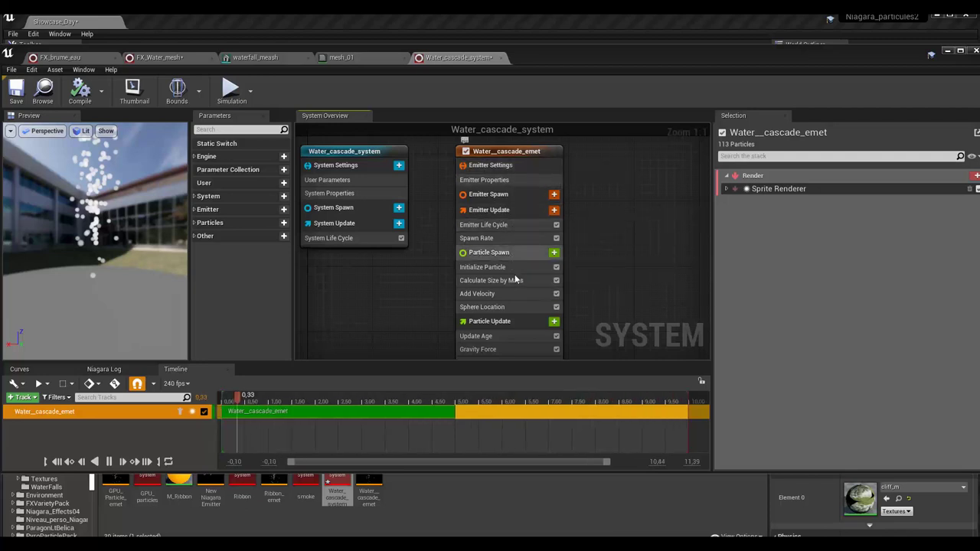
mouse_move(528, 325)
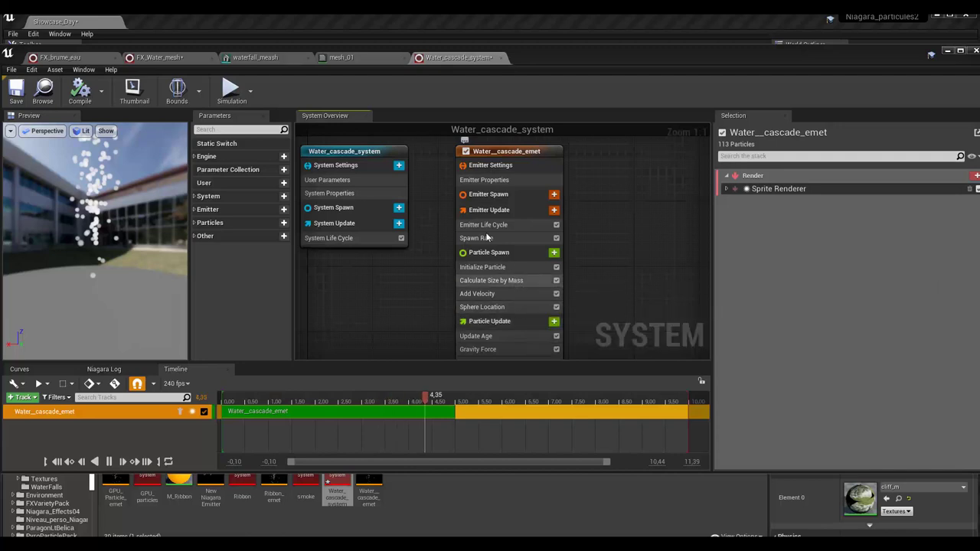
mouse_move(503, 168)
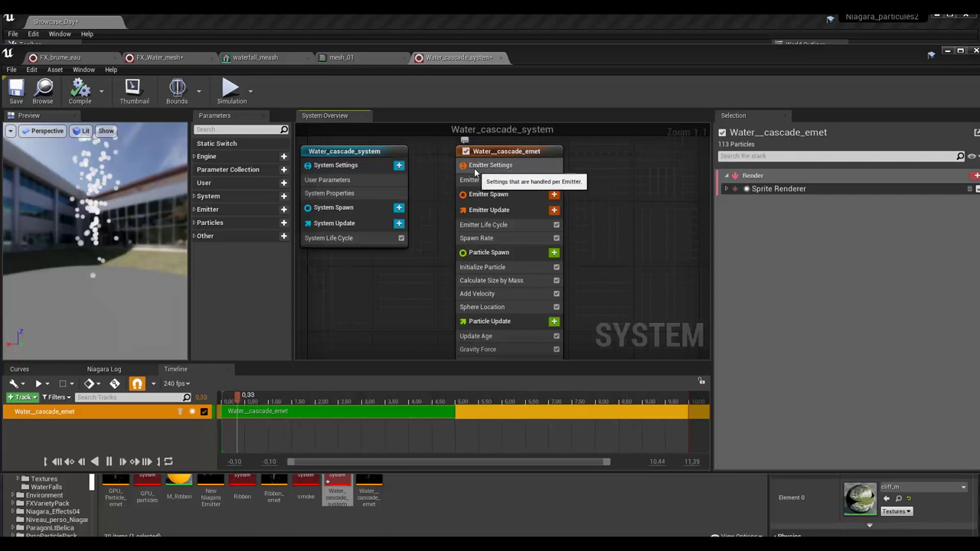
Check the emitter's bounds and sim target in Emitter Properties, then collapse them
click(499, 168)
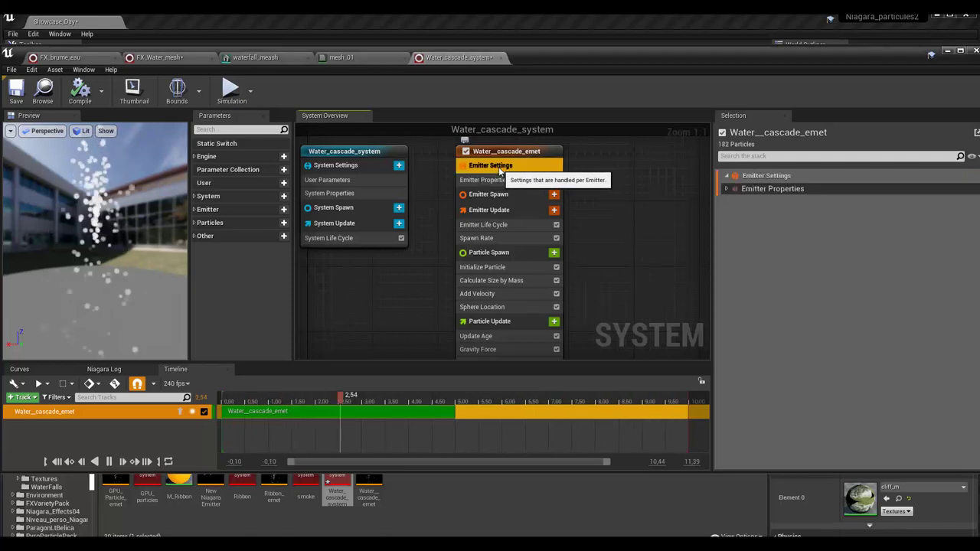
click(727, 189)
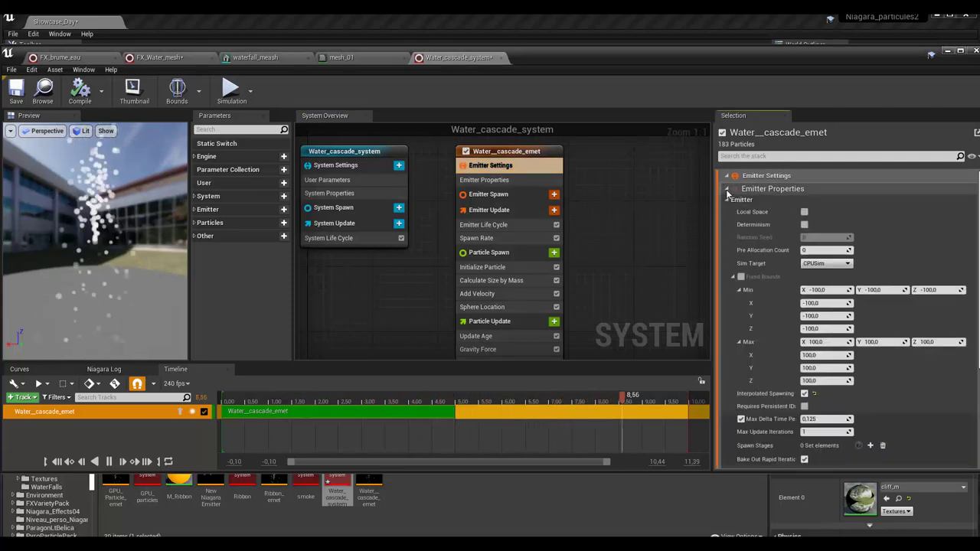
click(727, 188)
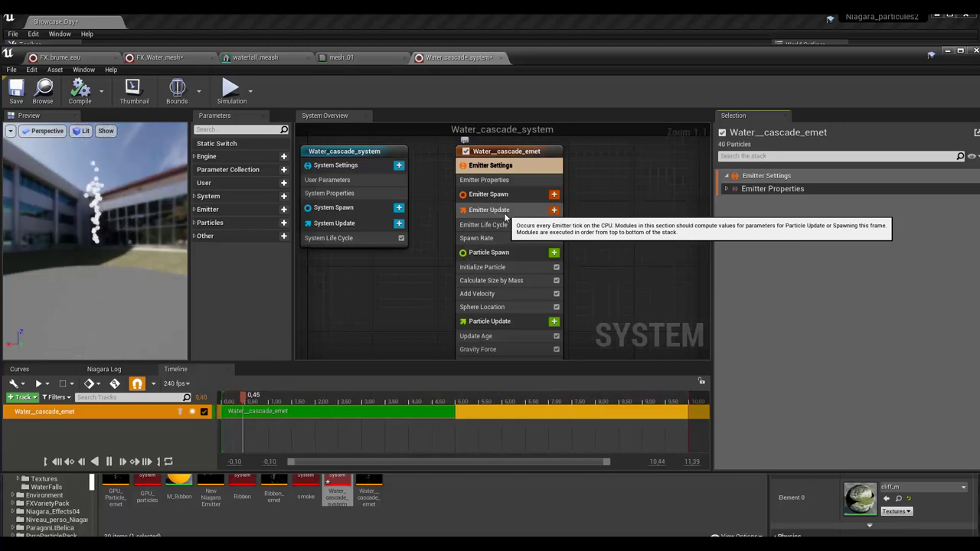
View Emitter Spawn, Emitter Update, then Particle Spawn with Initialize Particle, Add Velocity, Sphere Location
click(505, 200)
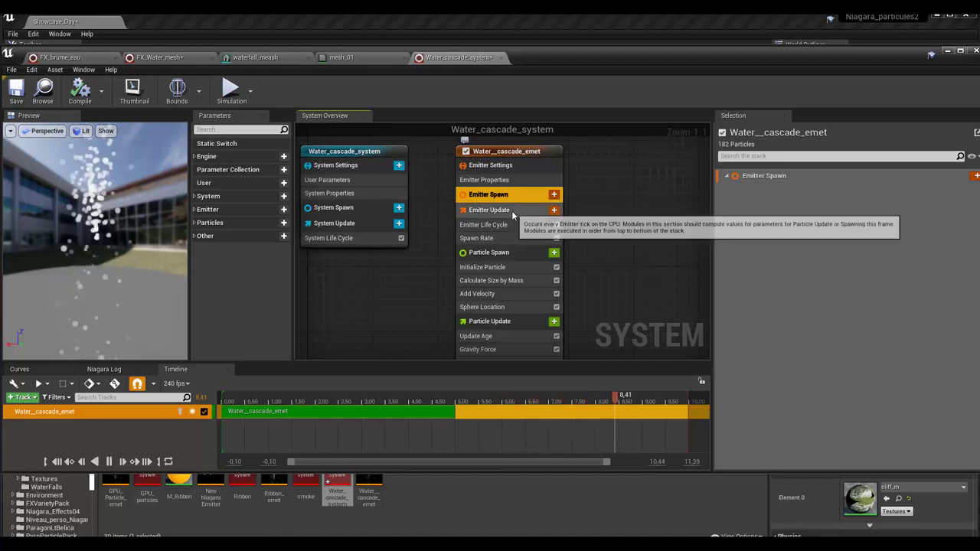
click(494, 212)
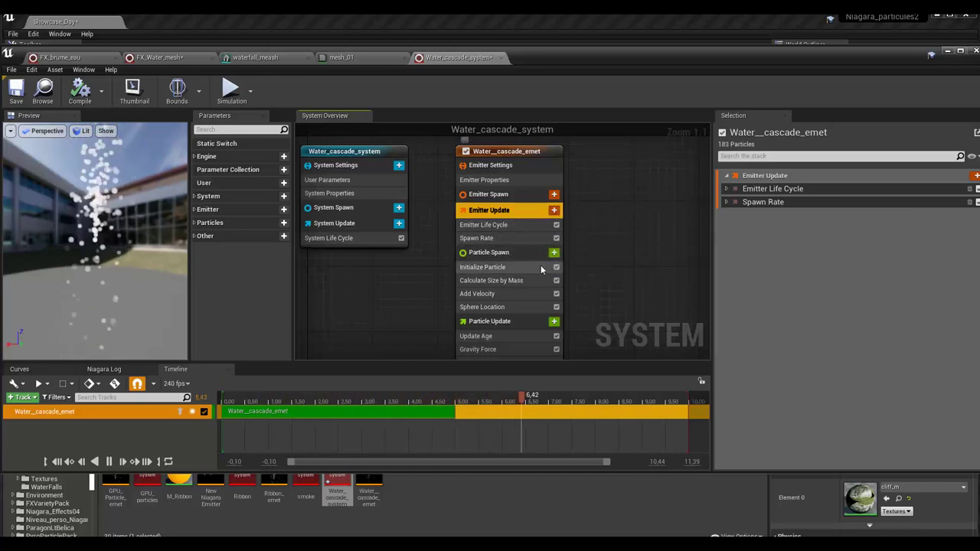
click(498, 253)
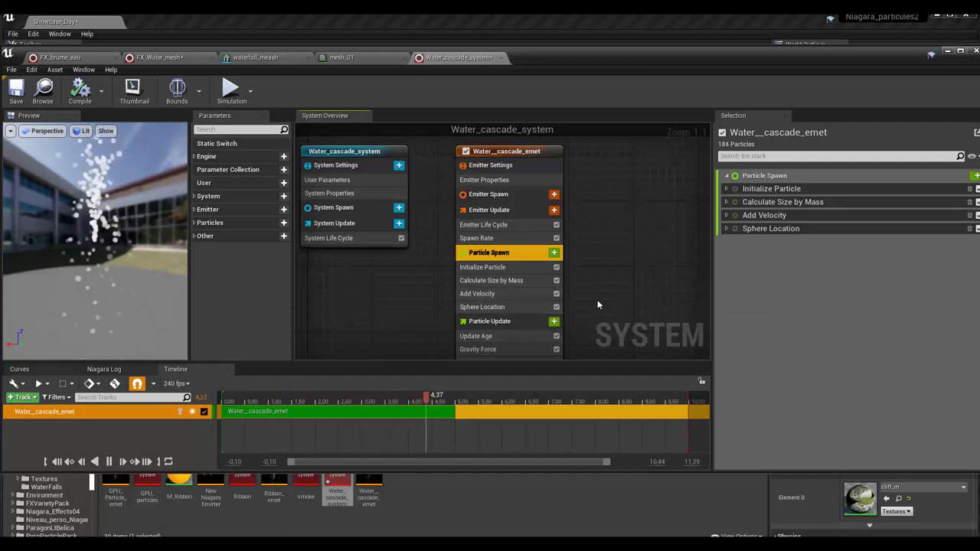
right_drag(600, 273, 600, 203)
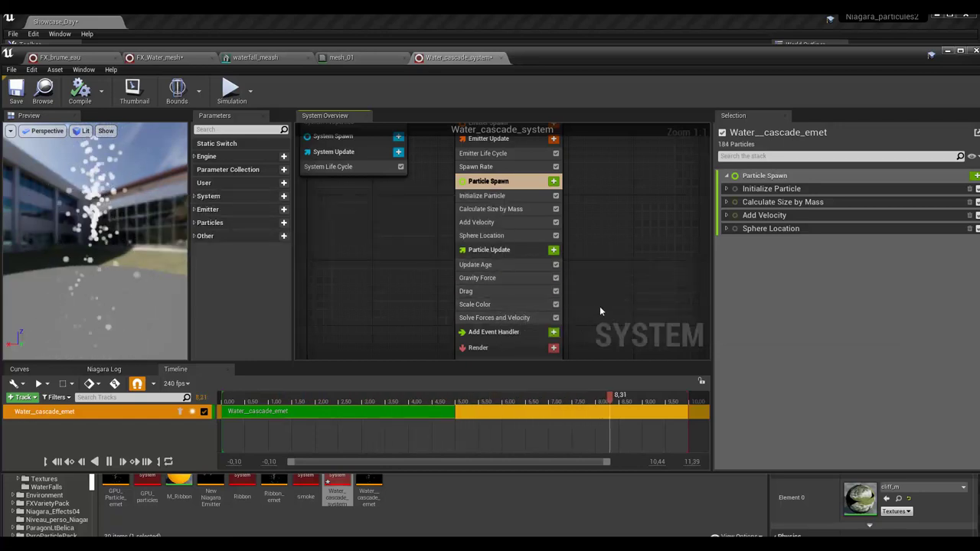
right_drag(603, 297, 600, 260)
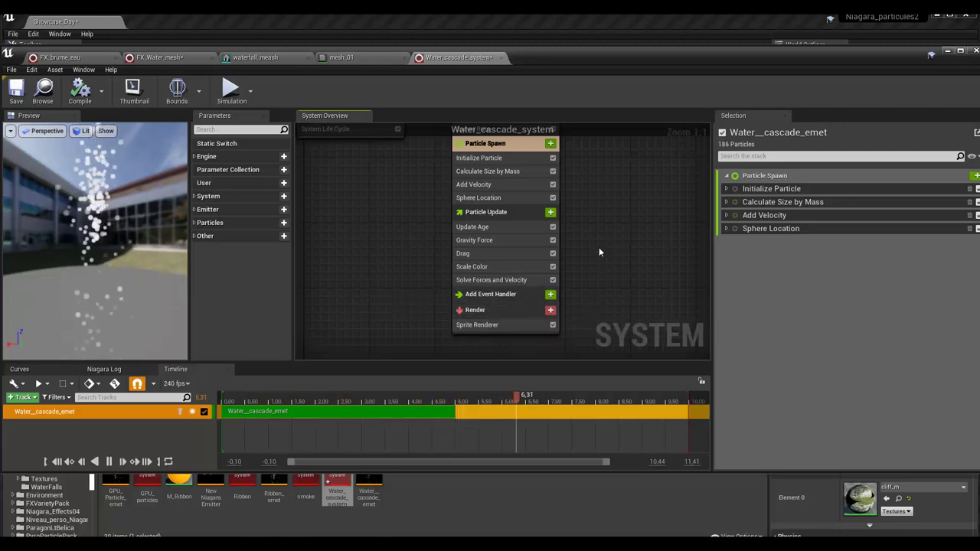
mouse_move(599, 248)
right_down()
mouse_move(591, 296)
mouse_move(587, 256)
right_up()
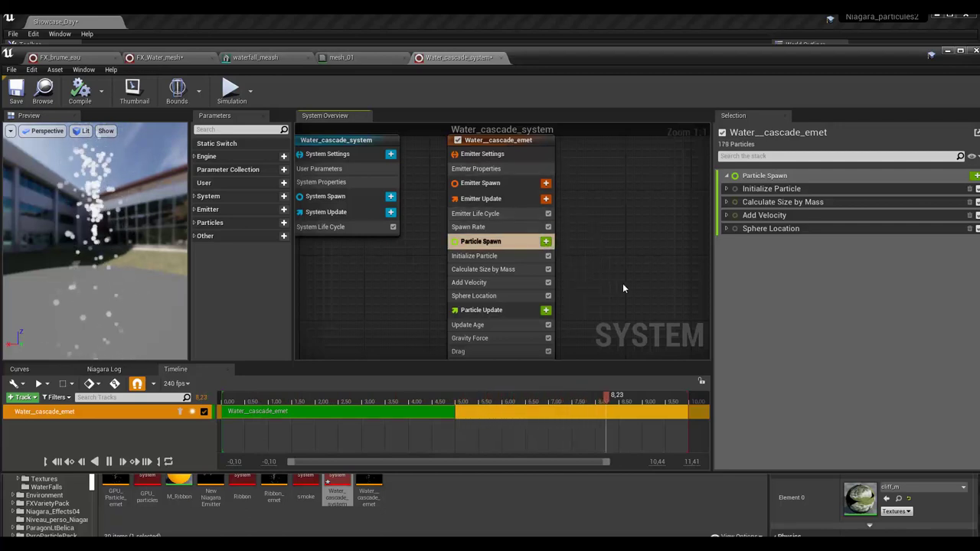
right_drag(603, 268, 601, 261)
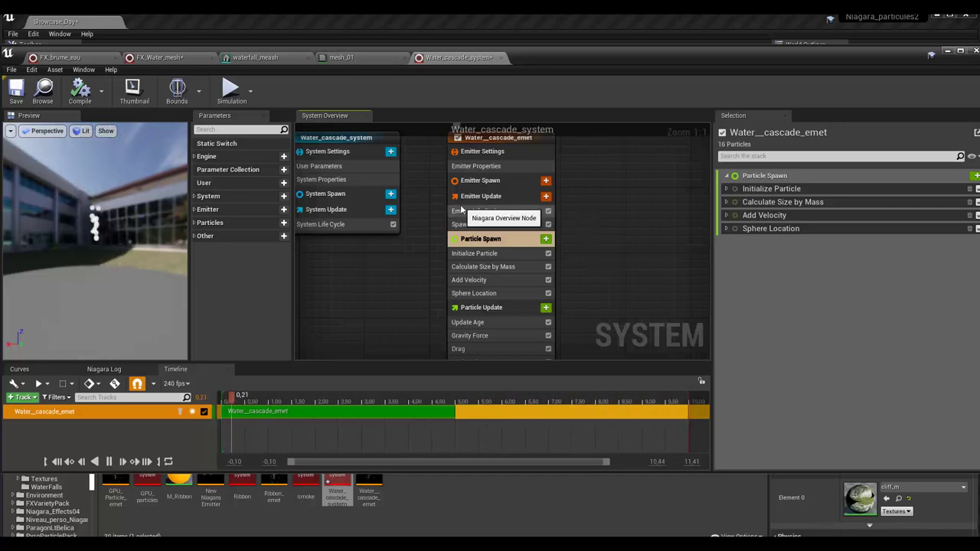
click(546, 199)
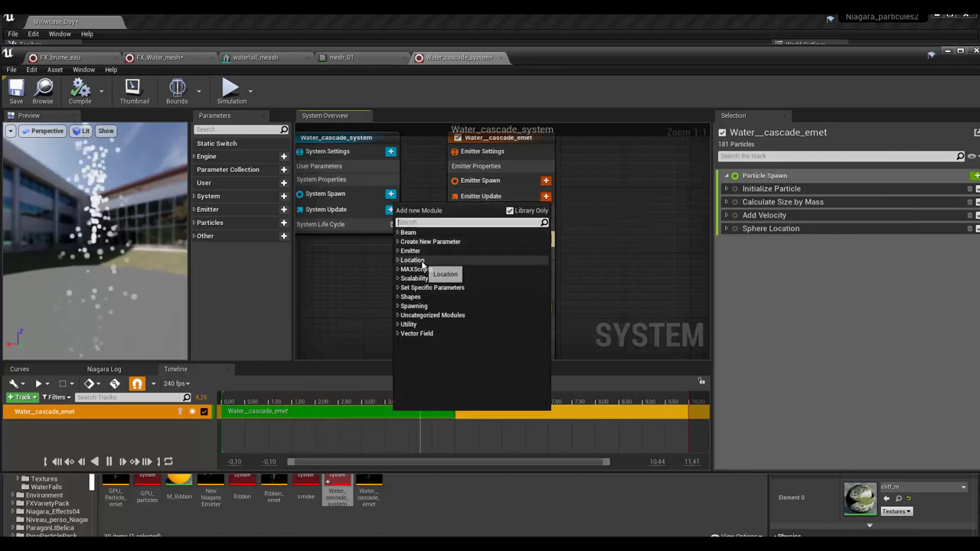
click(400, 252)
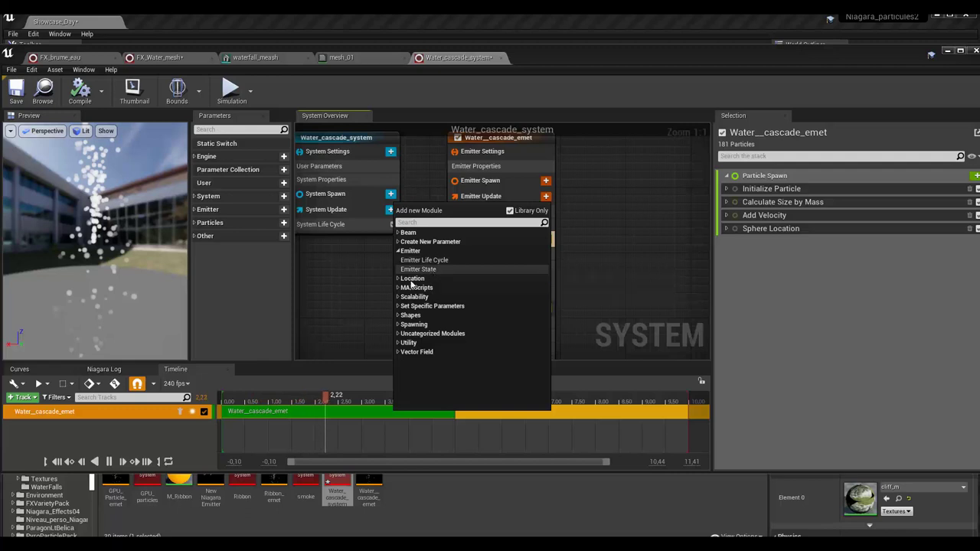
click(411, 280)
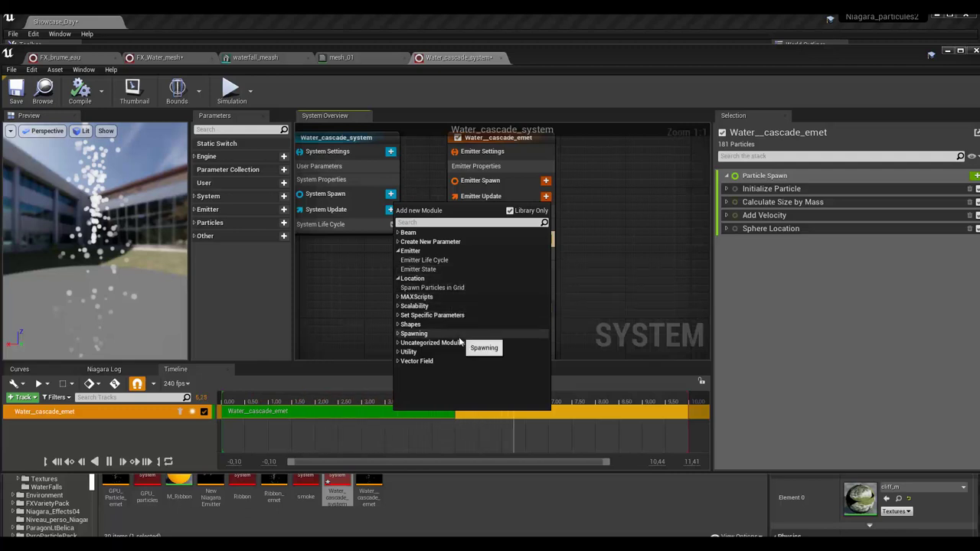
click(410, 325)
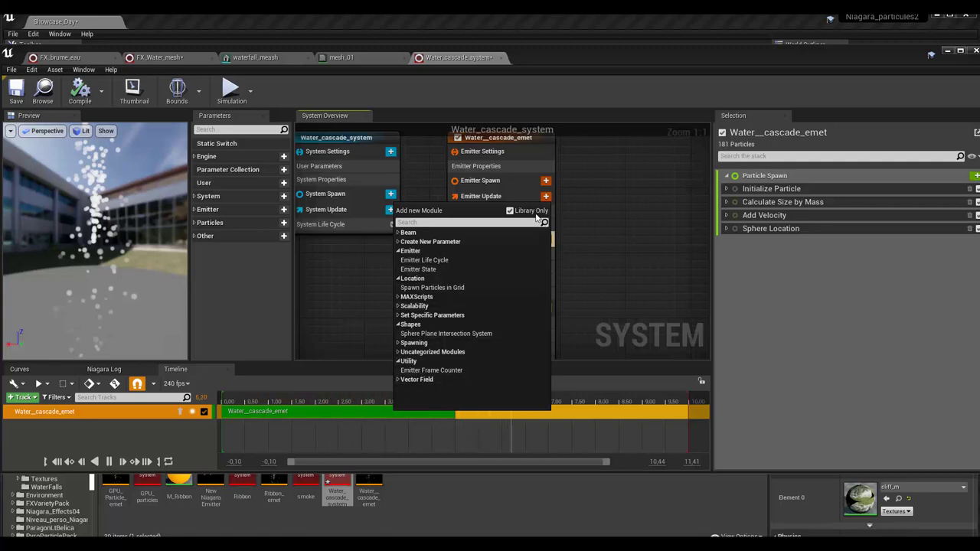
click(594, 224)
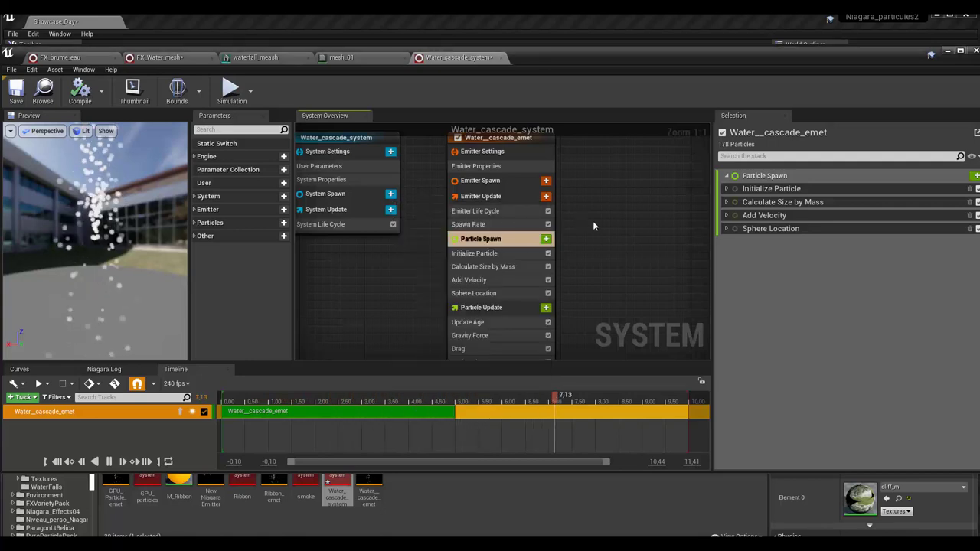
click(545, 239)
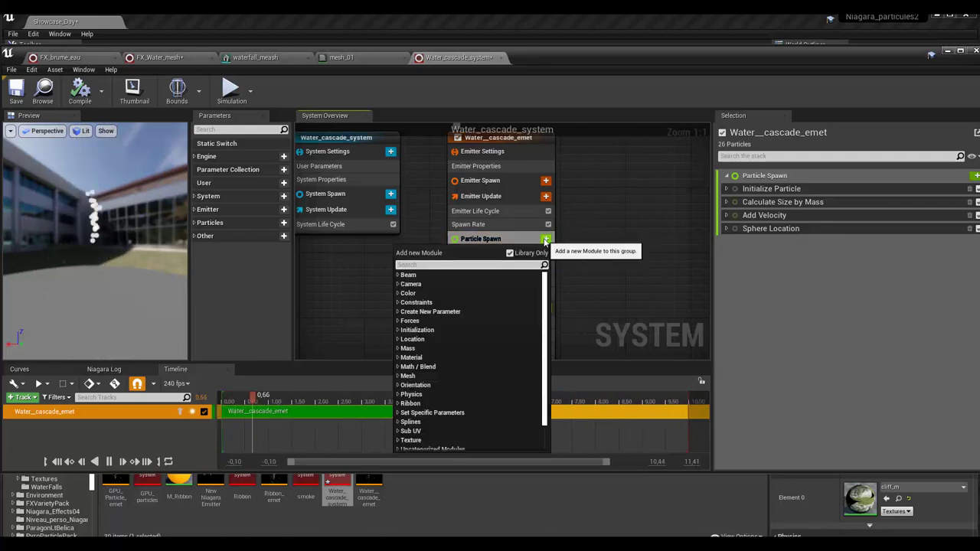
click(397, 294)
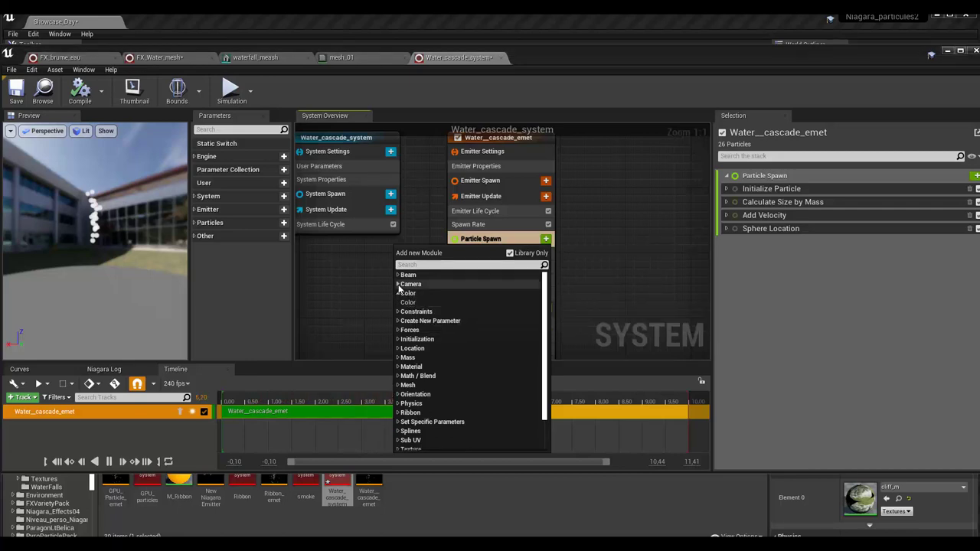
click(398, 330)
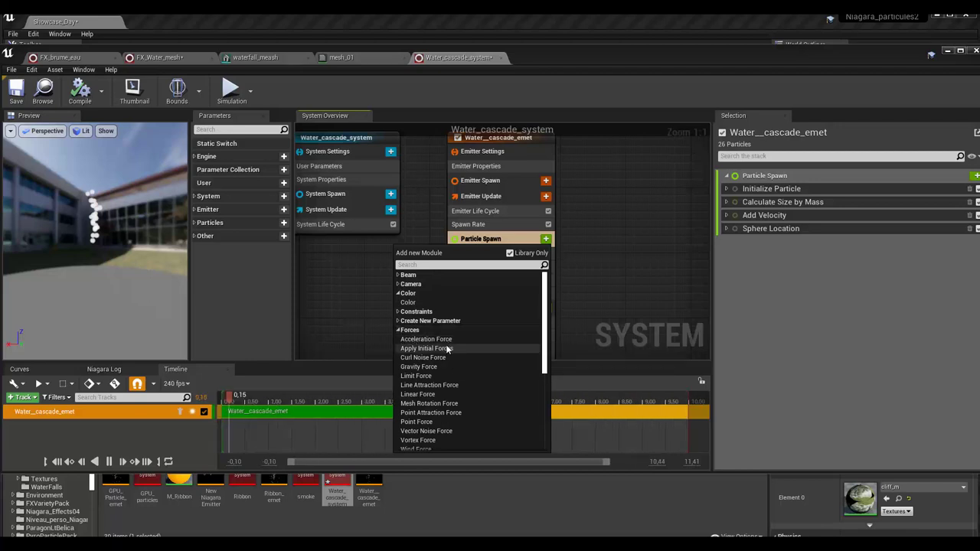
click(589, 287)
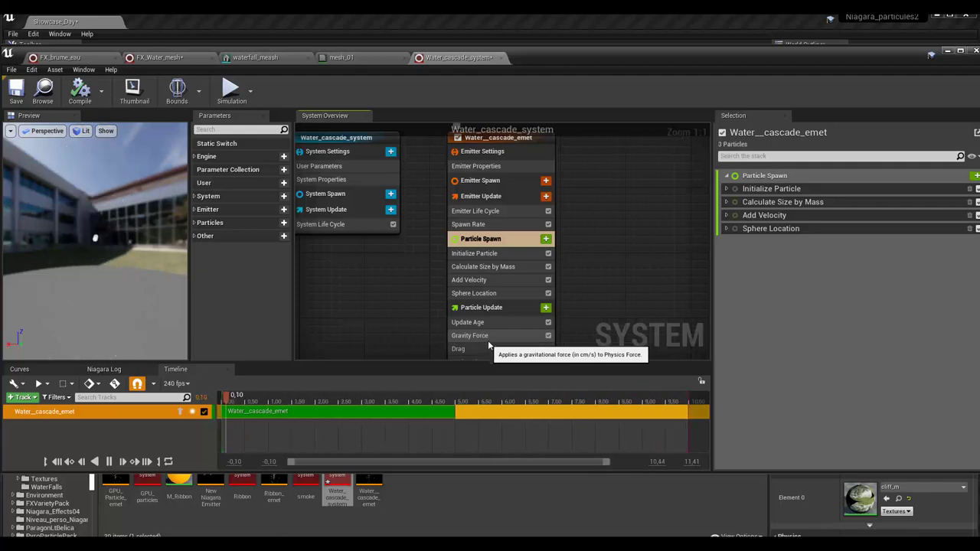
click(546, 308)
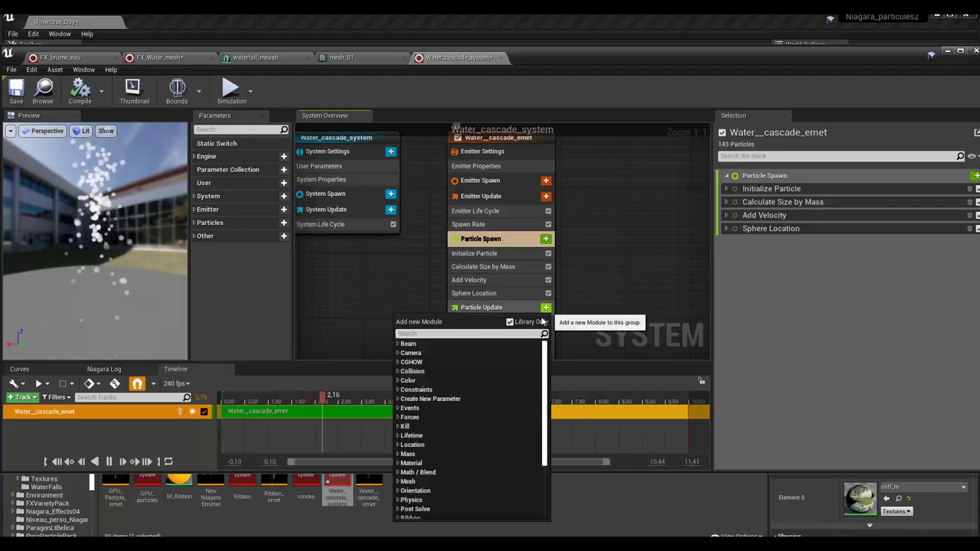
click(410, 417)
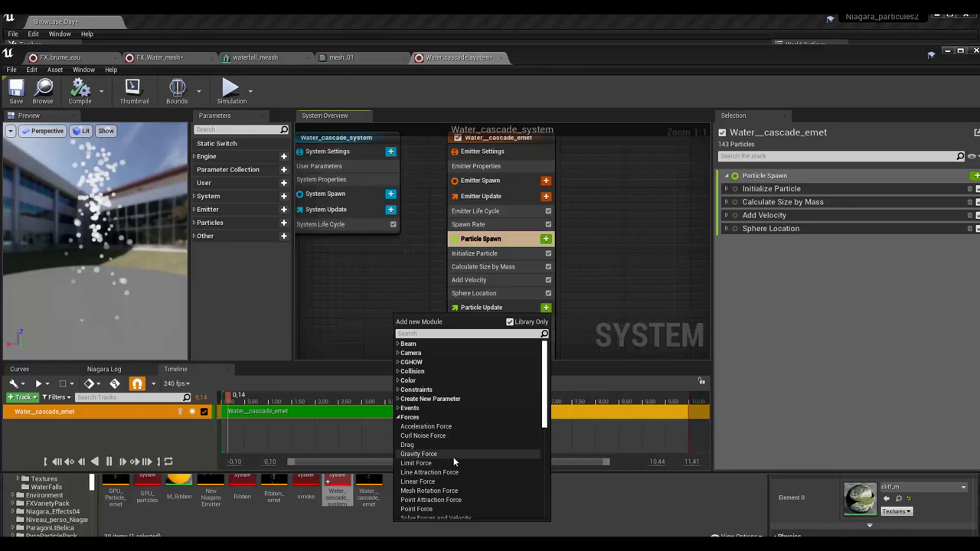
scroll(453, 460, down, 1)
scroll(454, 460, down, 2)
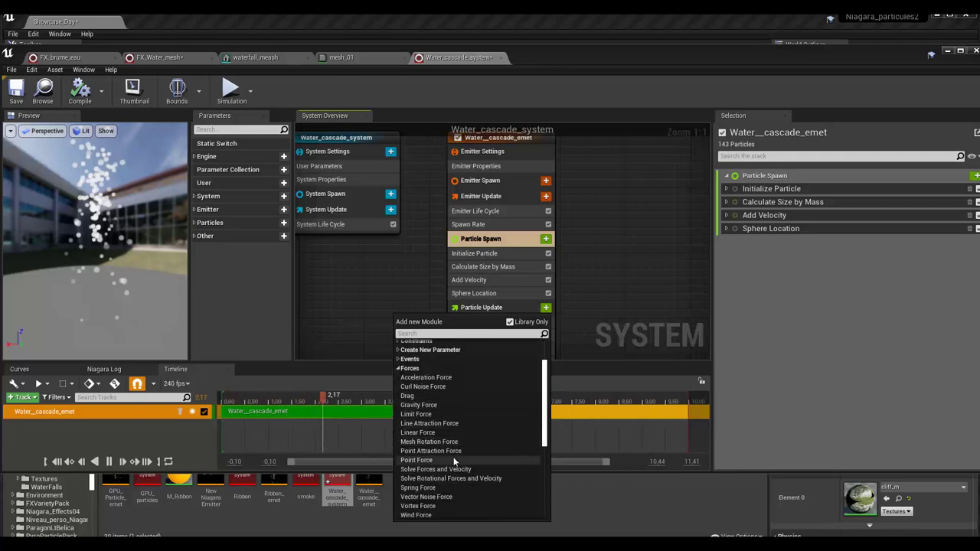
scroll(454, 460, down, 1)
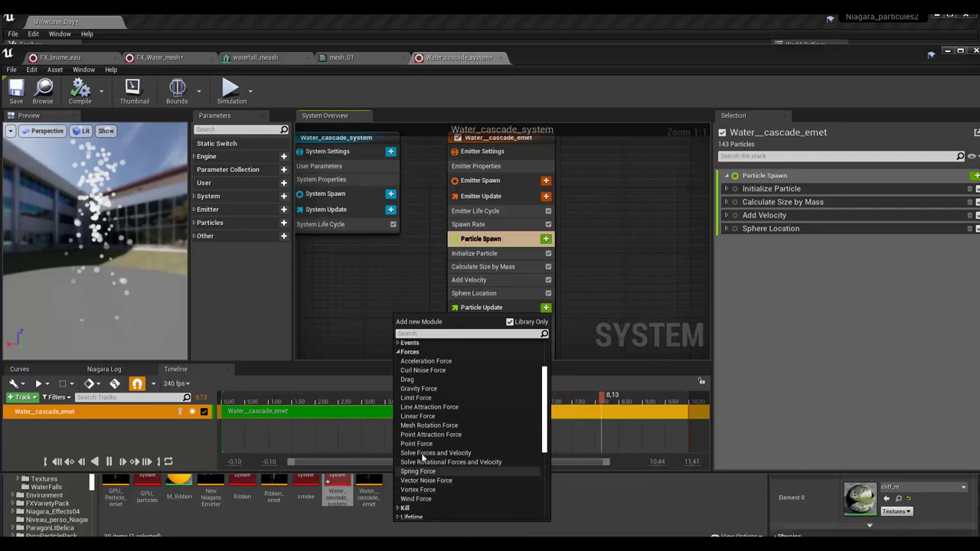
click(585, 314)
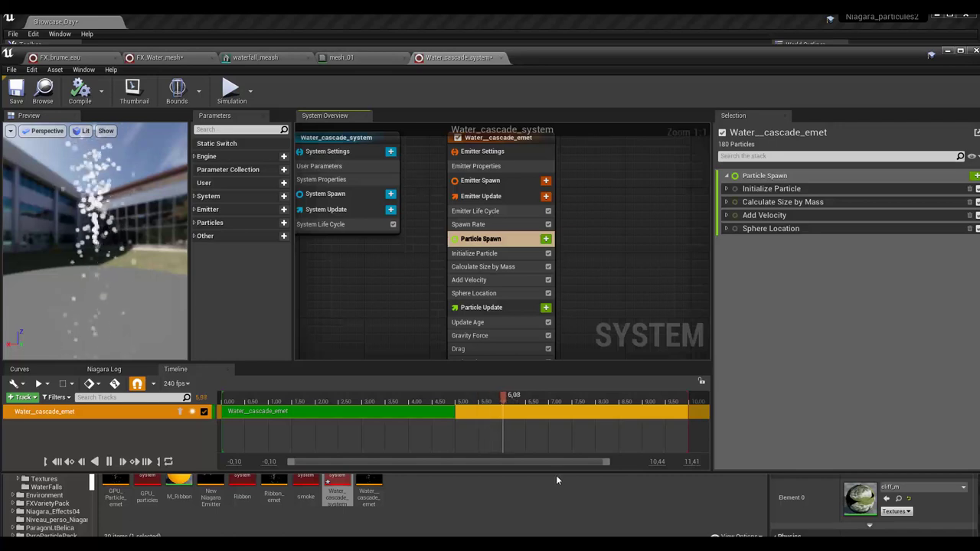
right_click(410, 504)
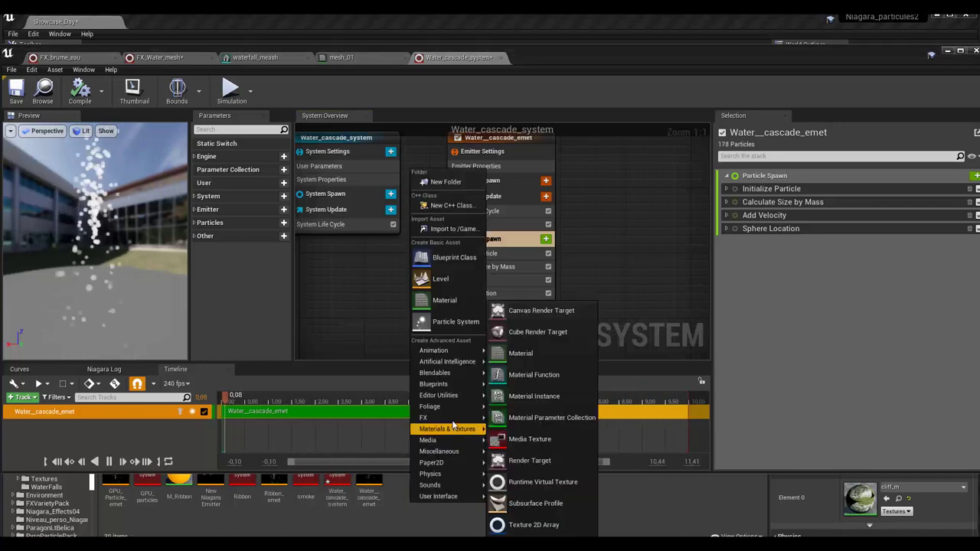
mouse_move(444, 417)
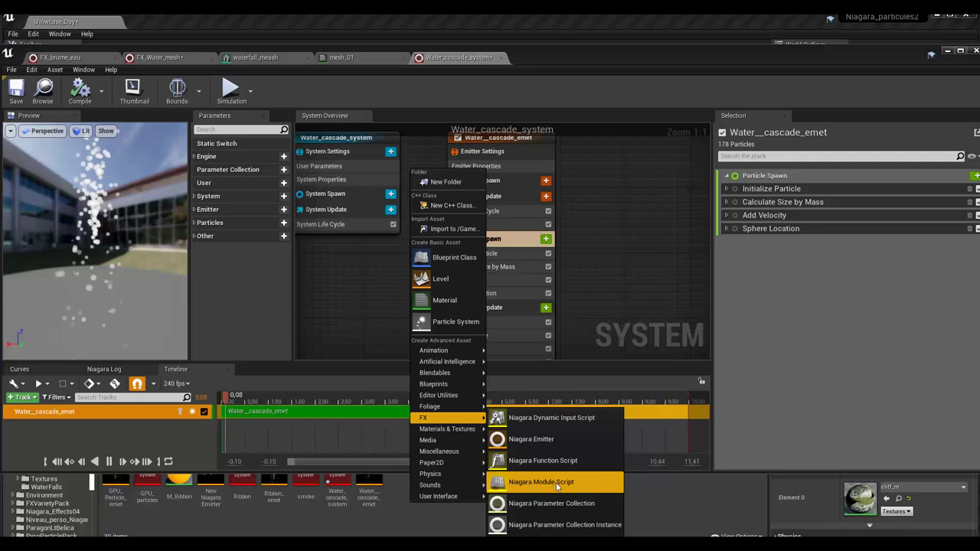
mouse_move(444, 496)
key(Escape)
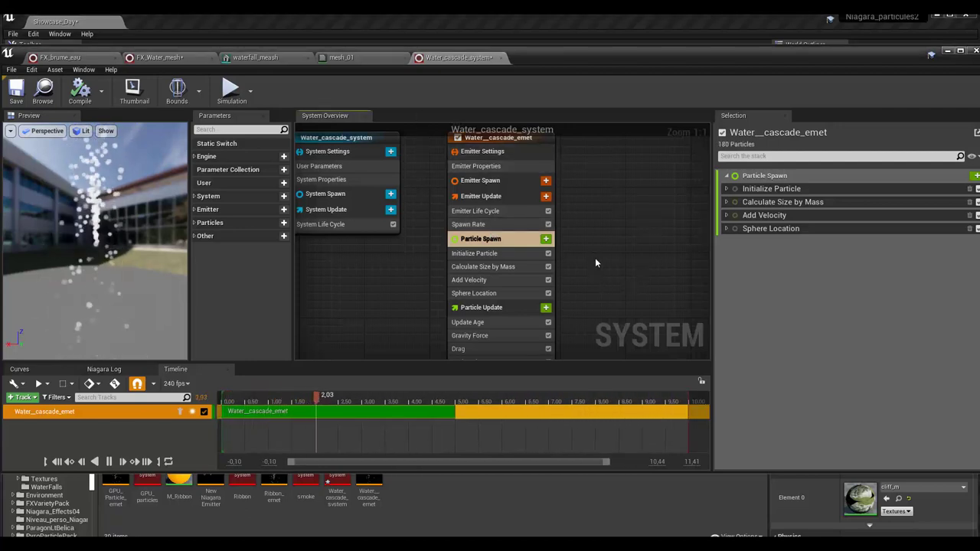
Scroll through the expanded Emitter Properties, then show the empty Emitter Spawn stage
right_drag(594, 258, 591, 285)
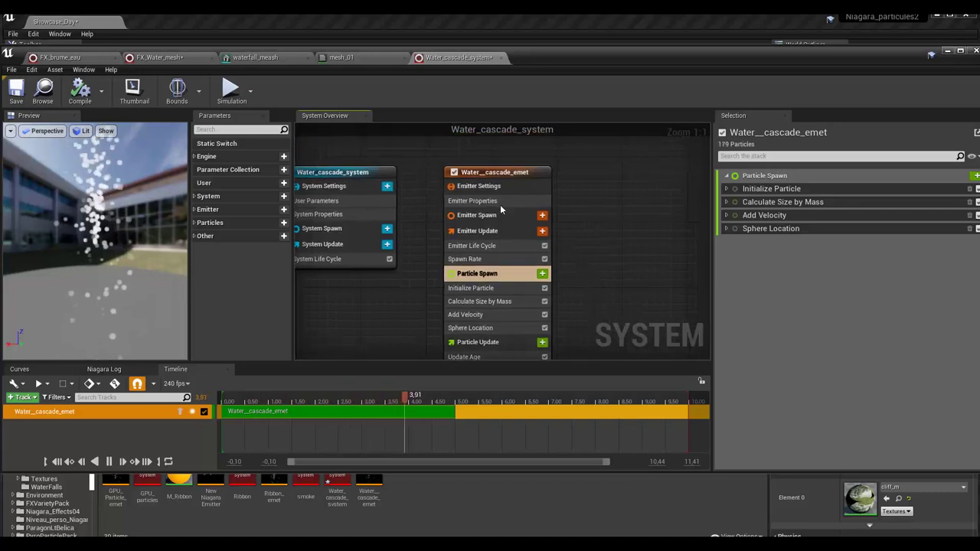
click(487, 191)
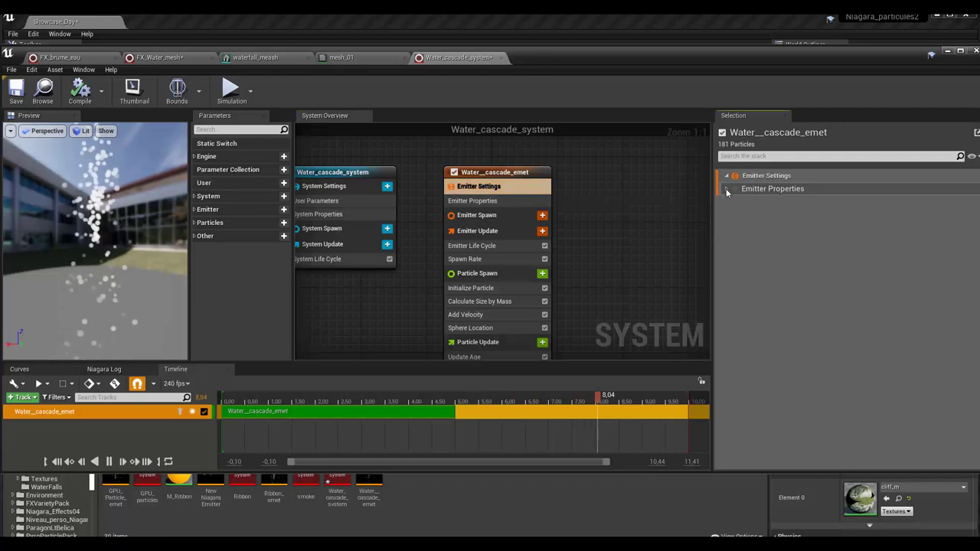
click(726, 188)
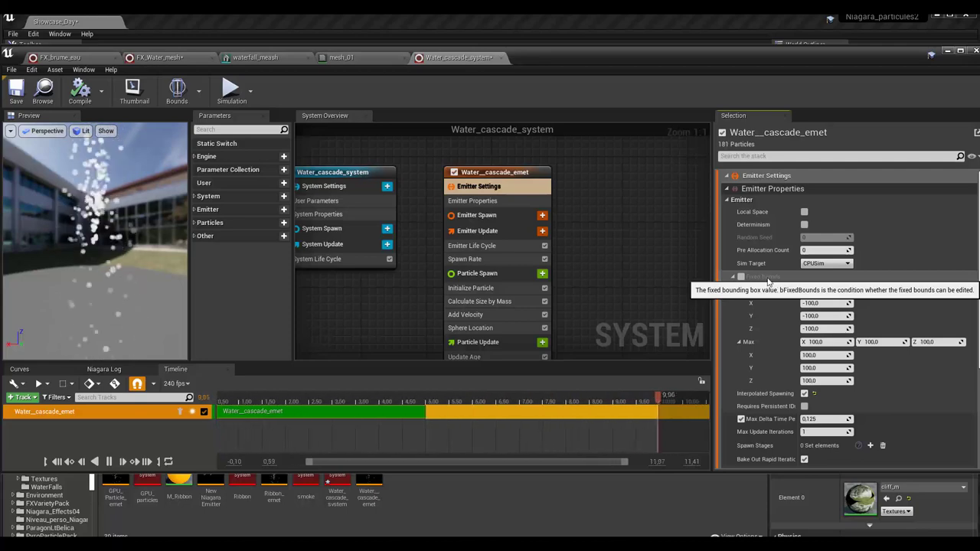
scroll(896, 369, down, 2)
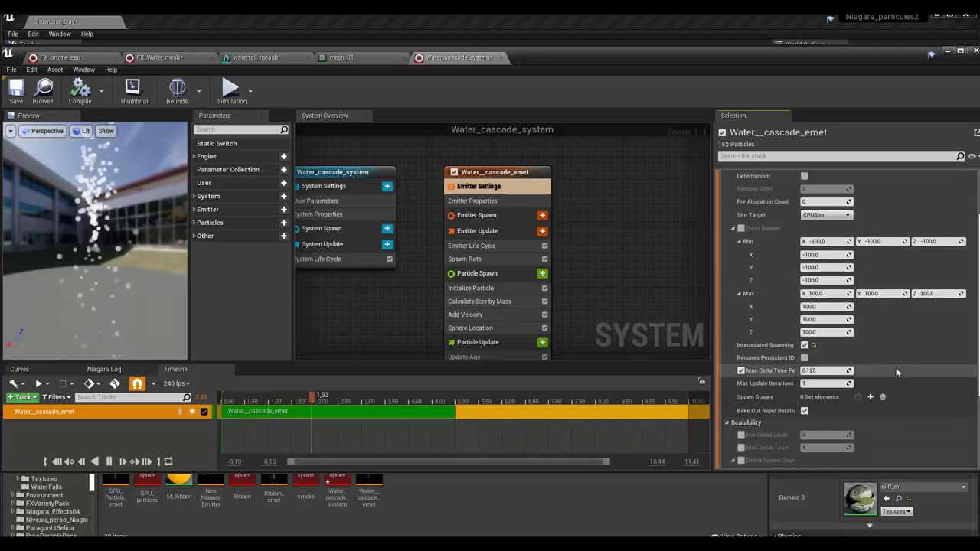
scroll(895, 367, down, 1)
scroll(896, 367, down, 1)
scroll(897, 370, down, 1)
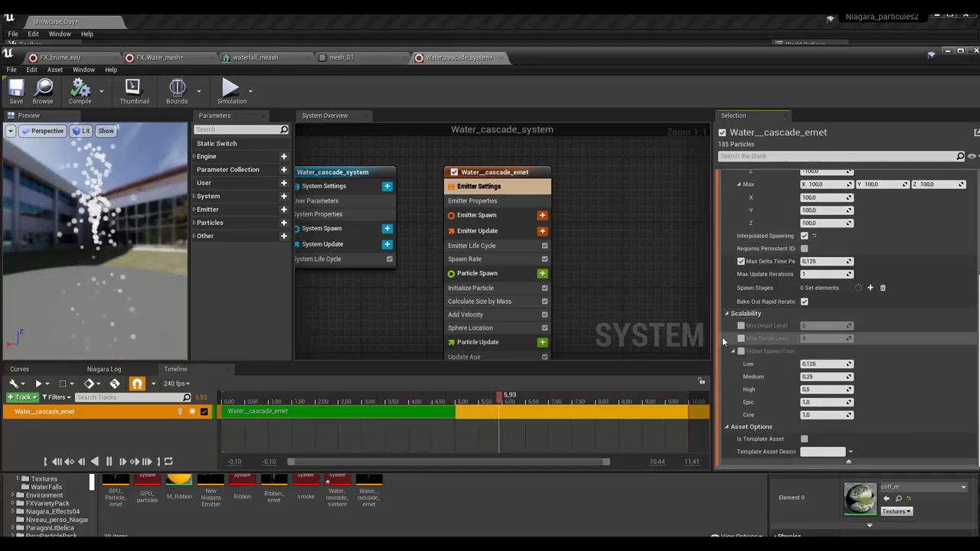
click(469, 218)
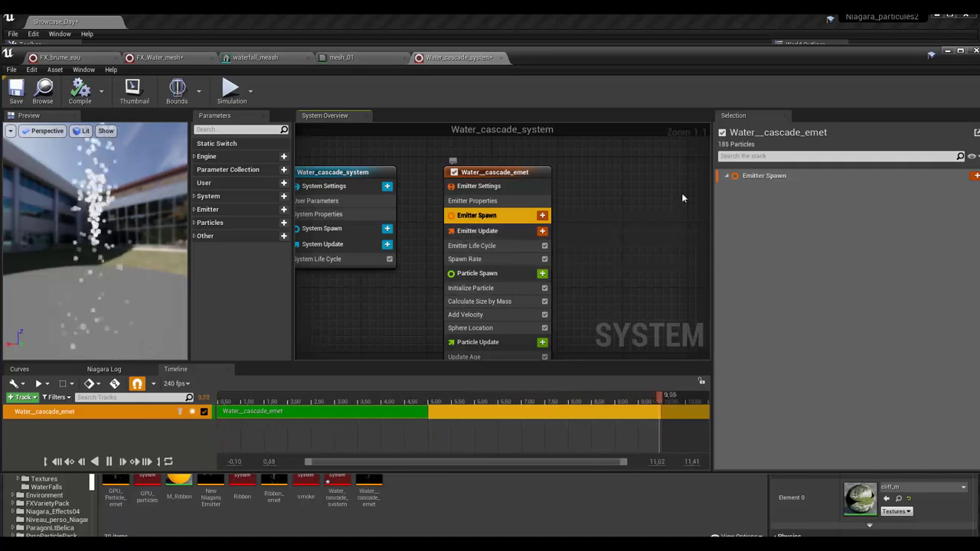
Show Emitter Update, expand Emitter Life Cycle, and edit NextLoopDuration (5.0)
click(477, 231)
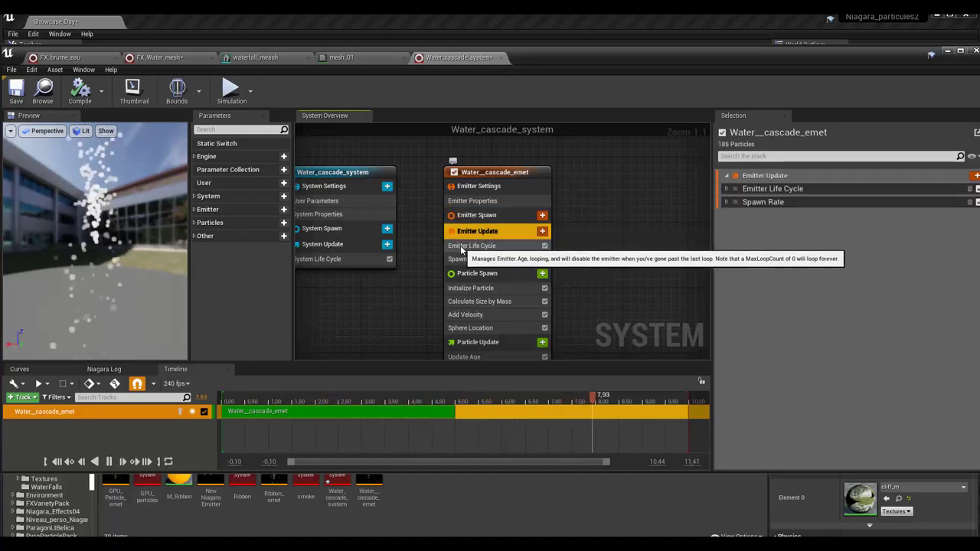
click(727, 189)
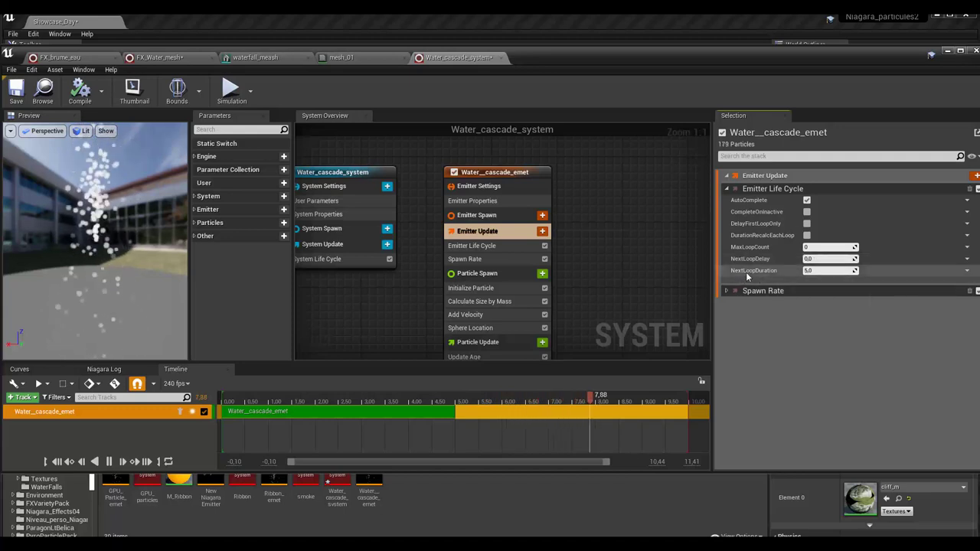
click(819, 271)
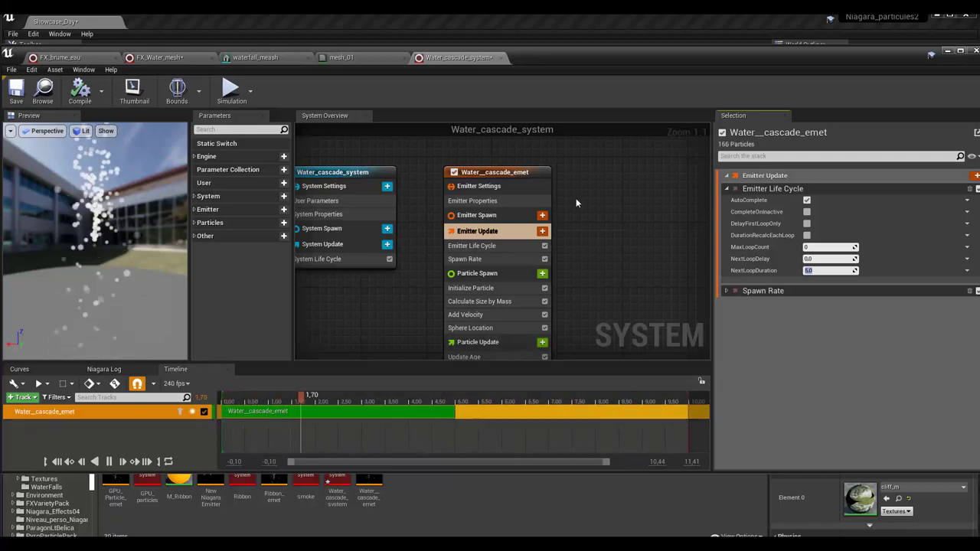
Raise the Spawn Rate module's SpawnRate from 100 to 200 for Water__cascade_emet
click(481, 246)
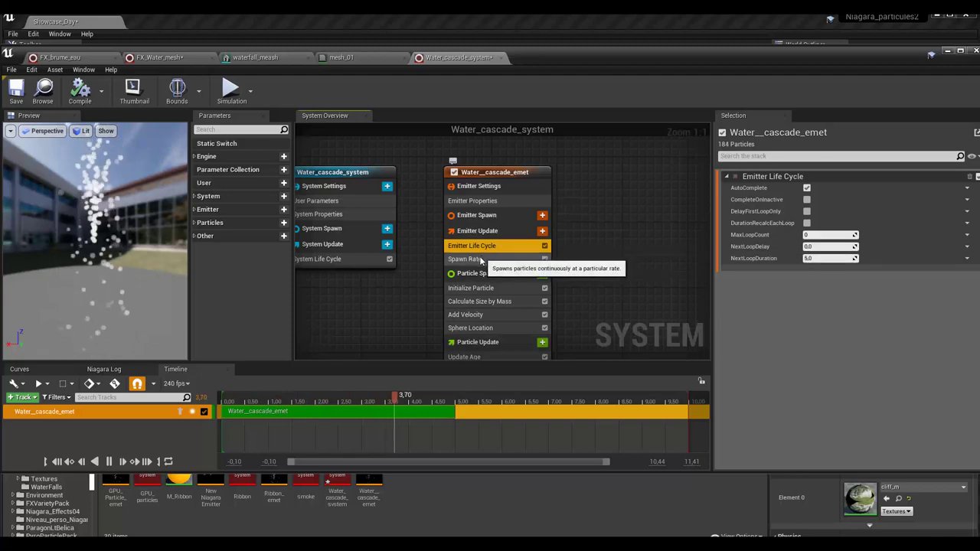
click(479, 260)
click(830, 188)
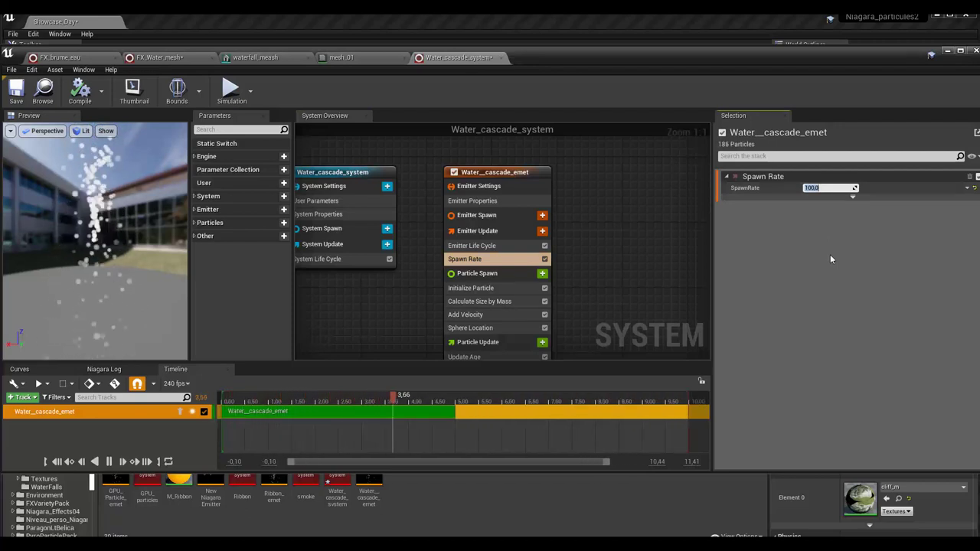
text(200)
key(Return)
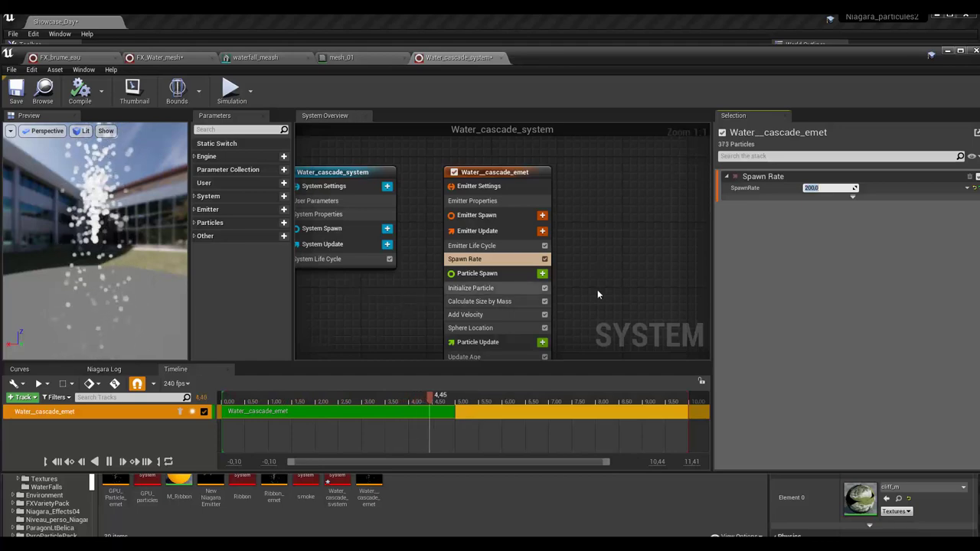
right_drag(603, 289, 607, 244)
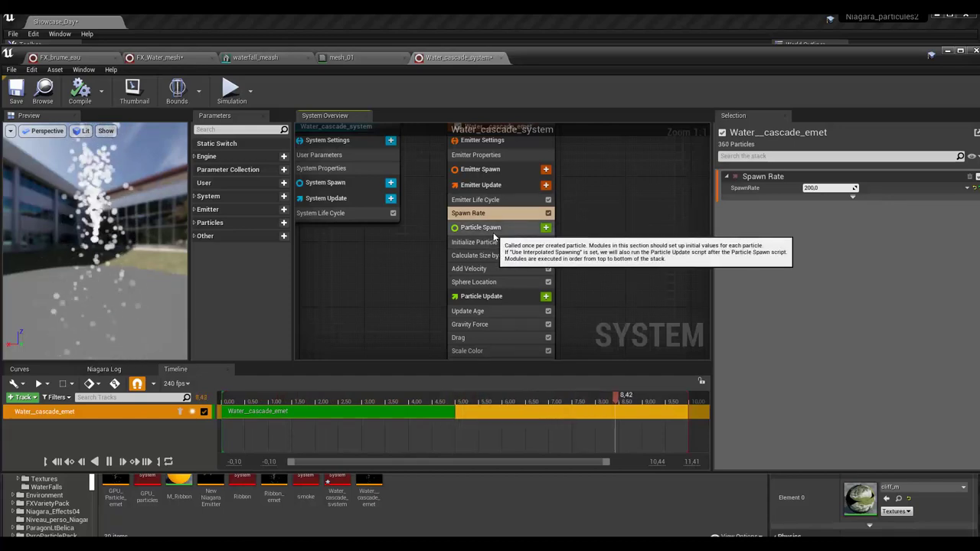
In Initialize Particle, set the Lifetime range to minimum 2.0 and maximum 2.5
click(482, 244)
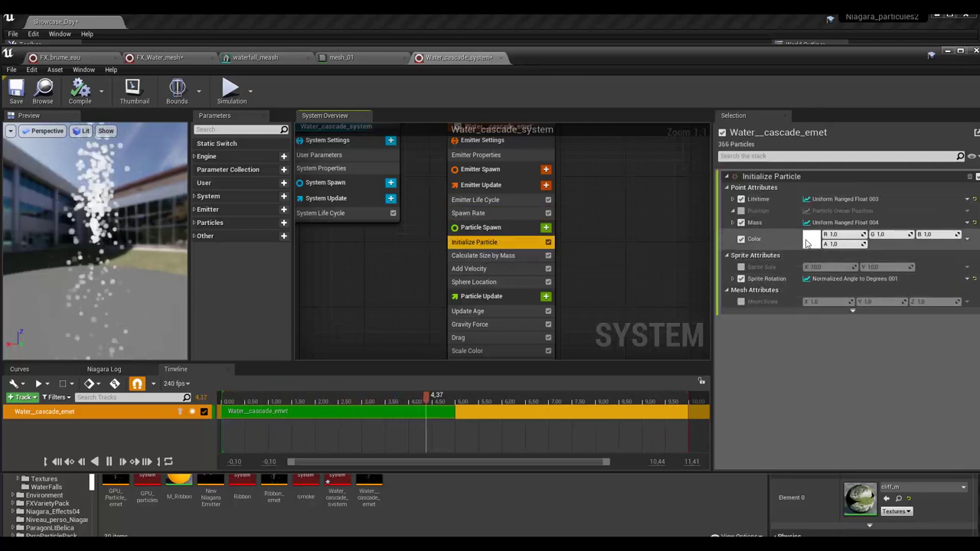
click(732, 199)
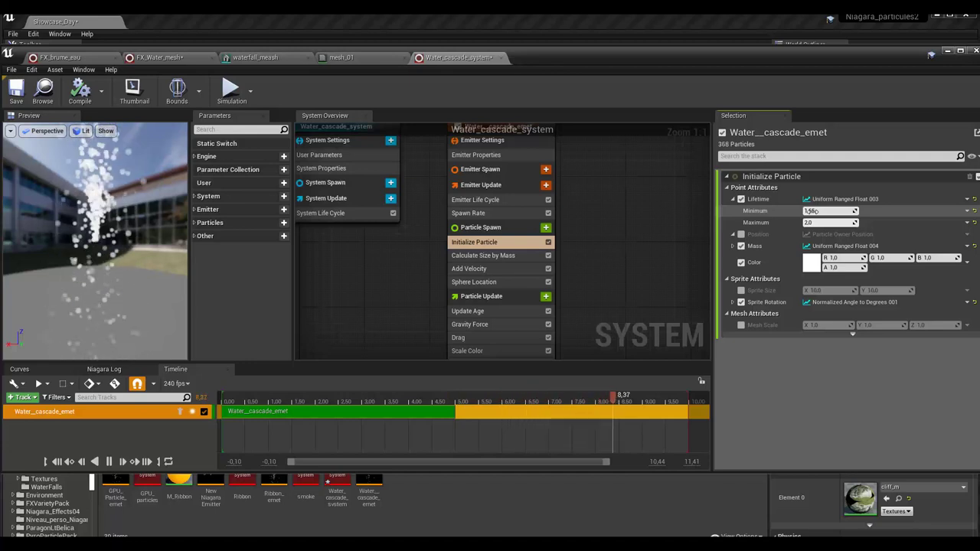
key(Return)
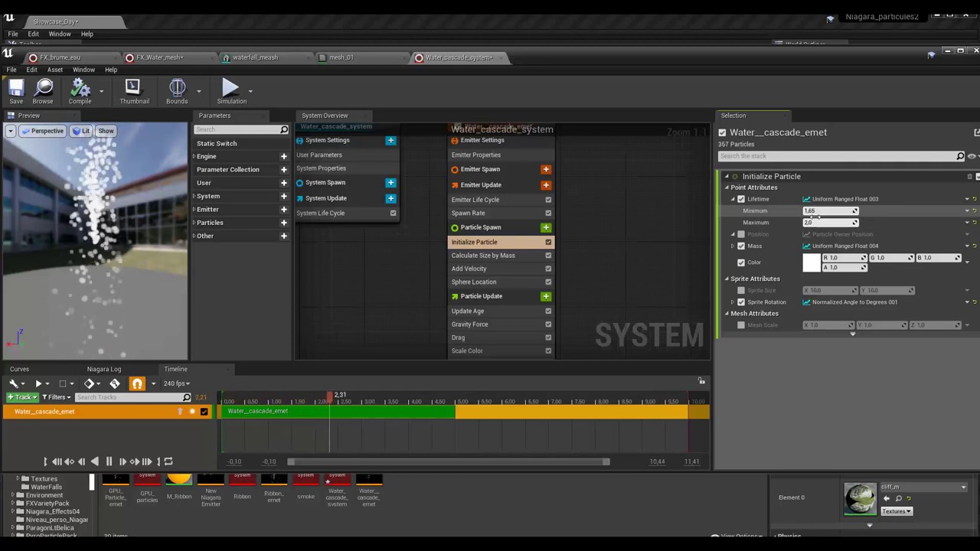
click(816, 222)
text(1.7)
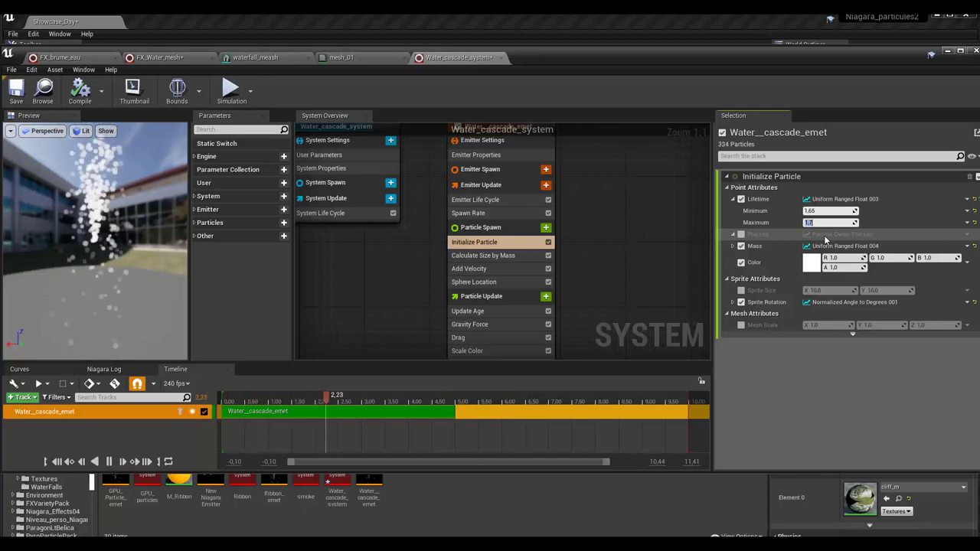
key(shift+Tab)
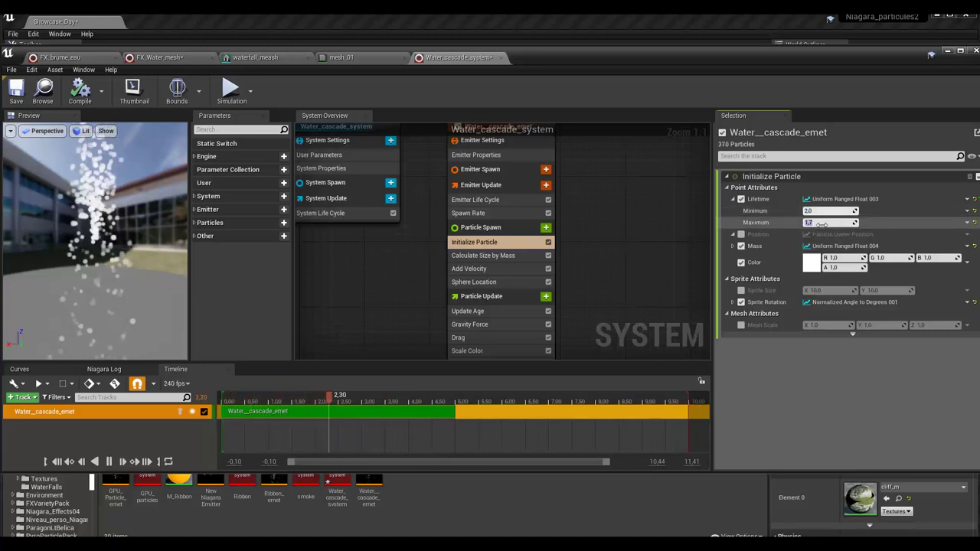
text(2.5)
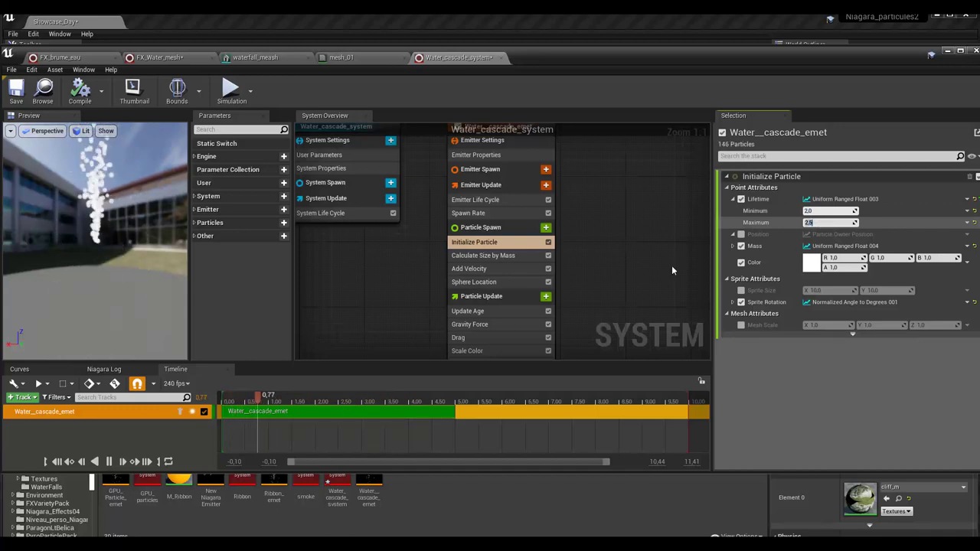
scroll(129, 239, up, 3)
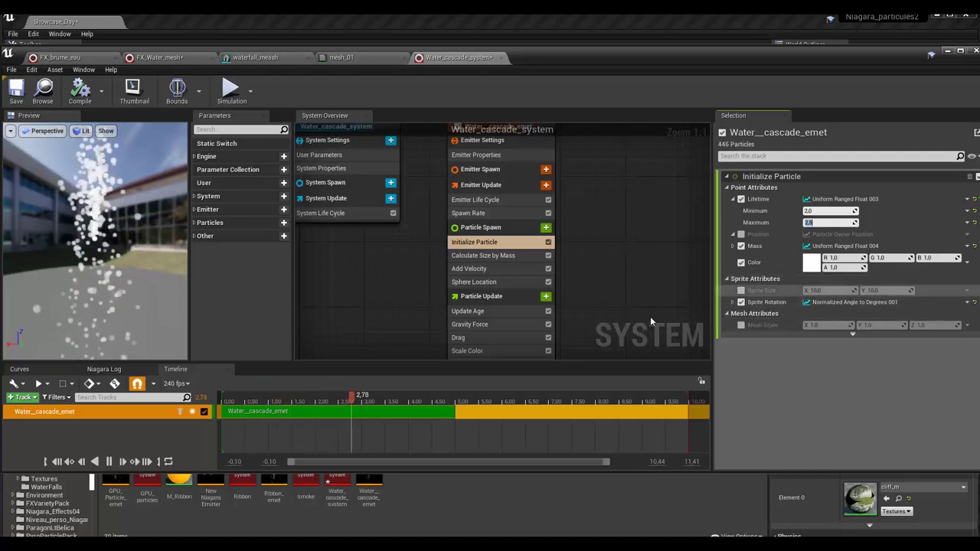
right_drag(582, 298, 586, 203)
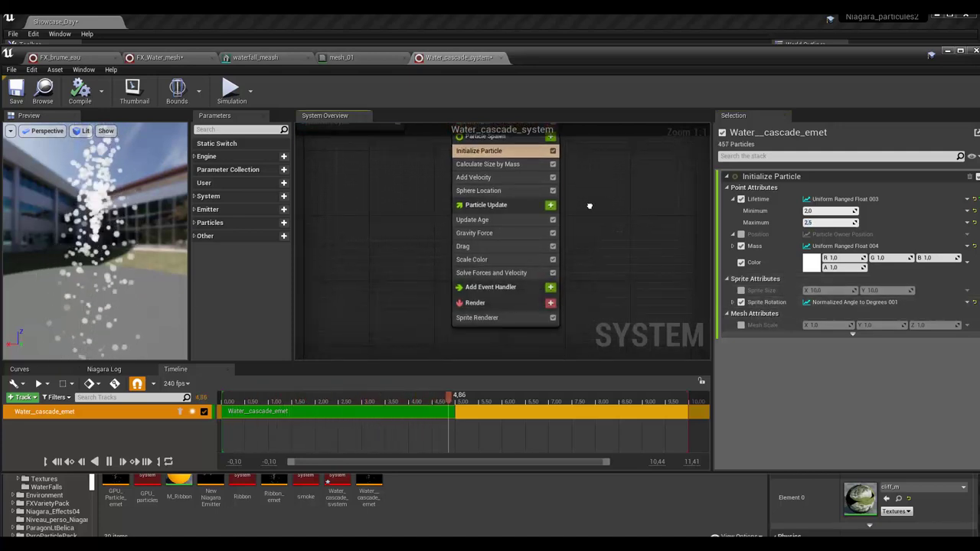
Open the Add new Renderer list (Light, Mesh, Ribbon, Sprite) on the emitter's Render stage
click(484, 316)
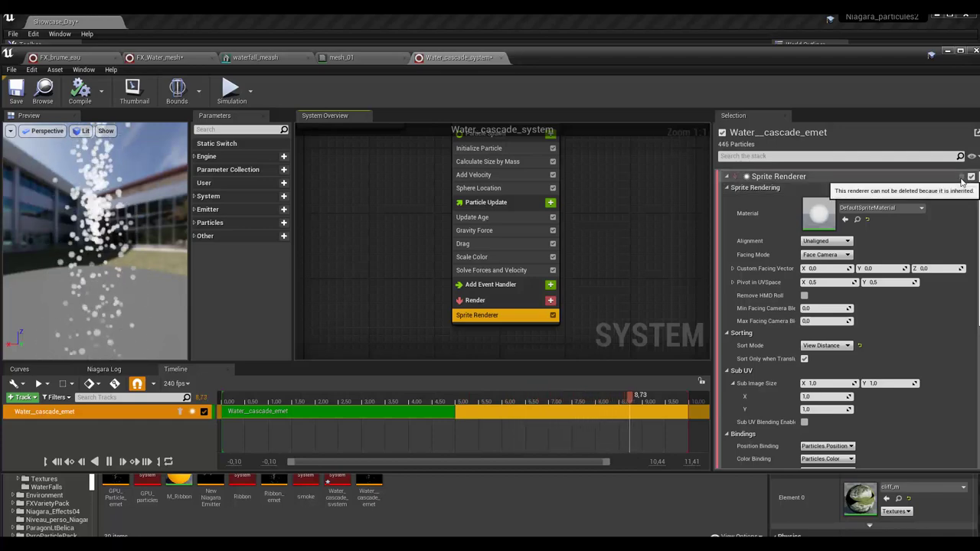
click(502, 305)
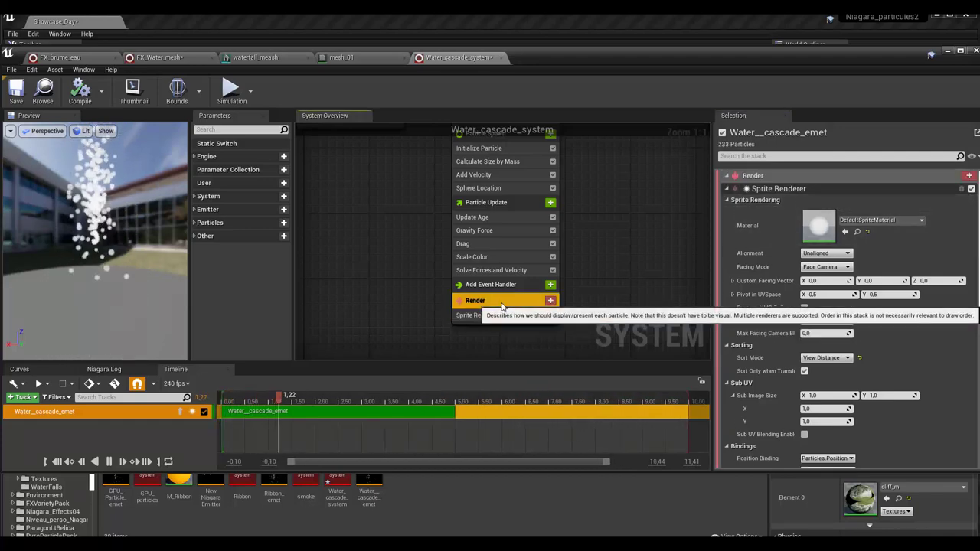
right_click(953, 196)
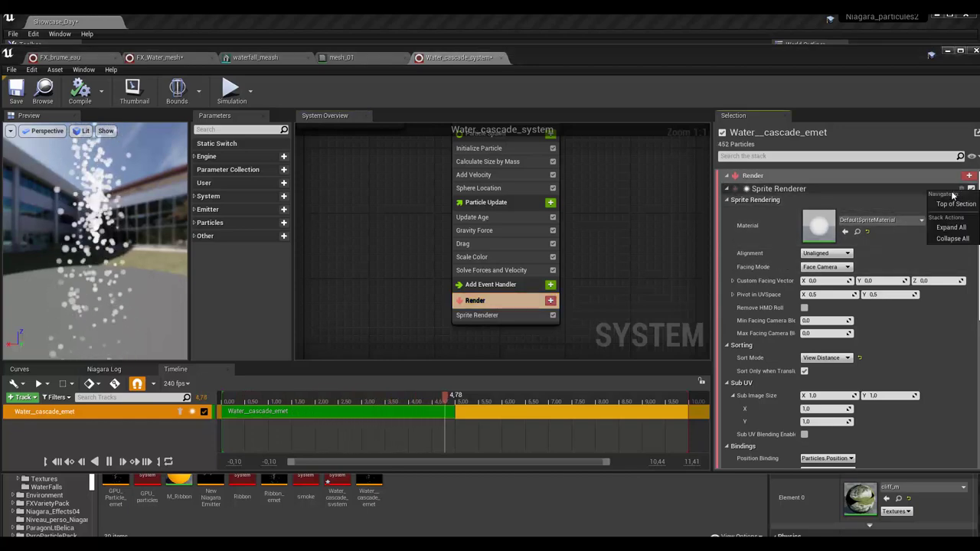
click(874, 194)
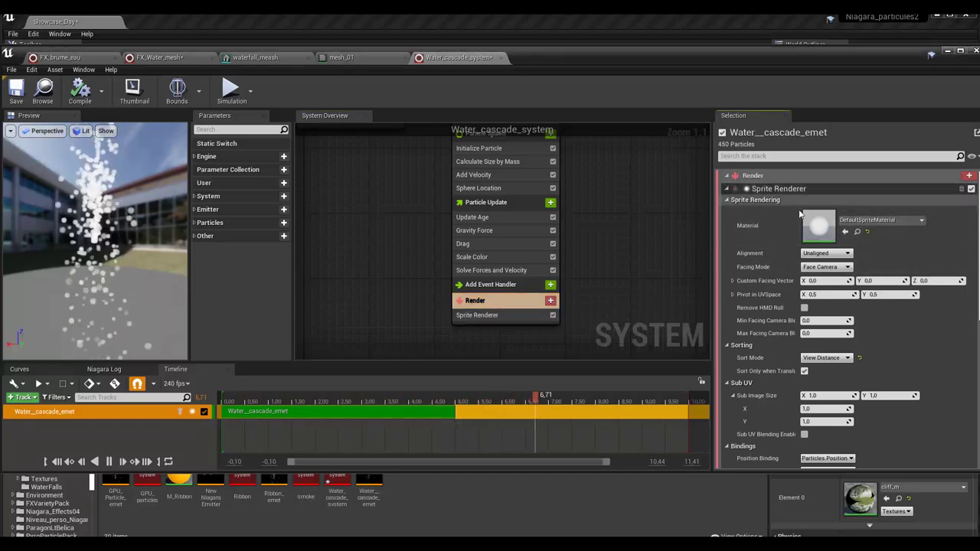
click(489, 314)
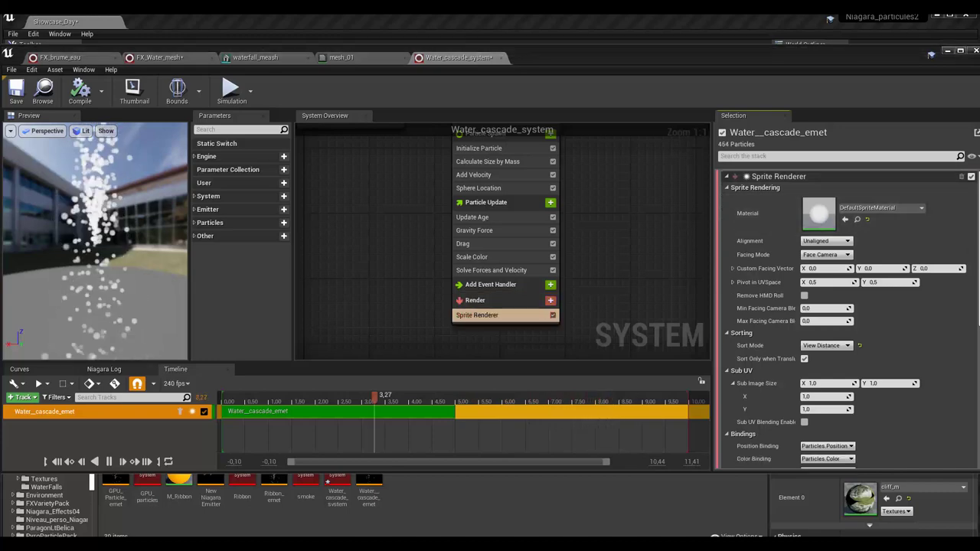
click(520, 300)
click(549, 300)
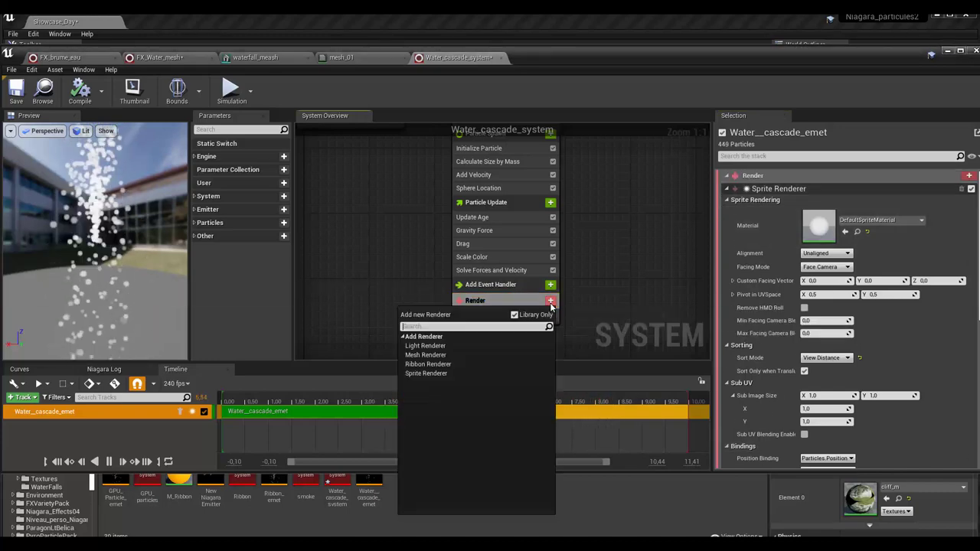
Add a Mesh Renderer to Water__cascade_emet and disable its DefaultSpriteMaterial Sprite Renderer
click(426, 355)
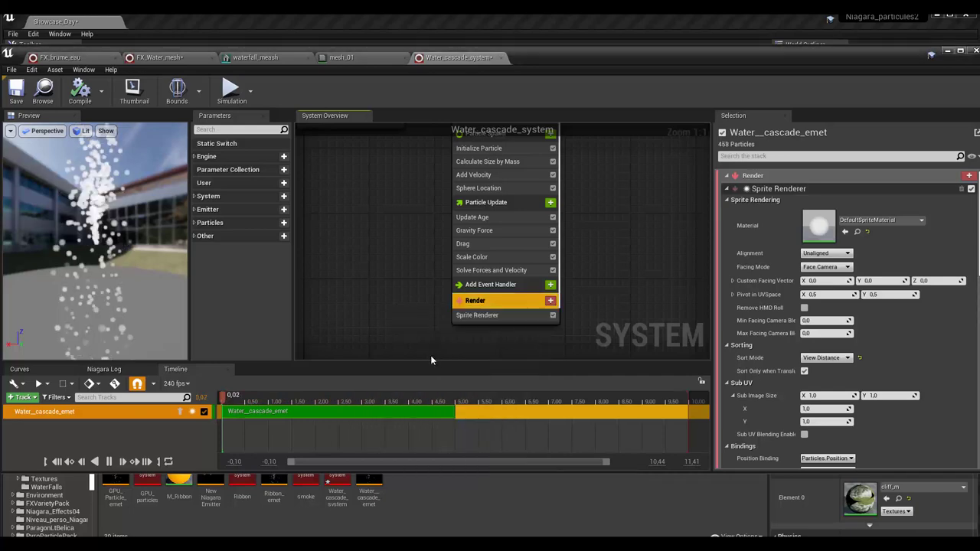
click(487, 316)
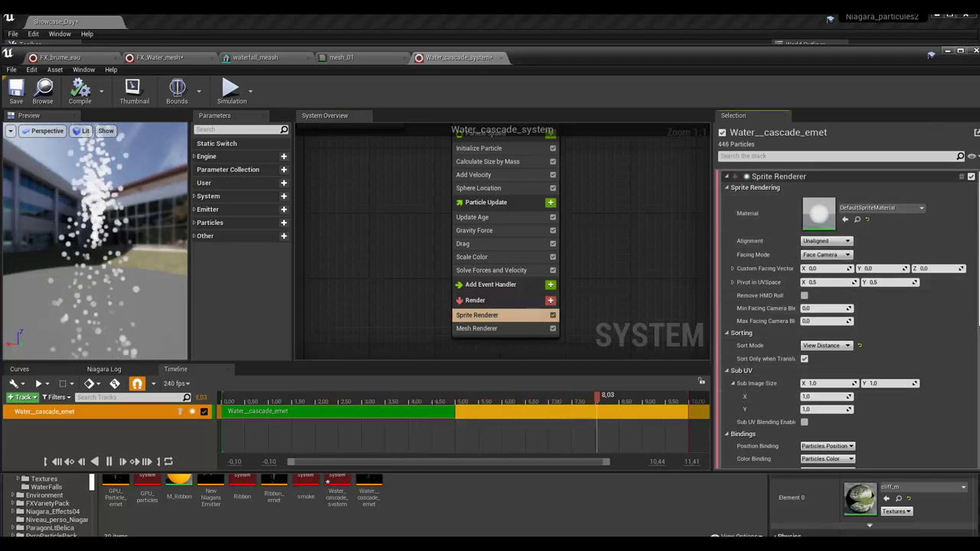
click(484, 328)
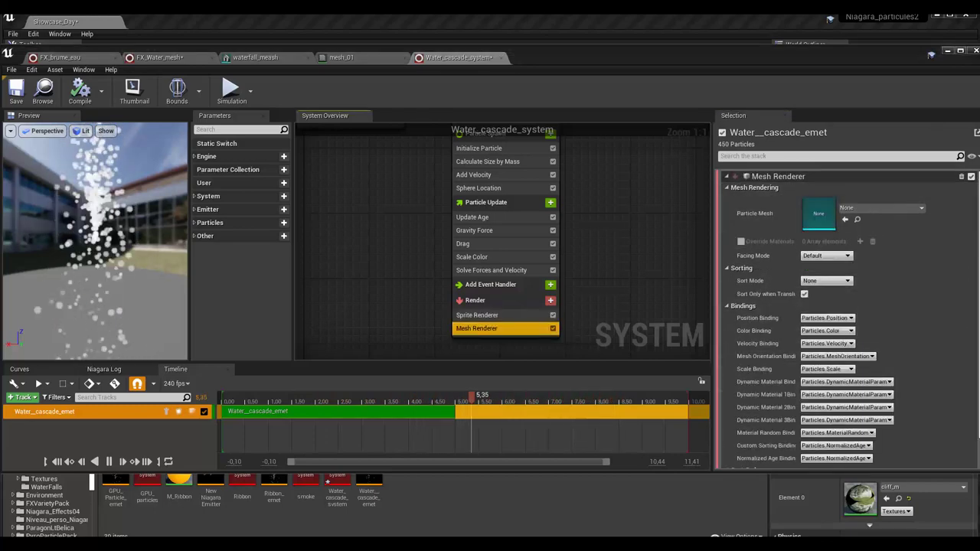
click(478, 314)
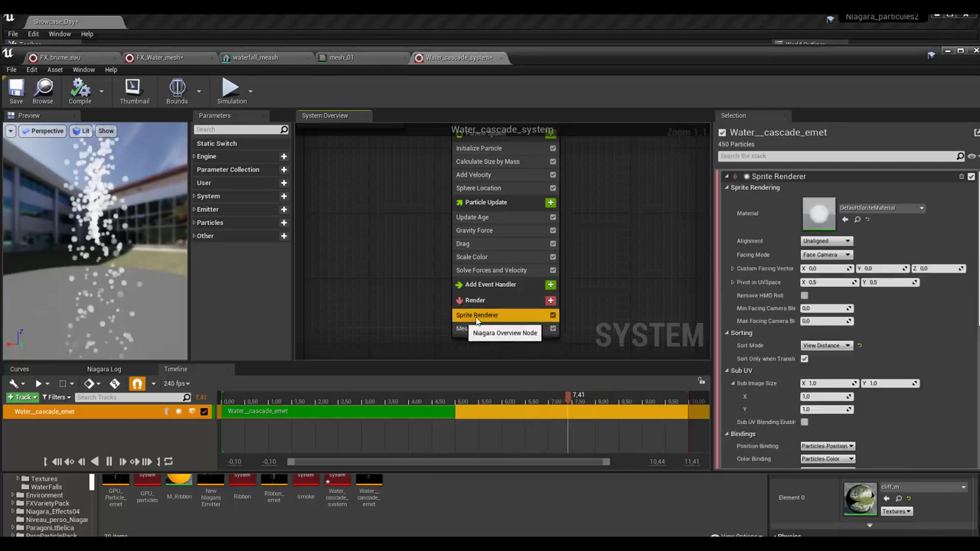
click(971, 177)
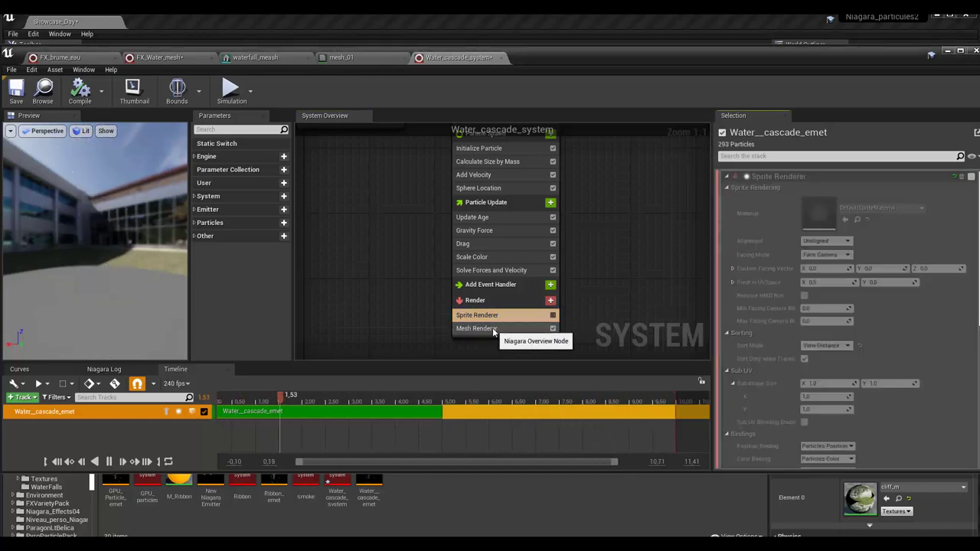
click(516, 329)
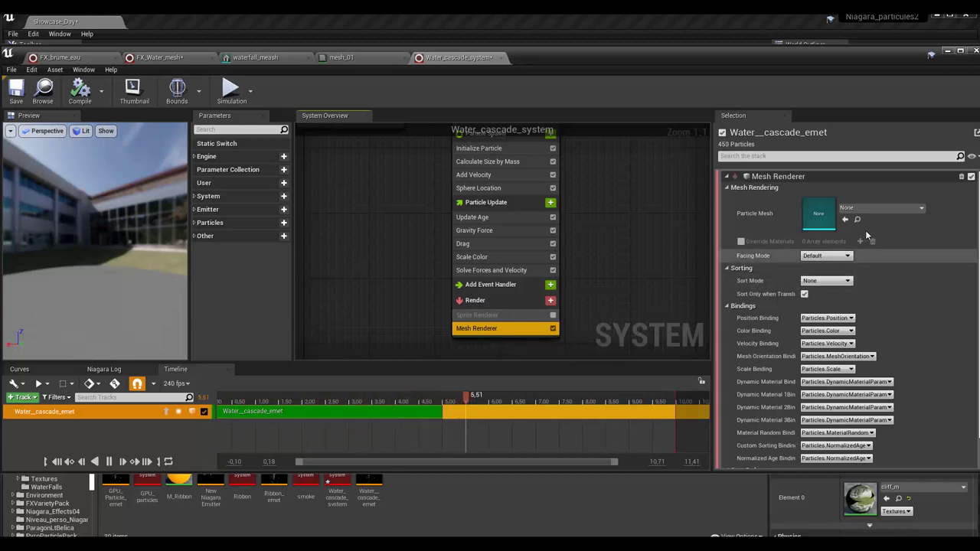
Search 'water' in the Particle Mesh picker and assign waterfall_mesh to the Mesh Renderer
click(878, 213)
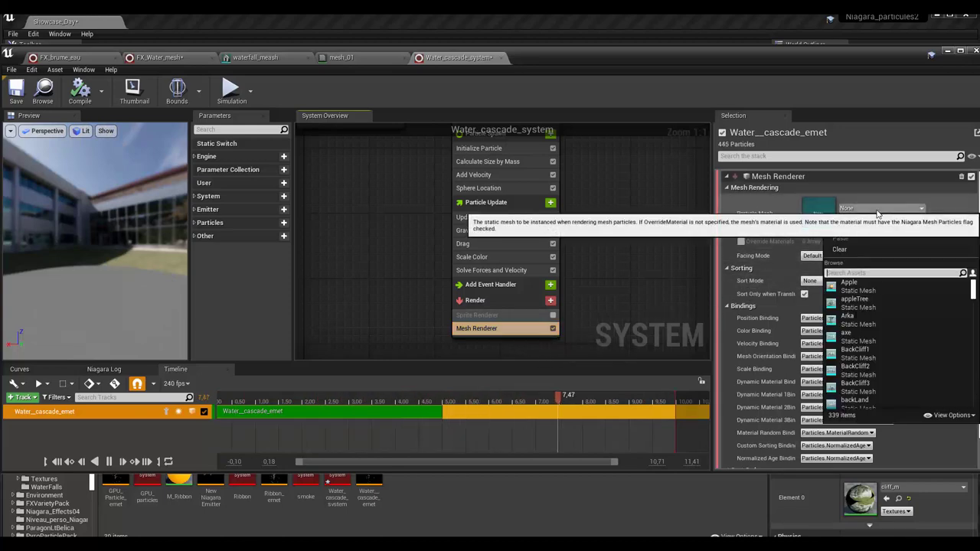
drag(974, 303, 973, 397)
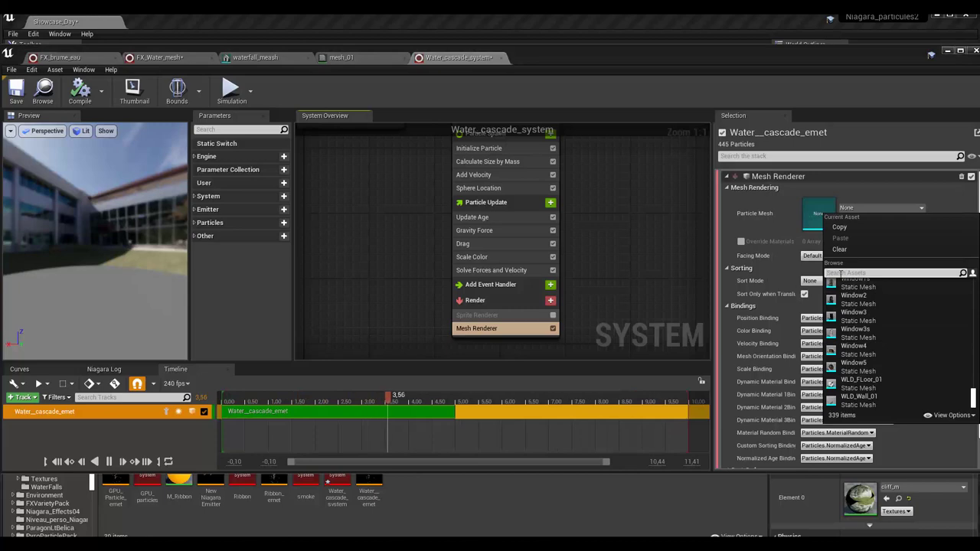
text(water)
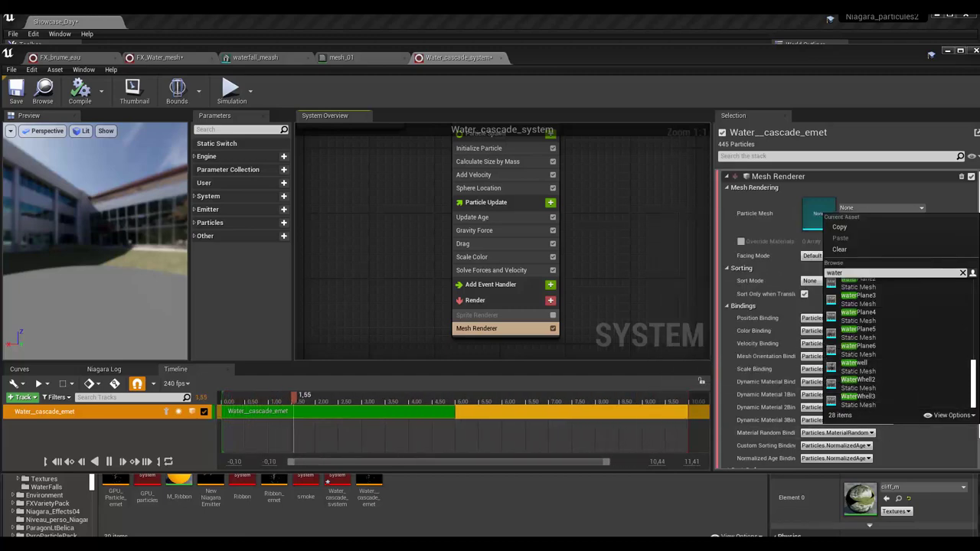
click(858, 287)
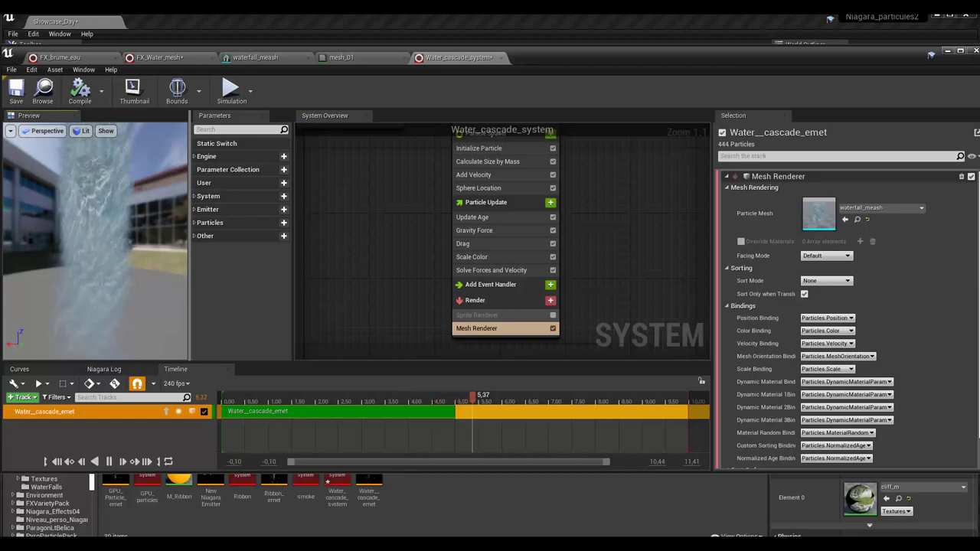
Undo Initialize Particle's ranged Mass so it returns to a constant 1.0
drag(153, 190, 123, 191)
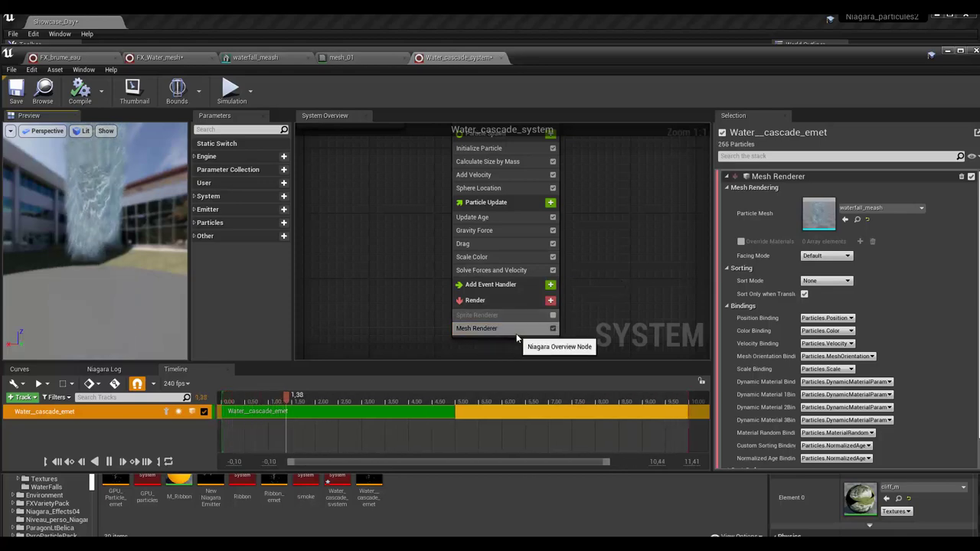
right_drag(608, 234, 608, 369)
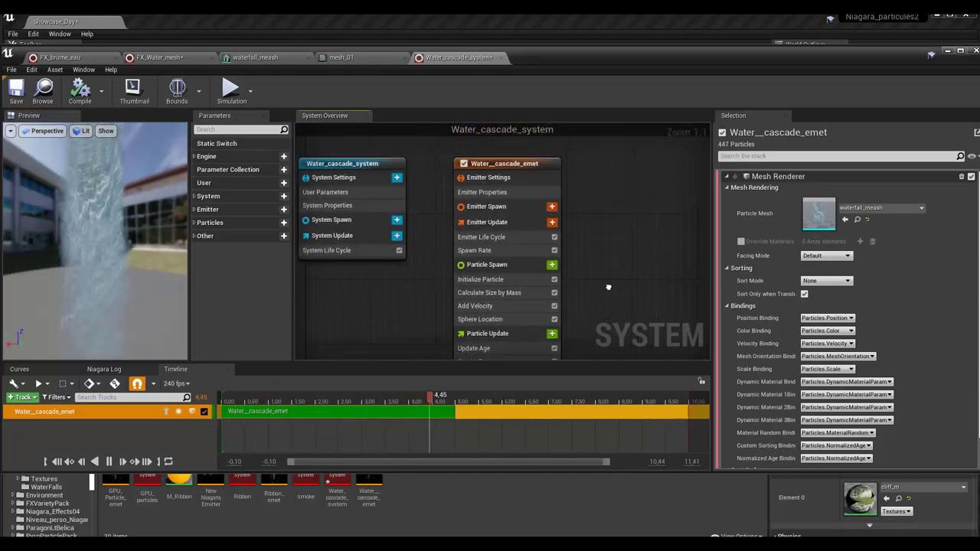
click(490, 288)
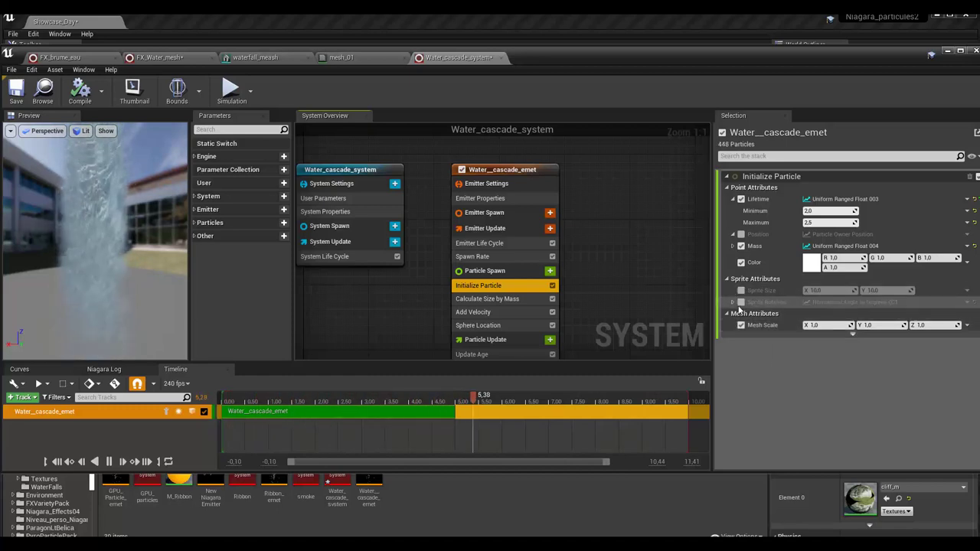
key(ctrl+z)
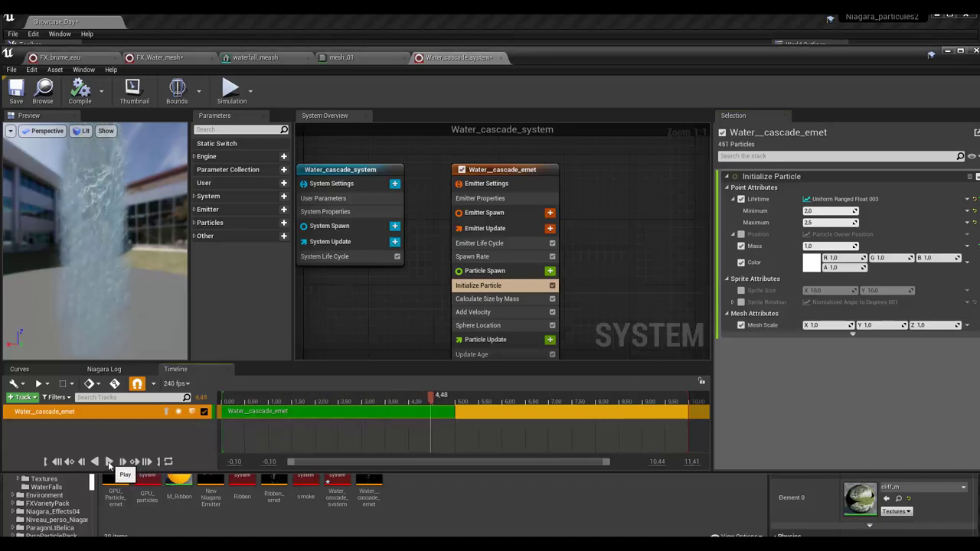
Make Initialize Particle's Mesh Scale a Uniform Ranged Vector, 0.5 minimum to 1.0 maximum per axis
click(109, 462)
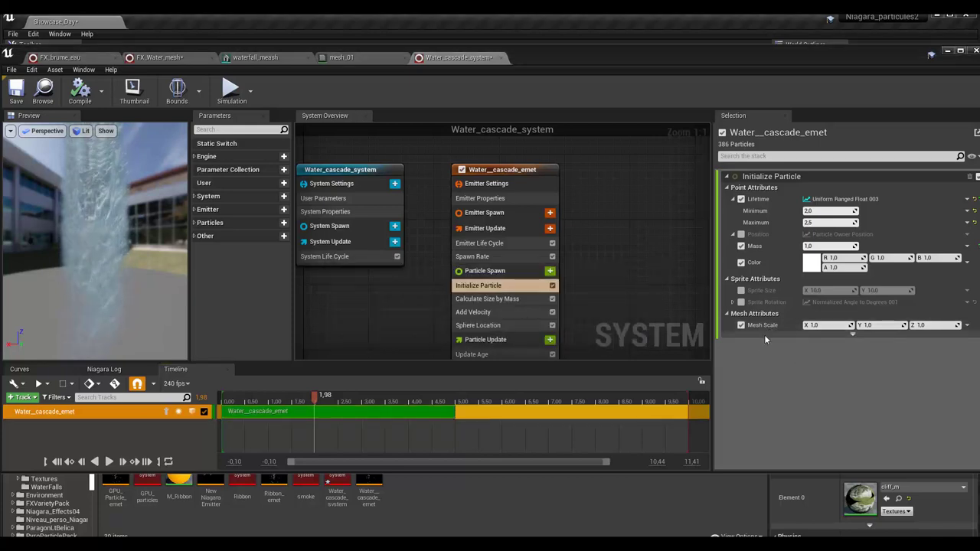
click(968, 327)
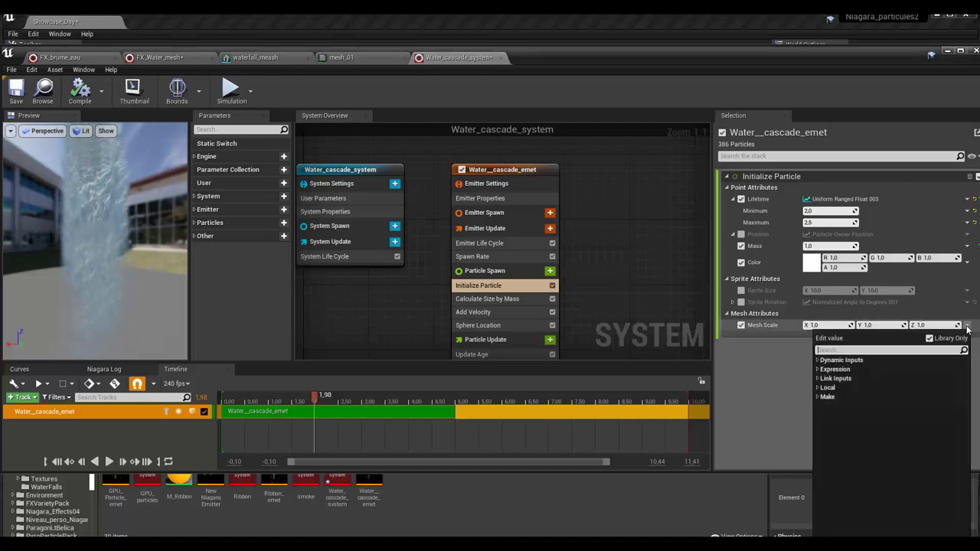
click(818, 360)
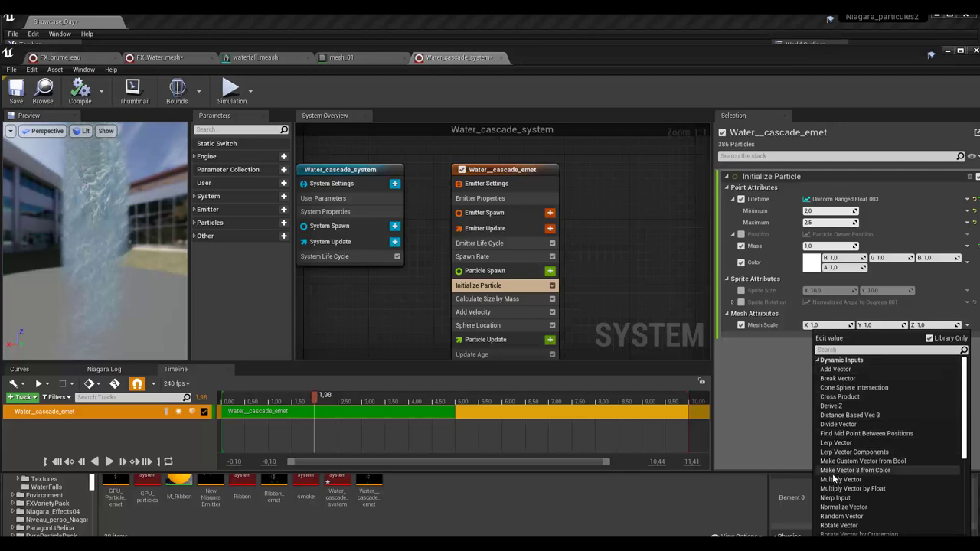
scroll(834, 474, down, 4)
scroll(833, 479, down, 2)
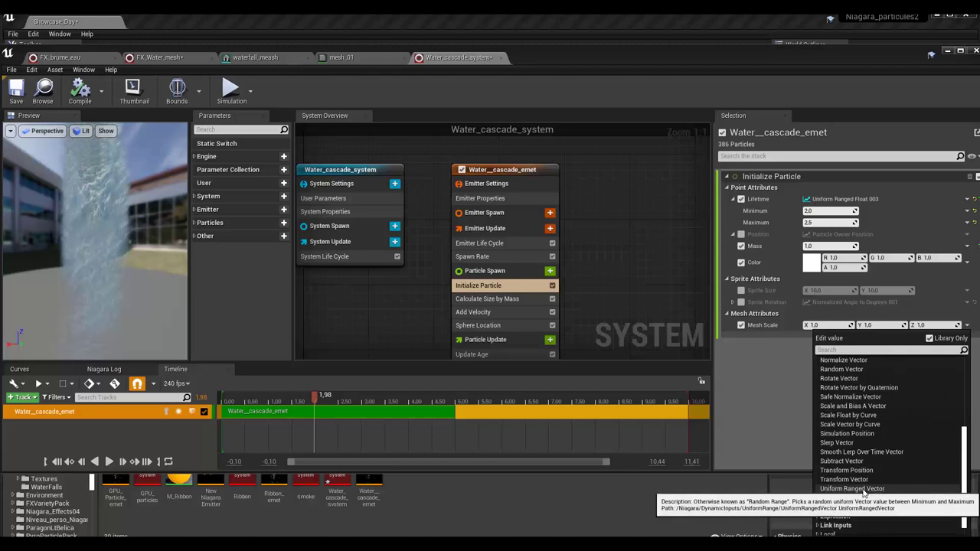
click(863, 490)
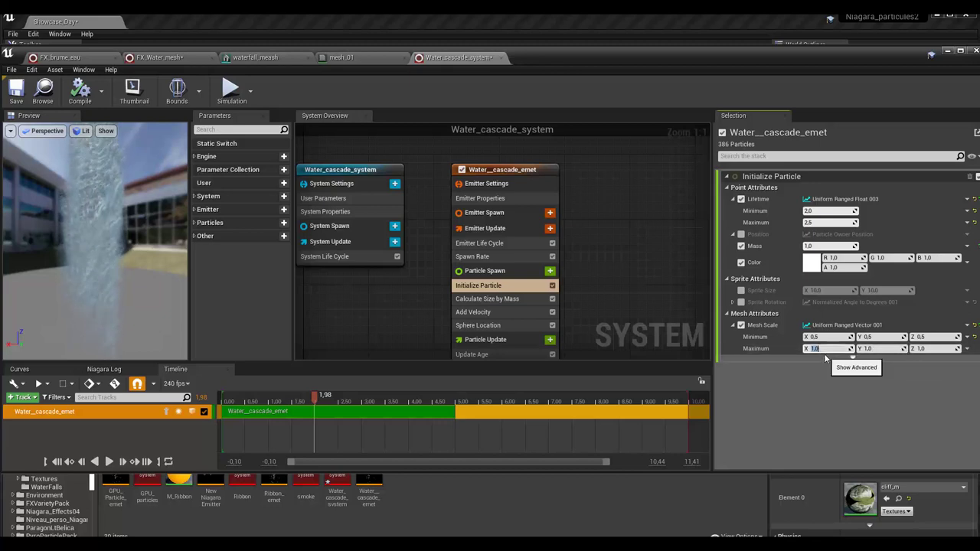
click(823, 353)
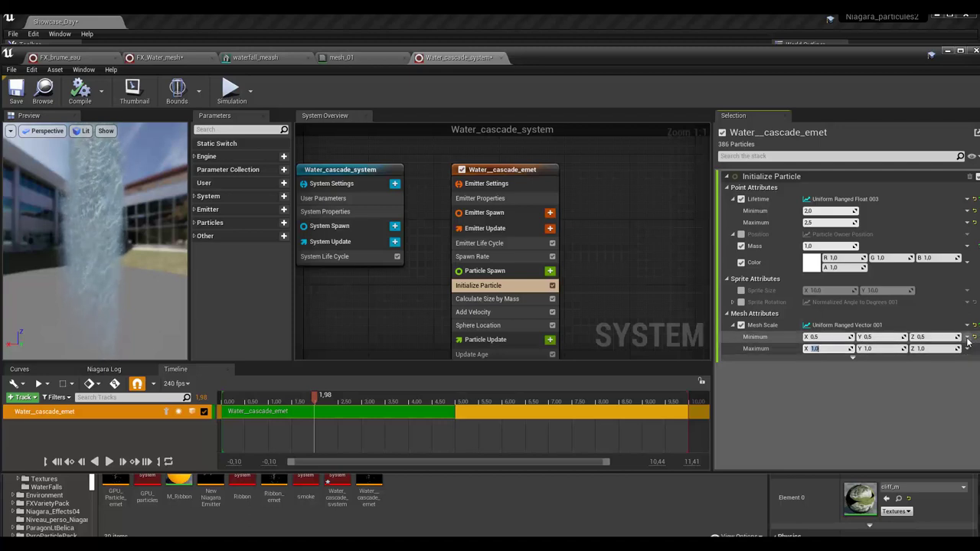
click(966, 329)
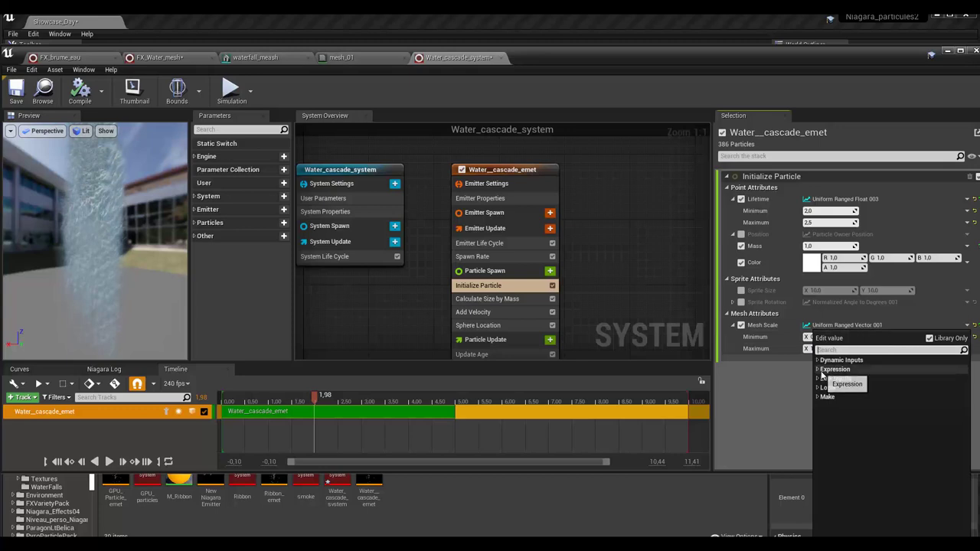
click(818, 369)
click(818, 361)
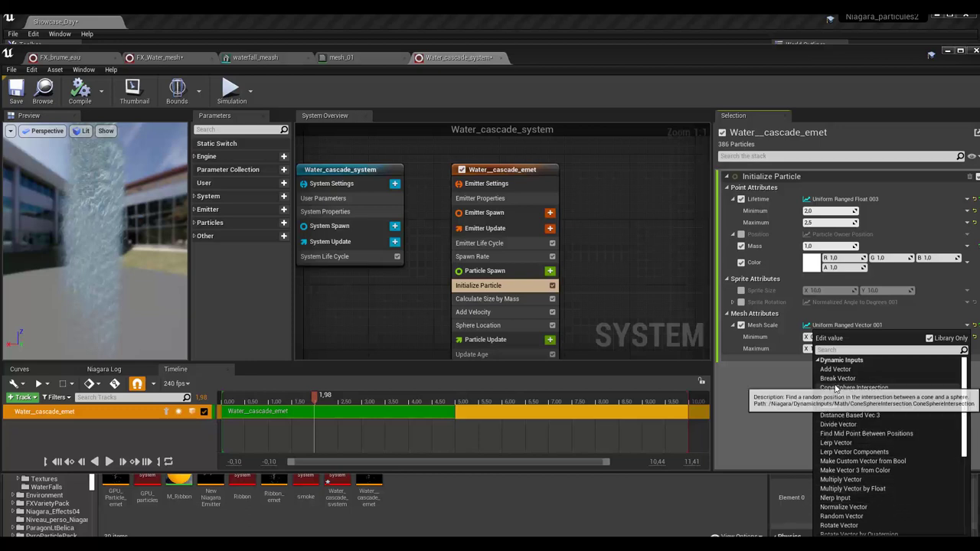
click(766, 416)
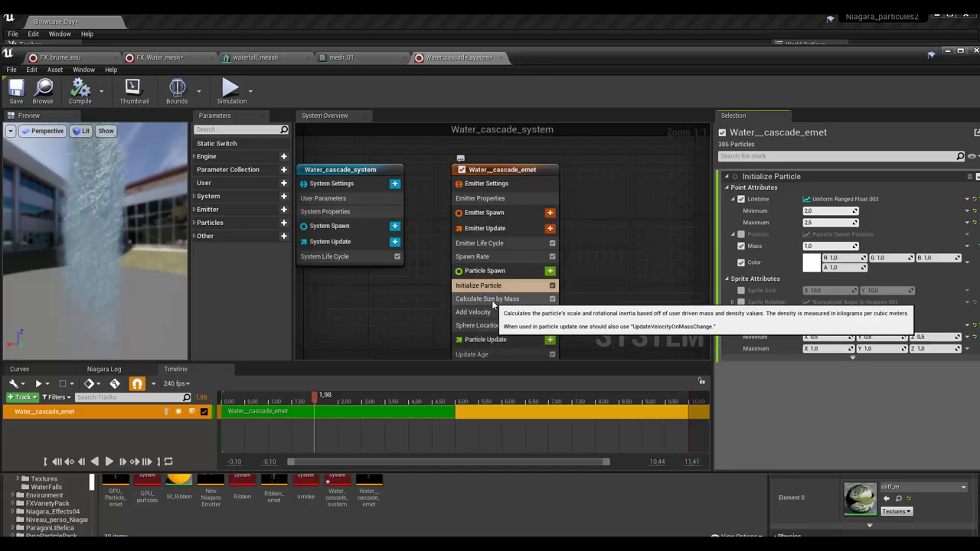
Check Calculate Size by Mass, then display Add Velocity's range (-75,-75,475 to 75,75,850)
click(484, 299)
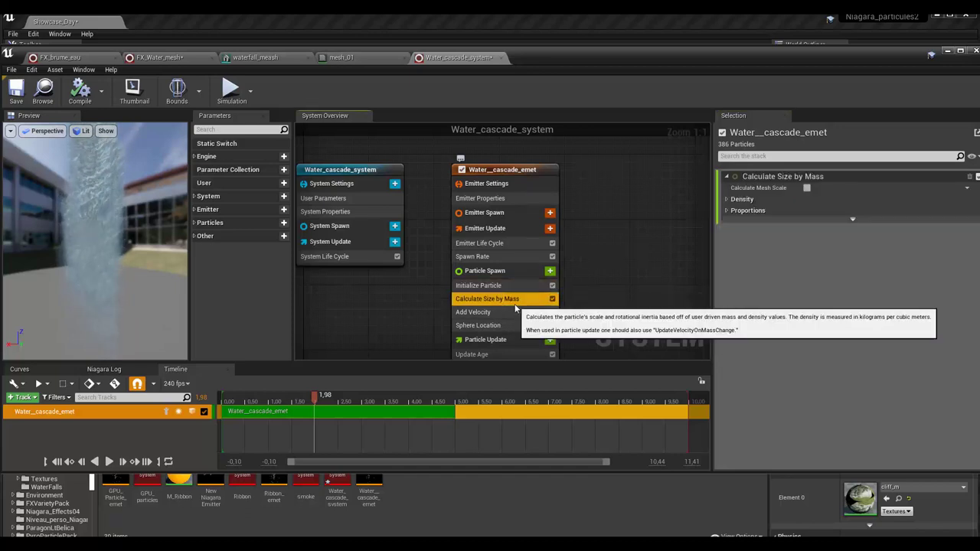
click(509, 313)
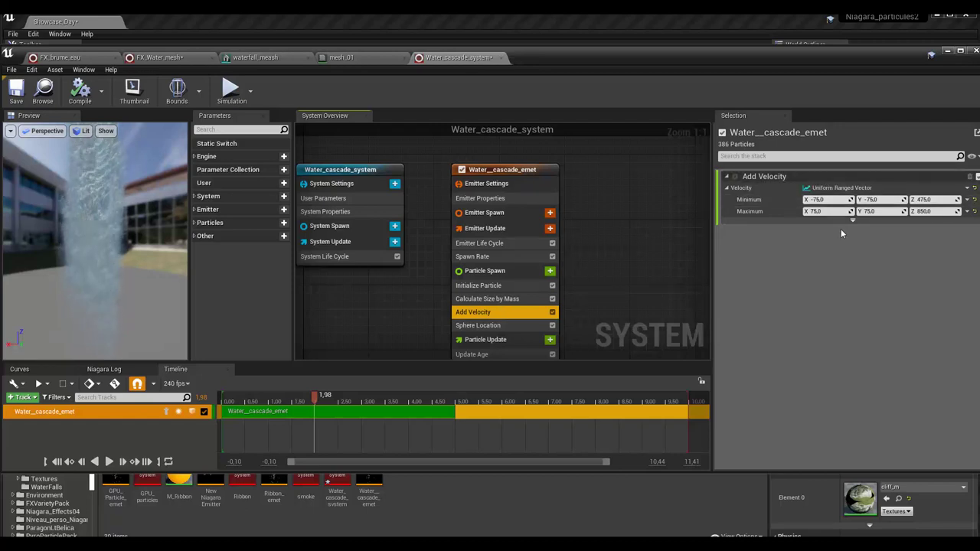
click(840, 228)
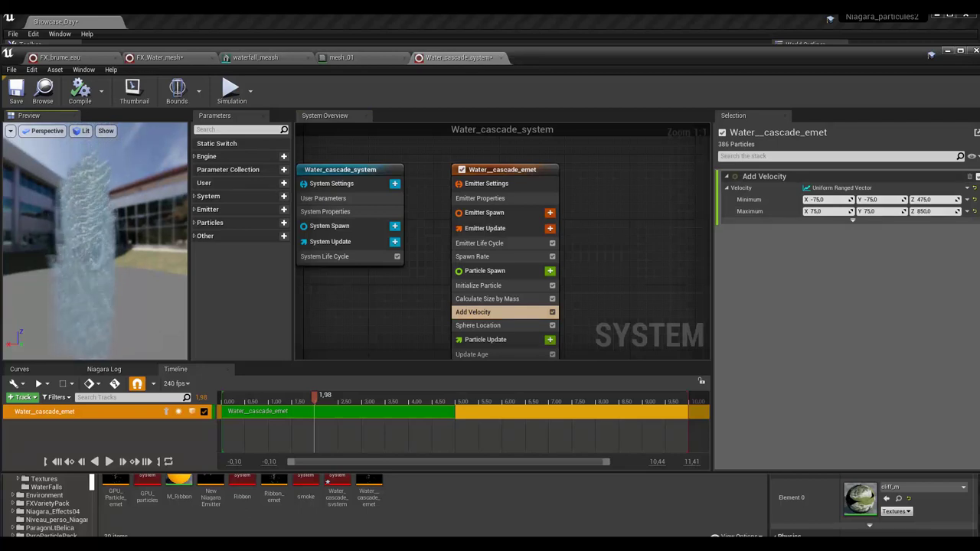
mouse_move(95, 229)
mouse_down()
mouse_move(153, 222)
mouse_move(161, 199)
mouse_up()
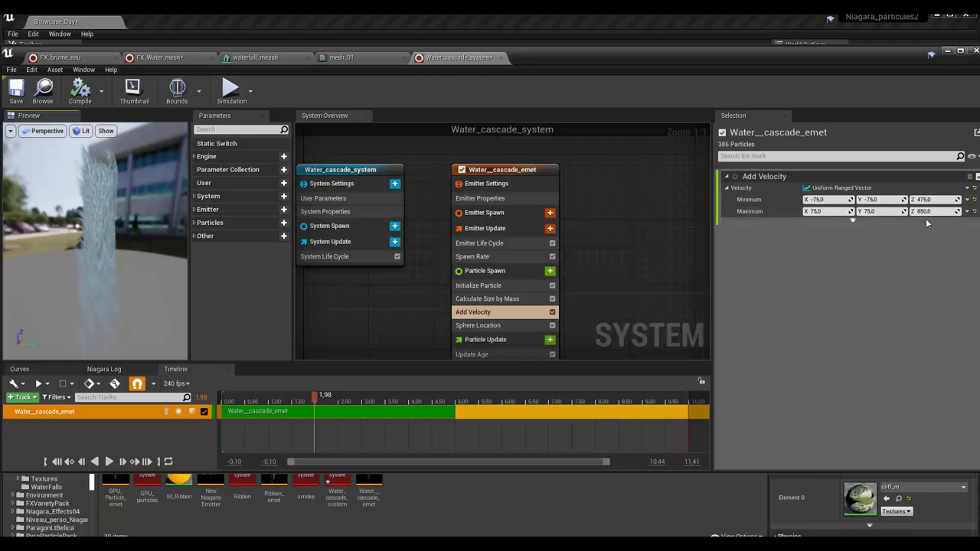
Set Add Velocity's Minimum Z velocity to -5
click(924, 211)
text(850)
key(Return)
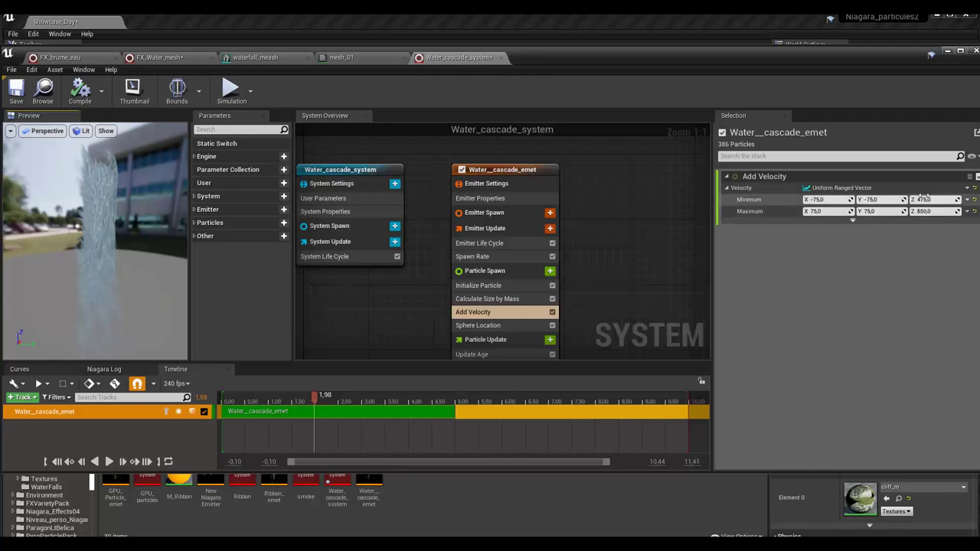
click(925, 200)
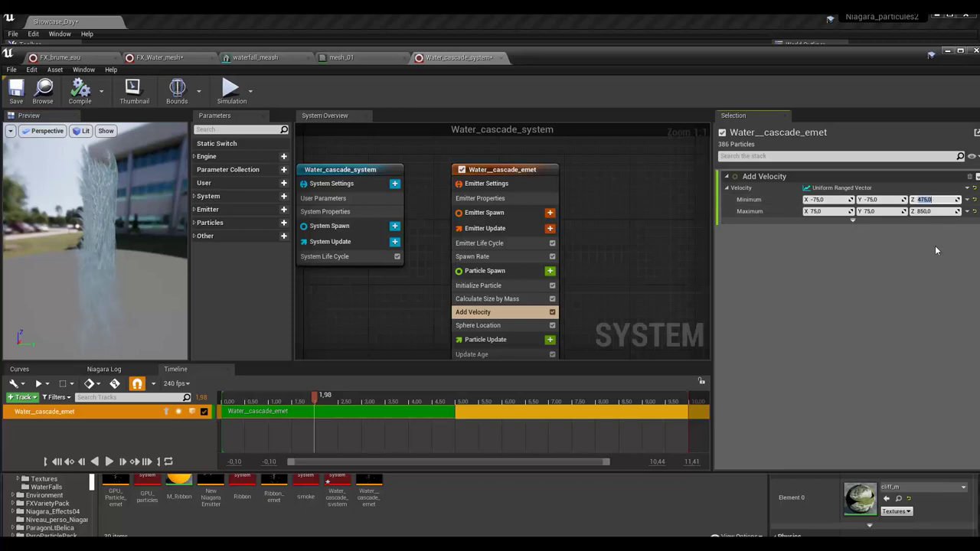
text(100)
key(Return)
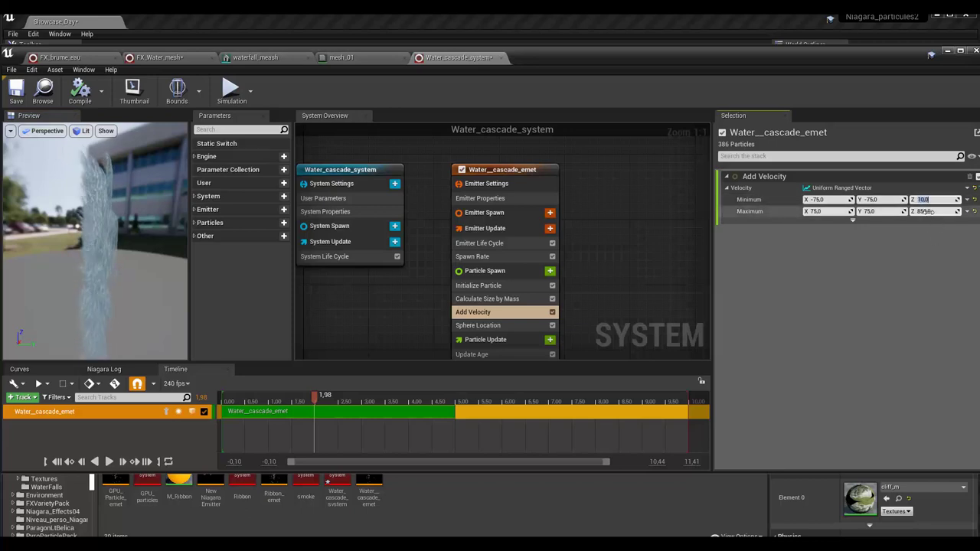
click(927, 211)
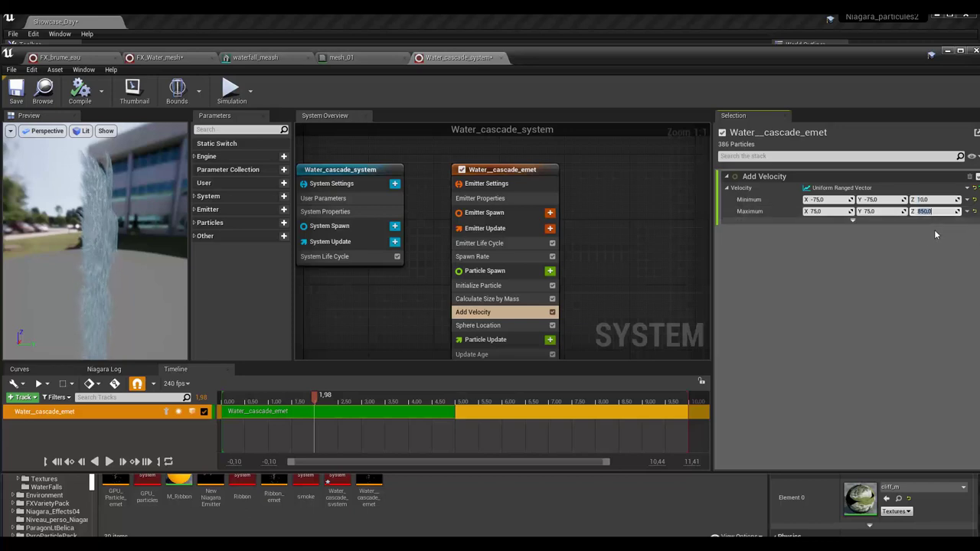
click(923, 199)
text(5)
key(Return)
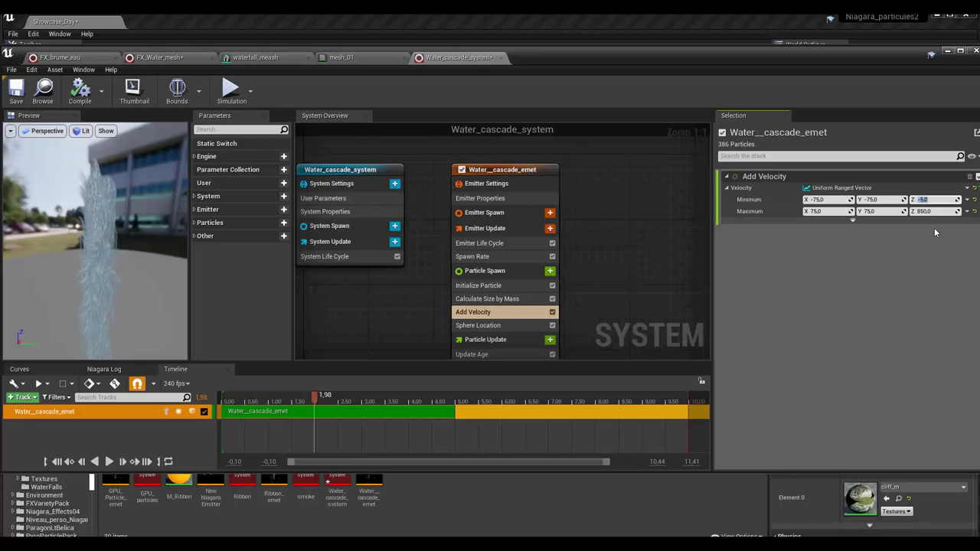
Set Add Velocity's Maximum Z velocity to 10 and orbit the preview to check the lower column
click(924, 212)
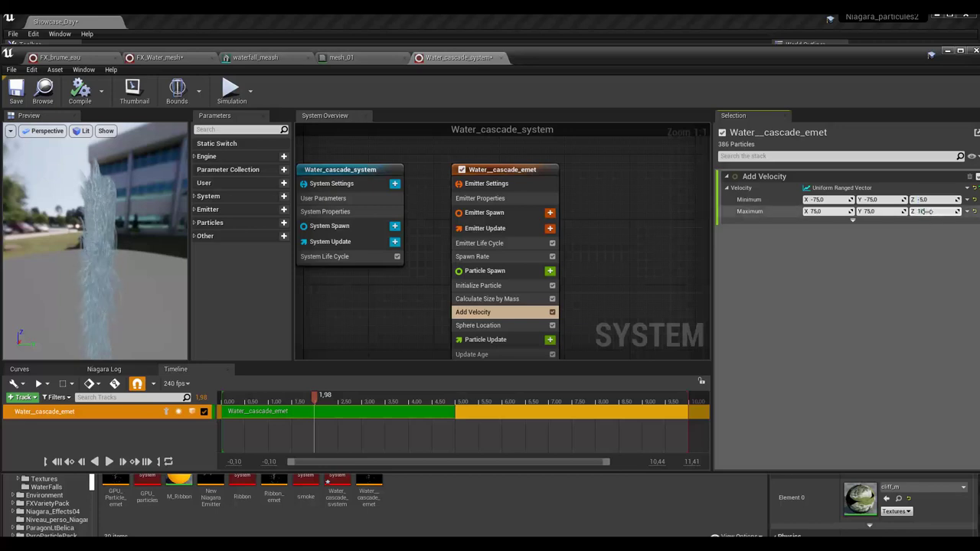
text(10)
key(Return)
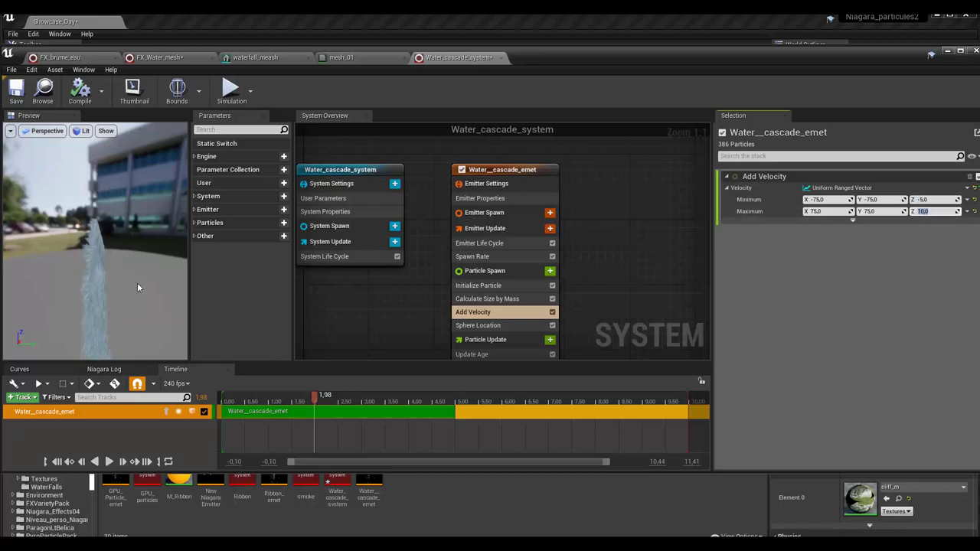
drag(138, 288, 107, 284)
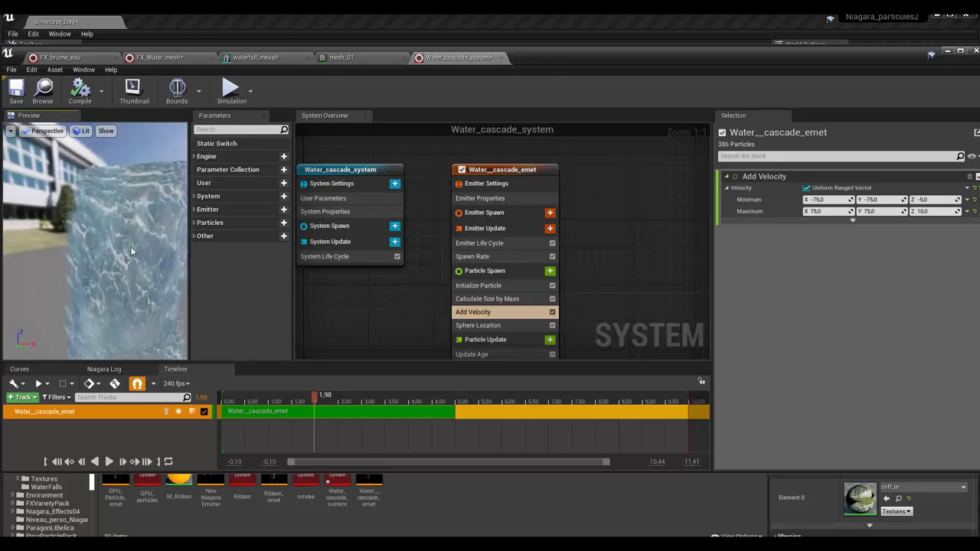
drag(131, 251, 168, 253)
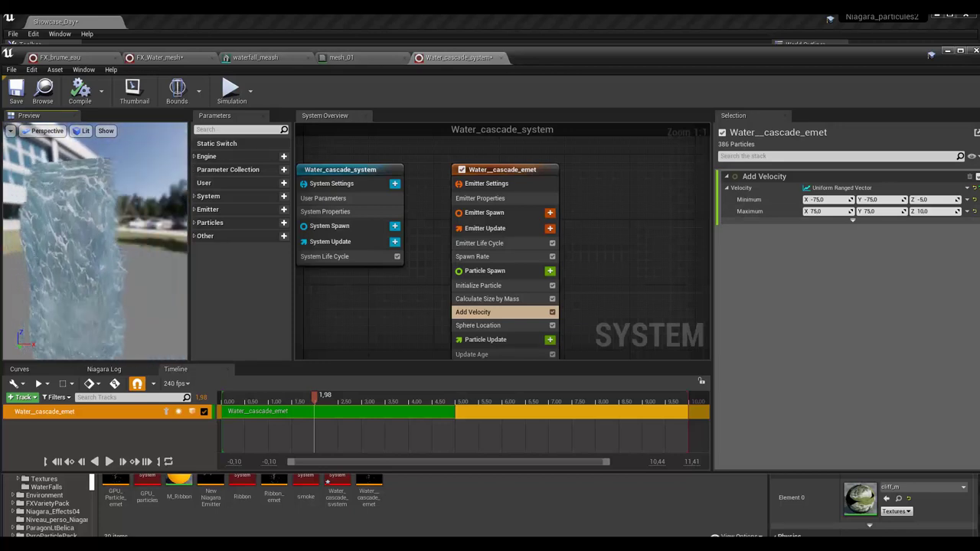
drag(115, 237, 84, 244)
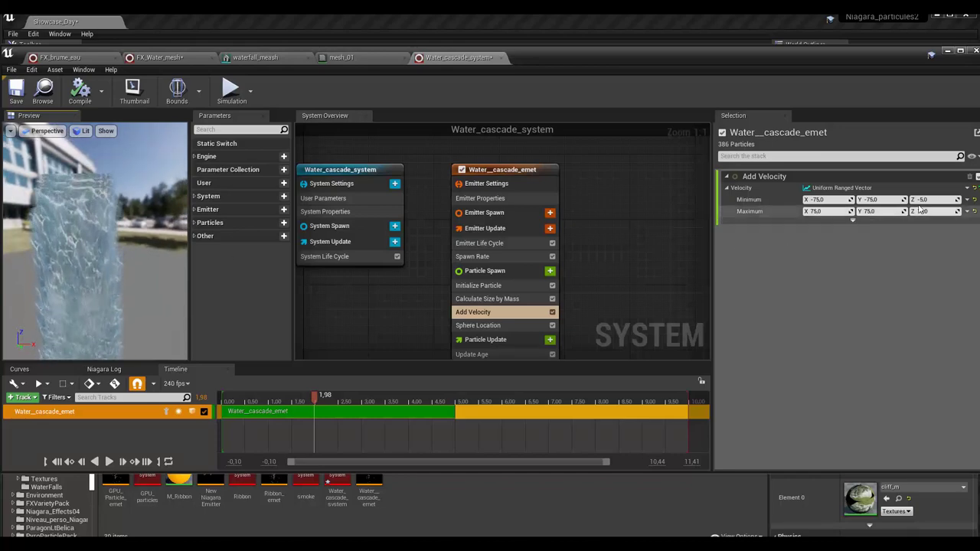
drag(921, 211, 919, 214)
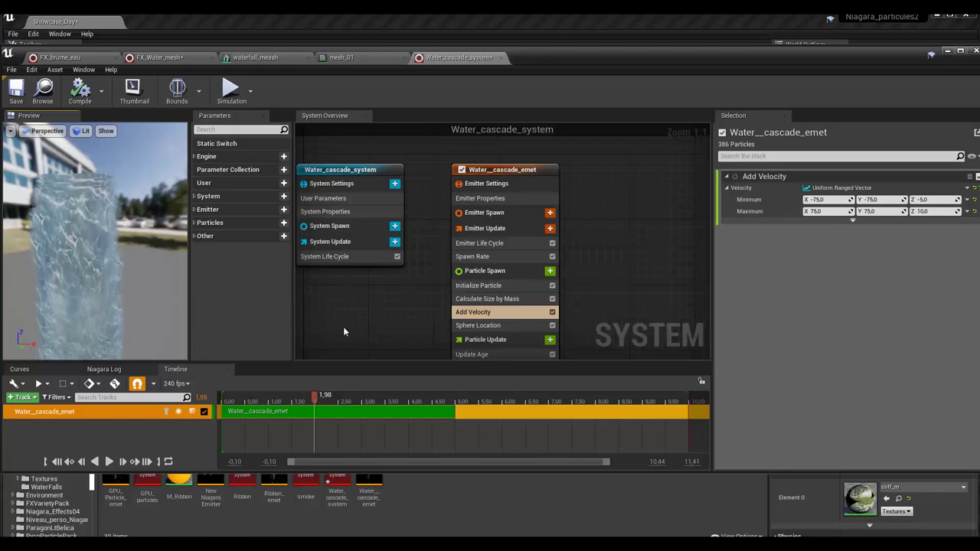
Reveal Sphere Location's advanced options (radius 8.0) and list modules addable to Particle Spawn
click(489, 327)
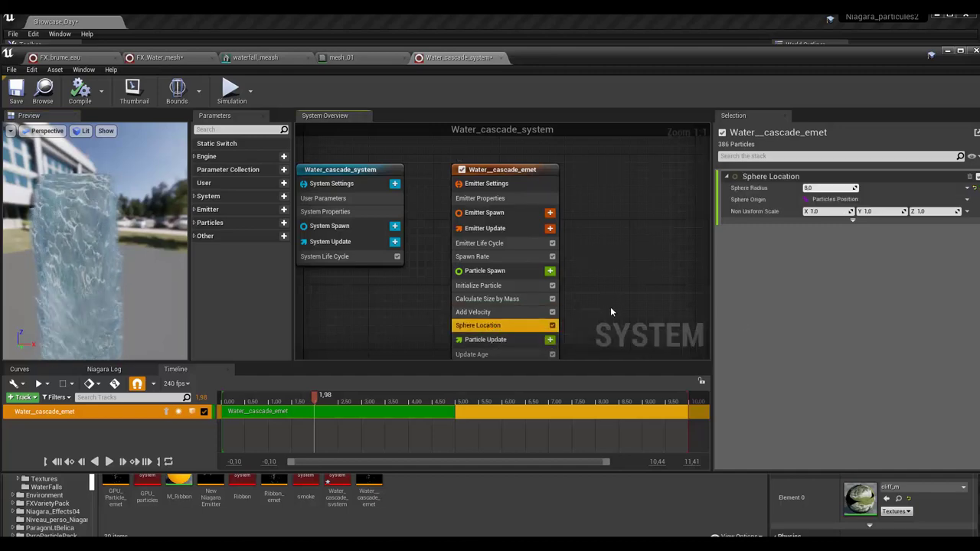
right_drag(609, 309, 597, 273)
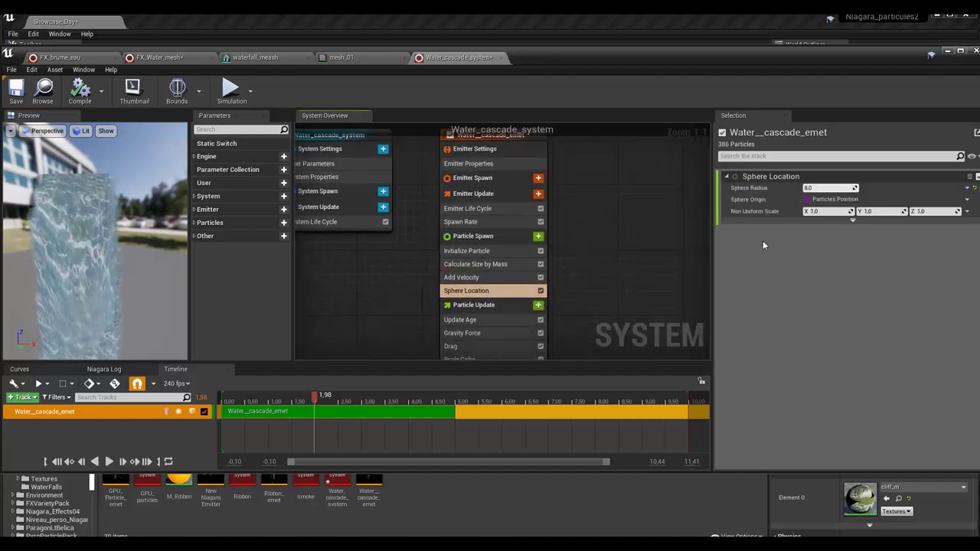
click(851, 222)
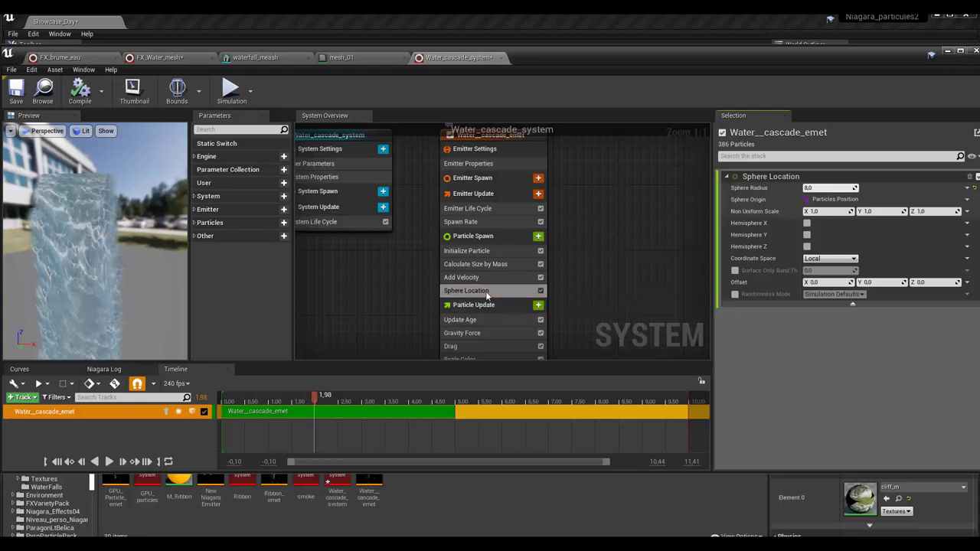
click(538, 237)
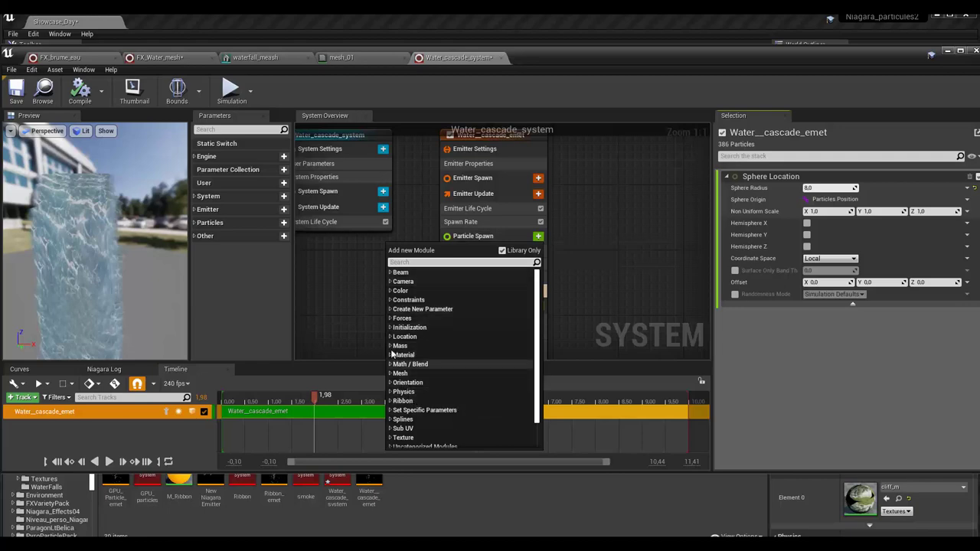
Browse the Location module category, then close the module list without adding anything
click(390, 338)
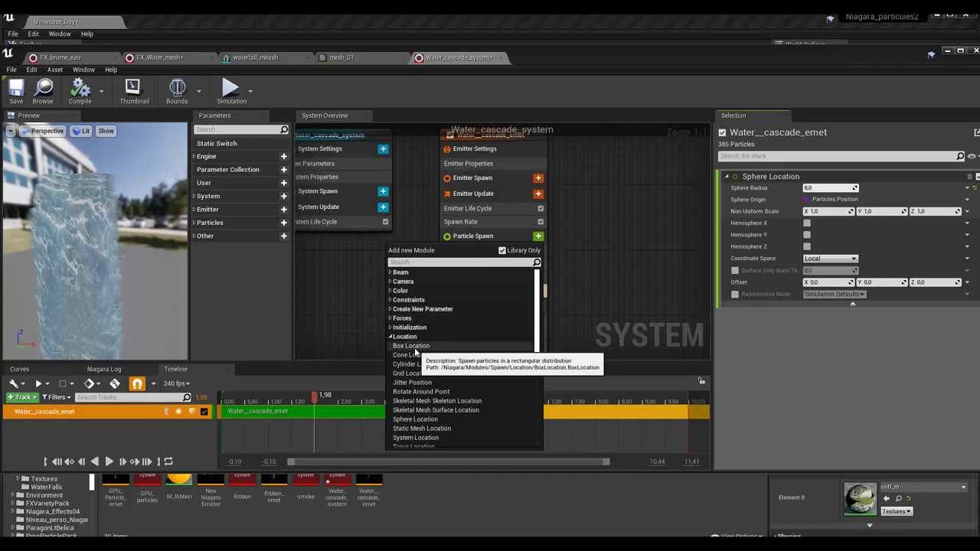
click(591, 273)
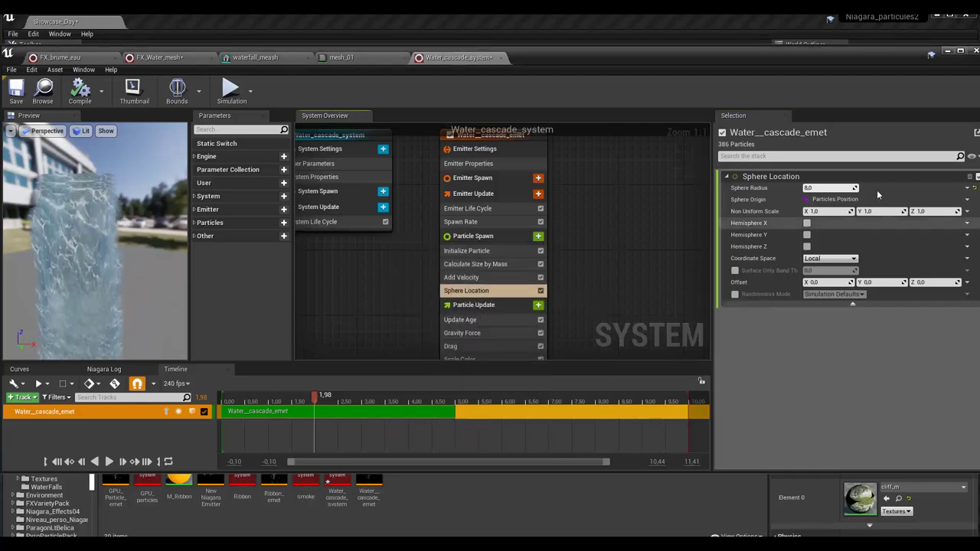
Set the Sphere Location radius to 20 and the non-uniform scale Z to 0.1
click(820, 188)
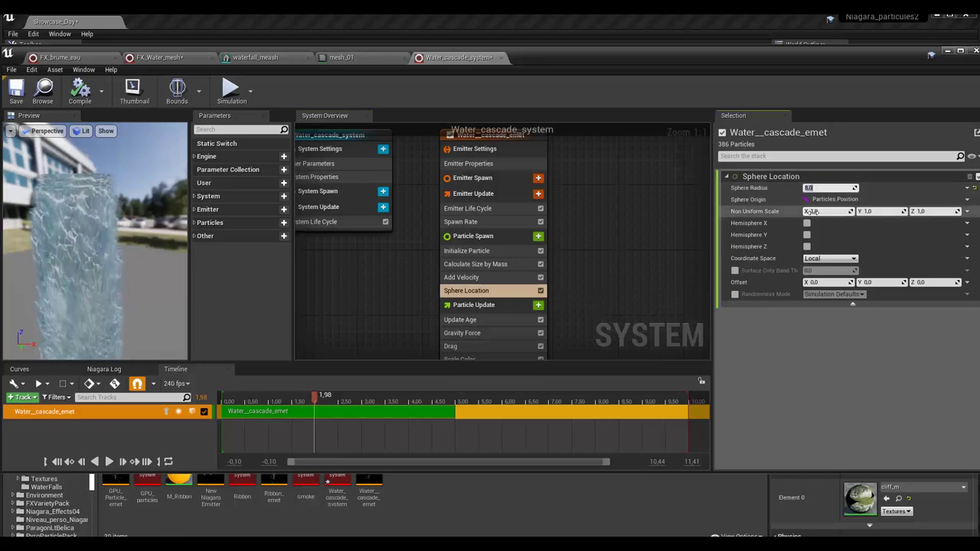
text(20)
key(Return)
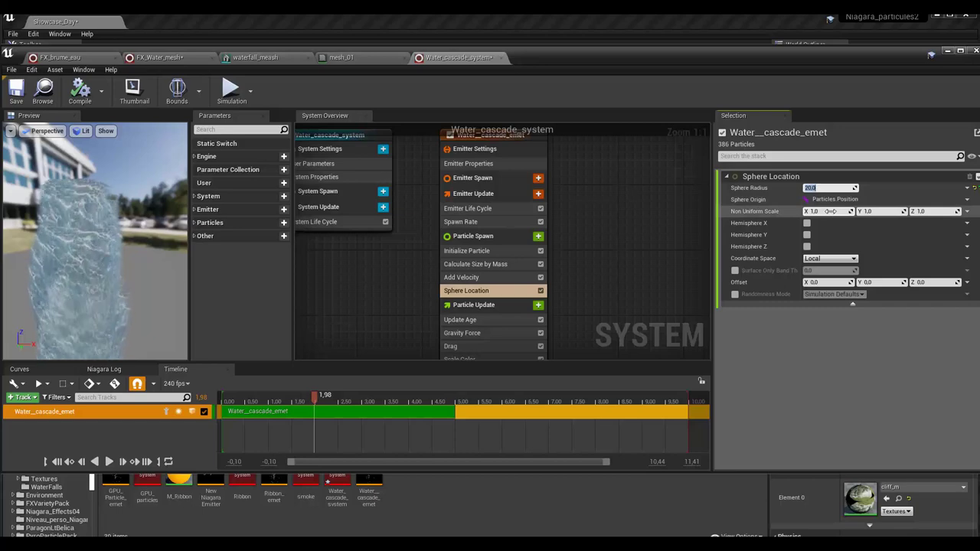
click(934, 211)
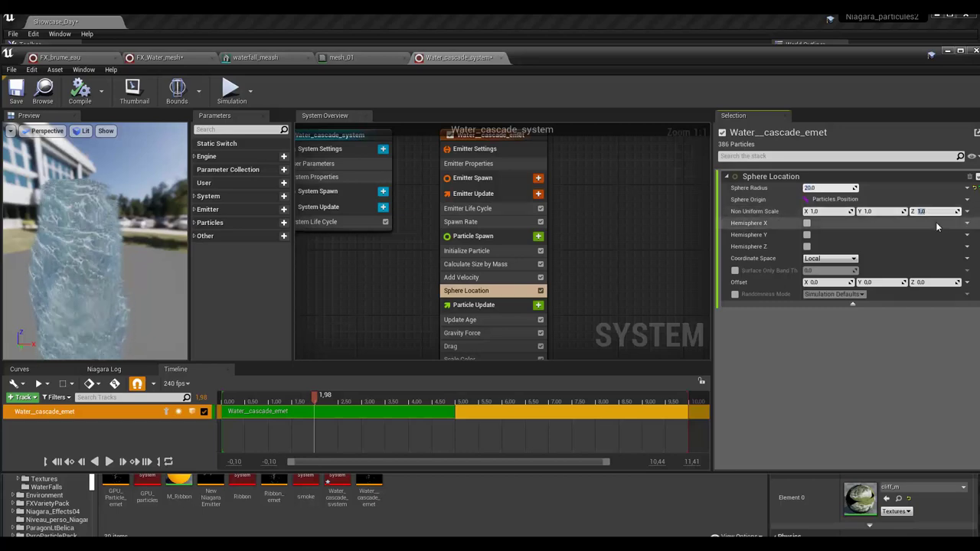
text(0.1)
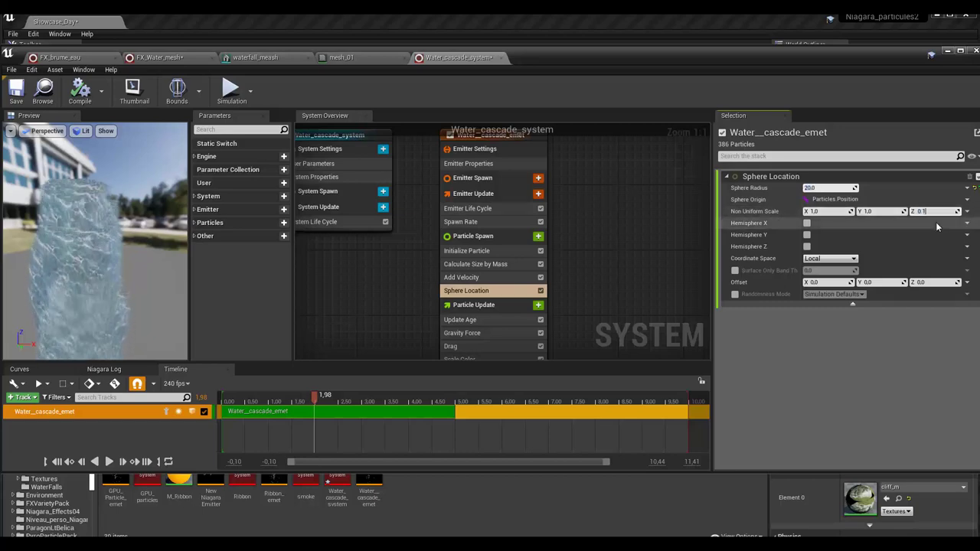
key(Return)
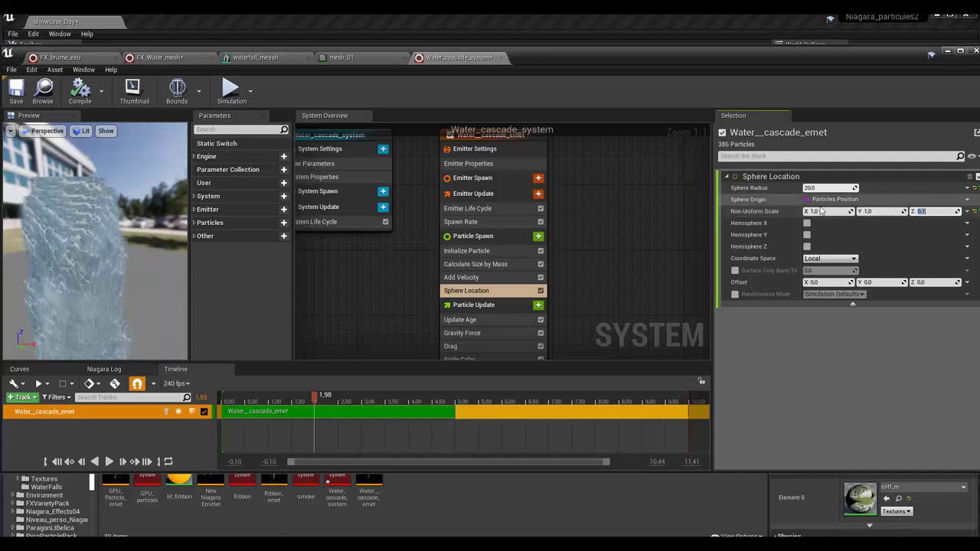
Set the non-uniform scale Y to 4 and orbit the preview to check the flattened sheet
click(873, 211)
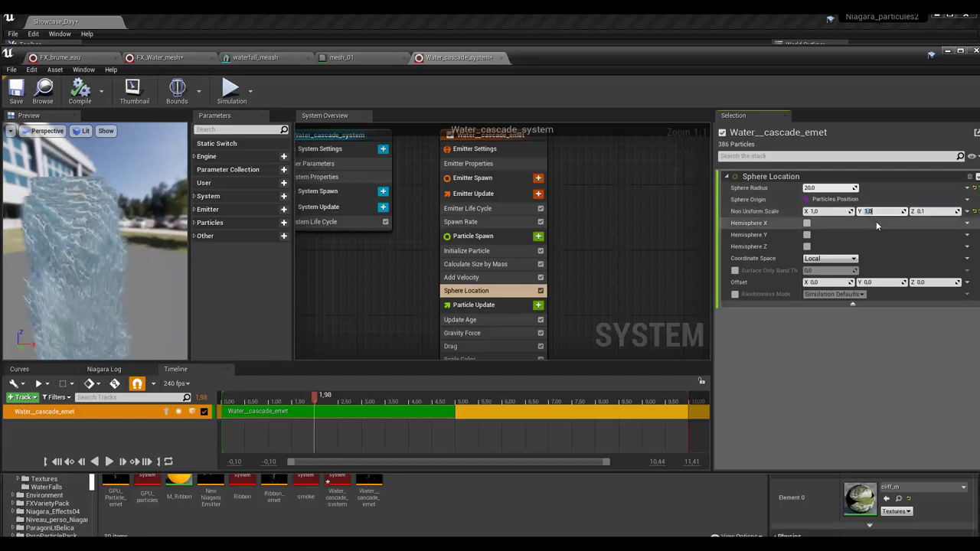
text(2)
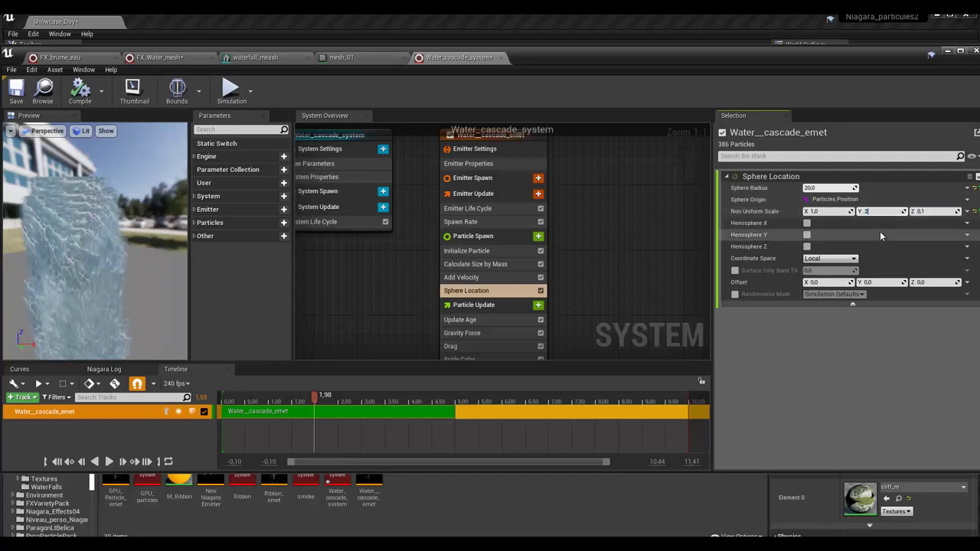
key(Return)
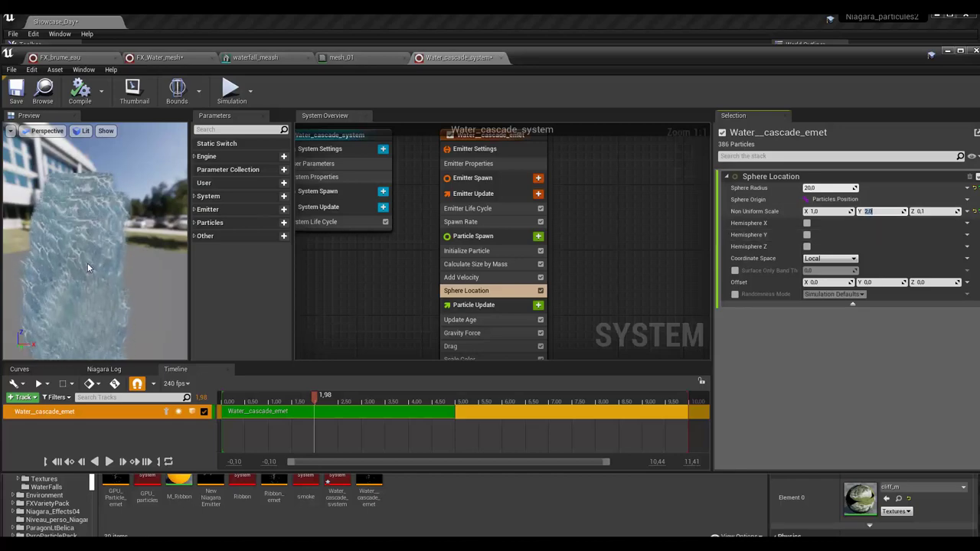
drag(88, 263, 176, 263)
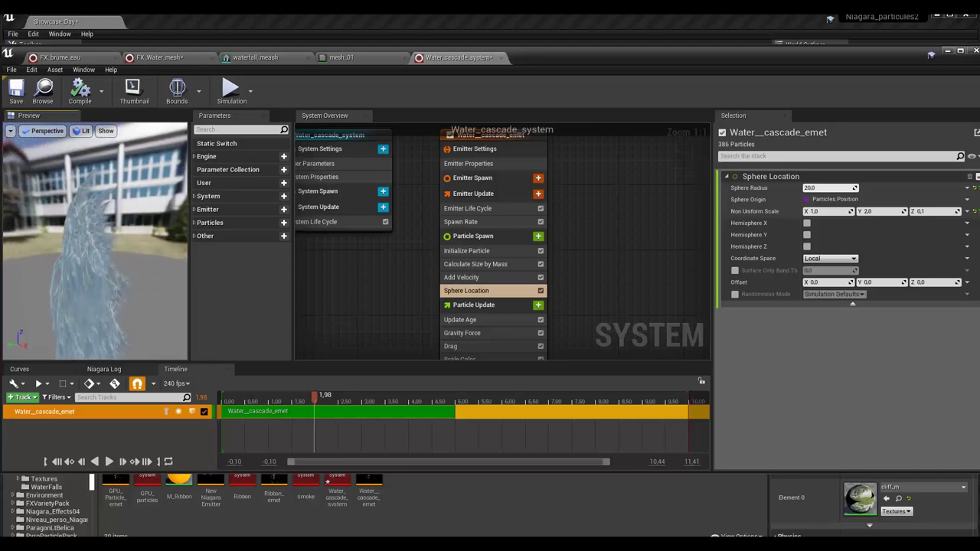
click(873, 211)
text(4)
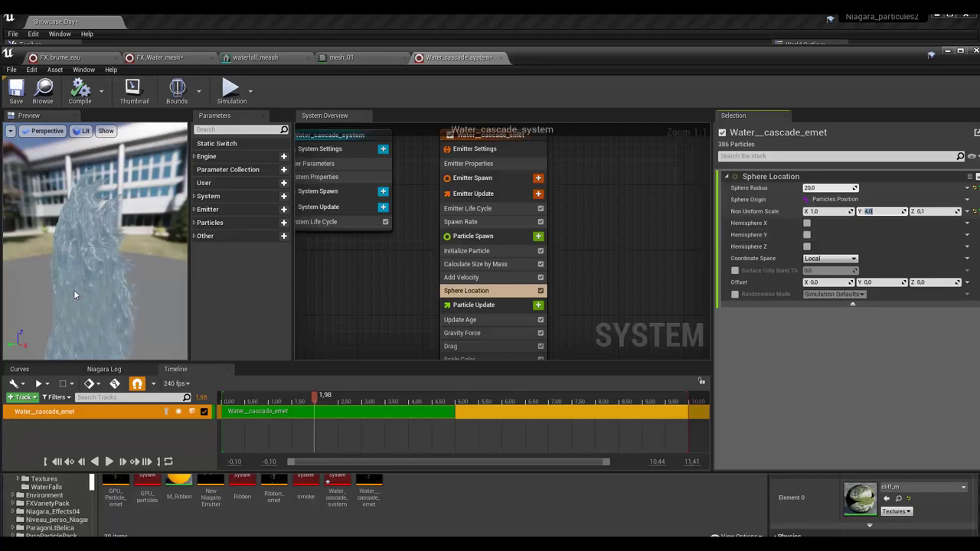
drag(74, 290, 123, 283)
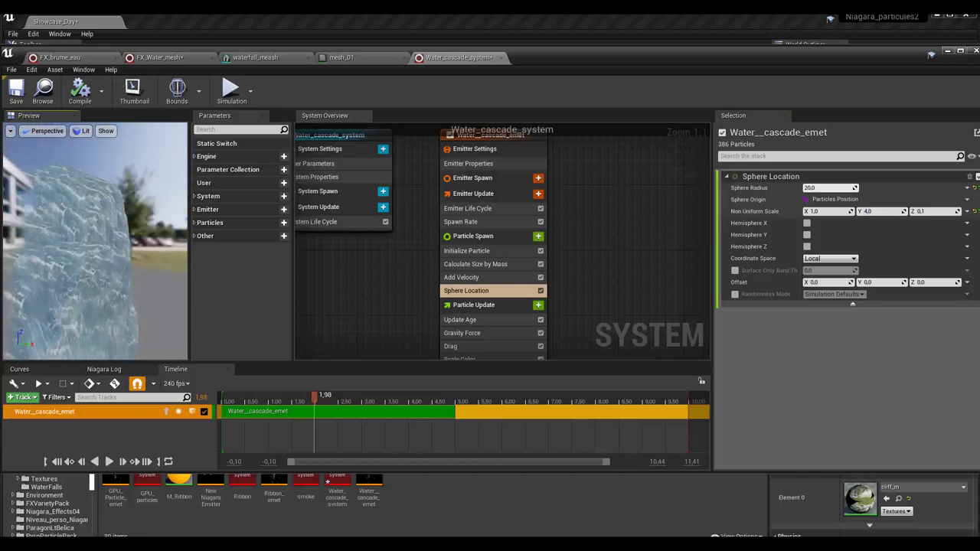
drag(122, 283, 55, 261)
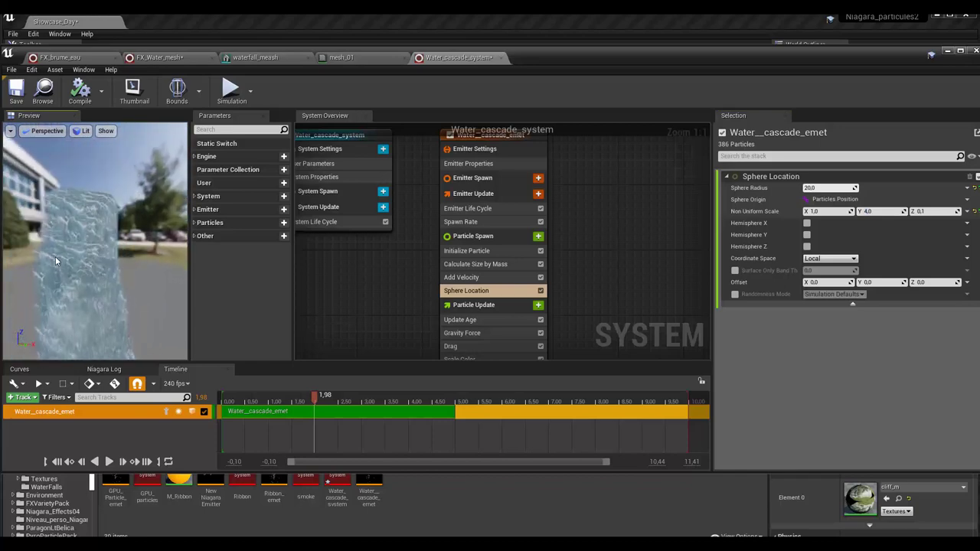
scroll(55, 261, up, 3)
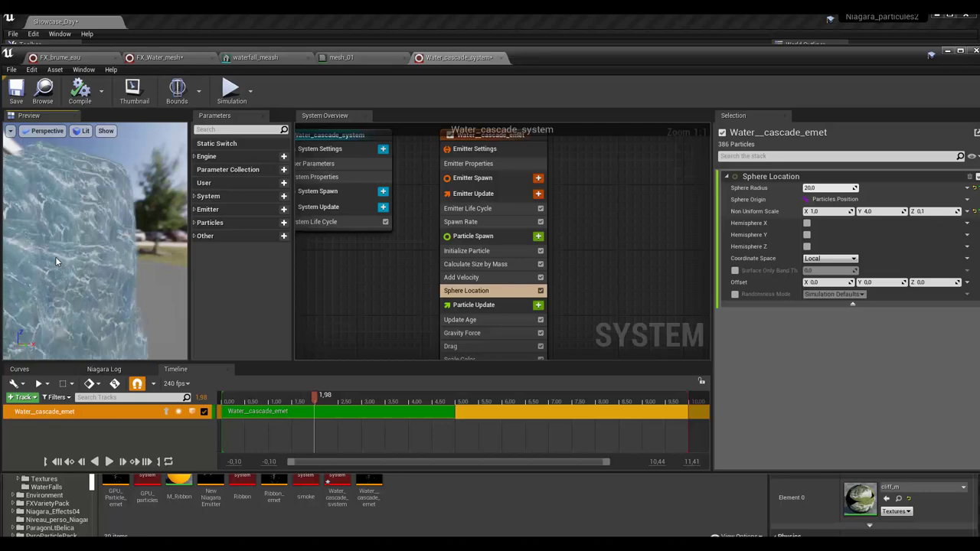
scroll(55, 256, down, 3)
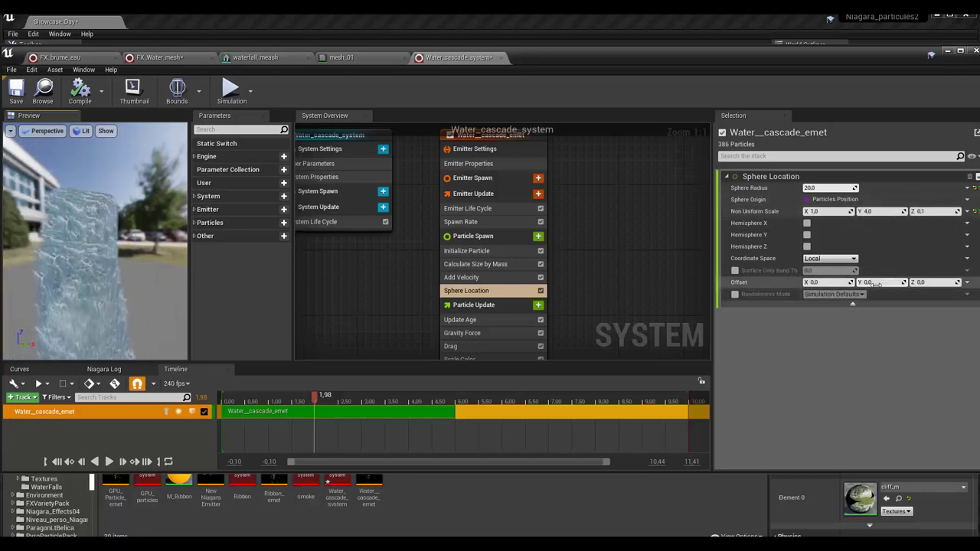
Drive the Sphere Location Offset with a Uniform Ranged Vector dynamic input
click(923, 282)
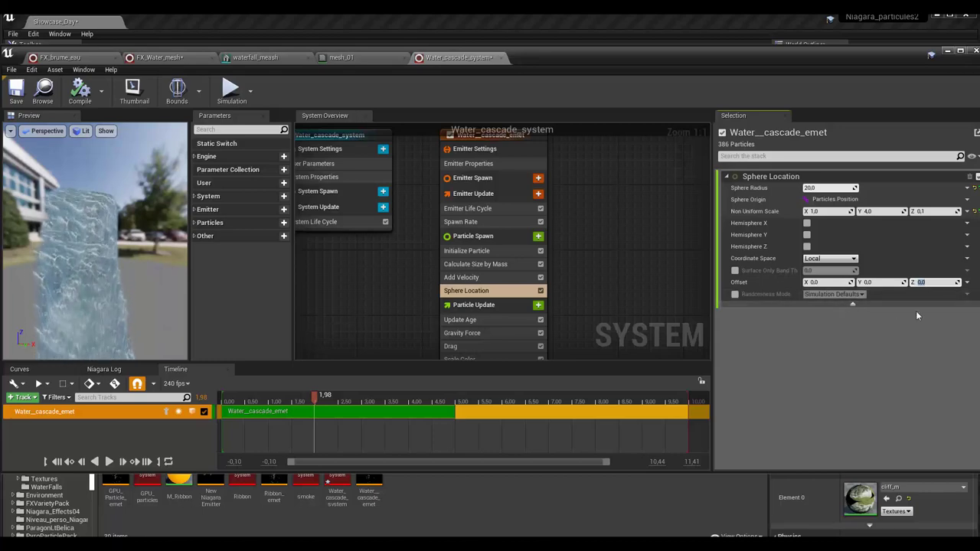
click(966, 282)
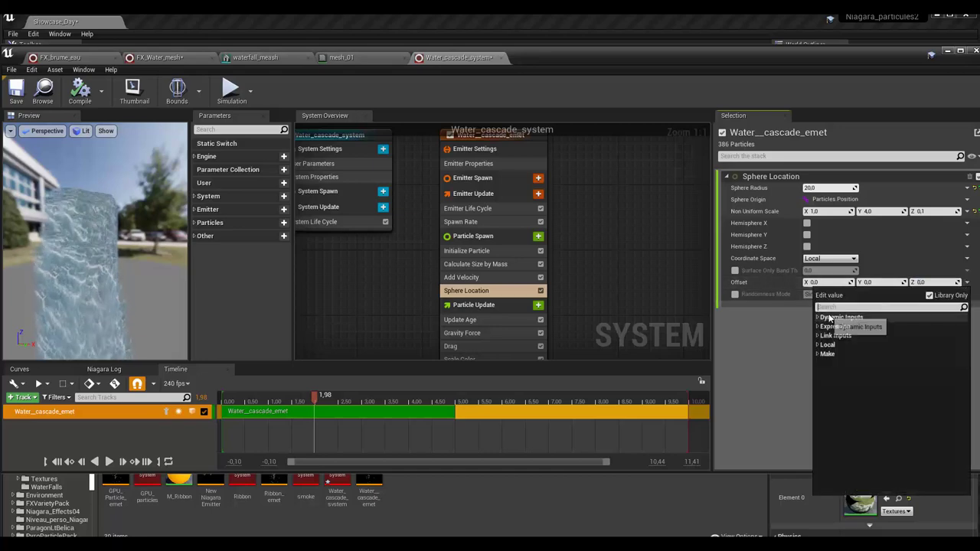
click(818, 317)
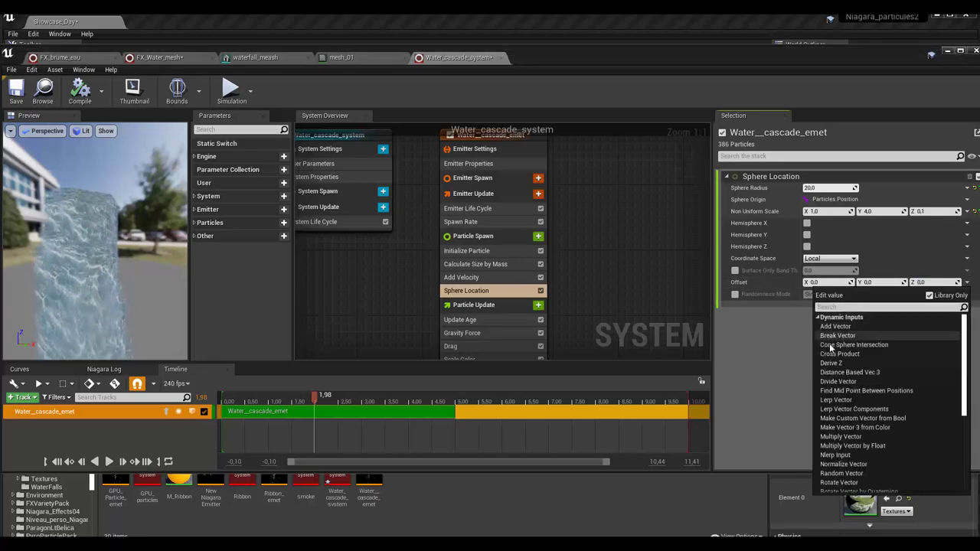
scroll(835, 458, down, 3)
scroll(842, 467, down, 3)
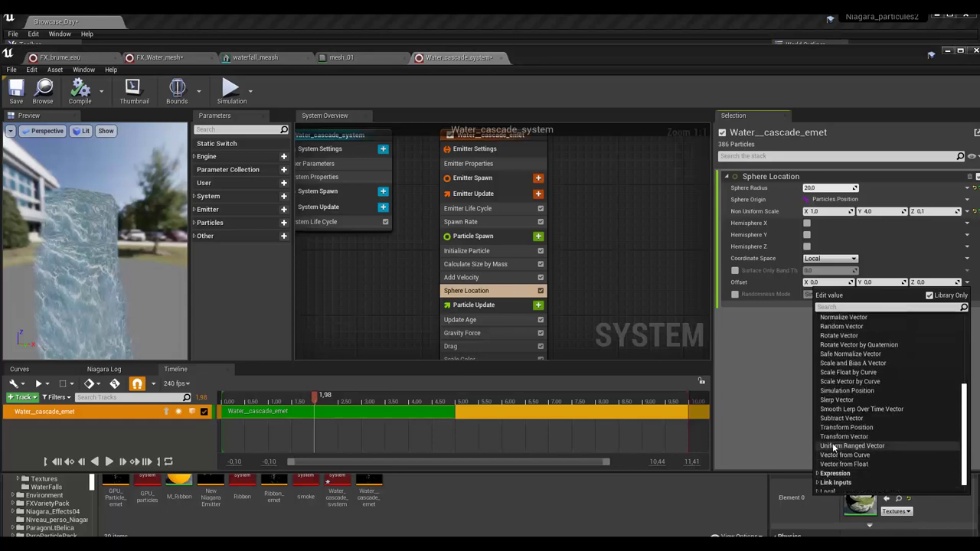
click(822, 447)
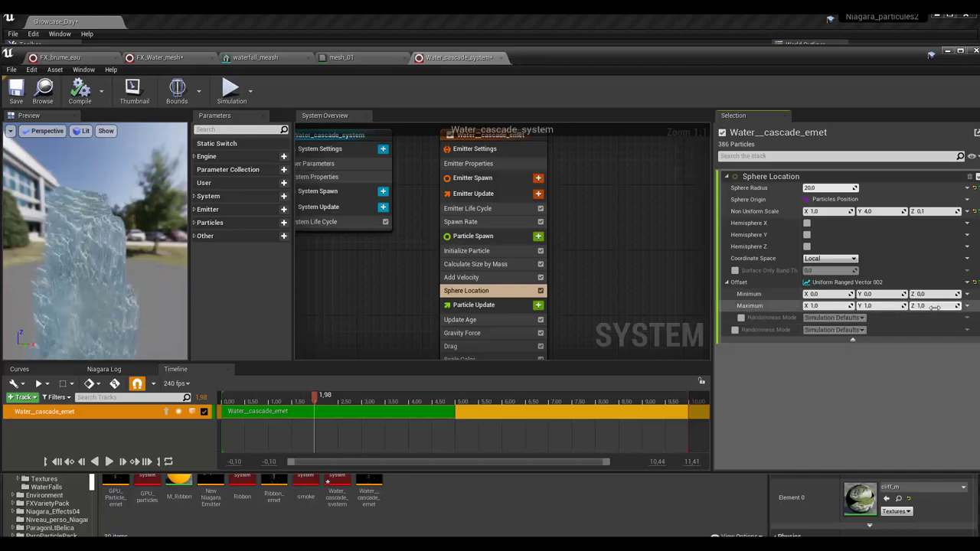
Set the ranged vector Maximum to 0, 0, 10 and orbit the preview to see the spread
click(825, 305)
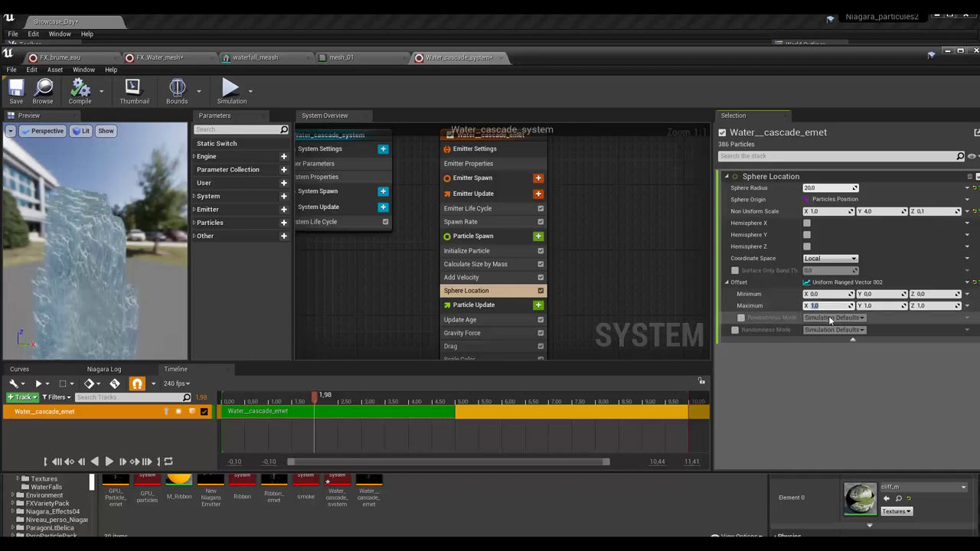
text(0)
click(880, 305)
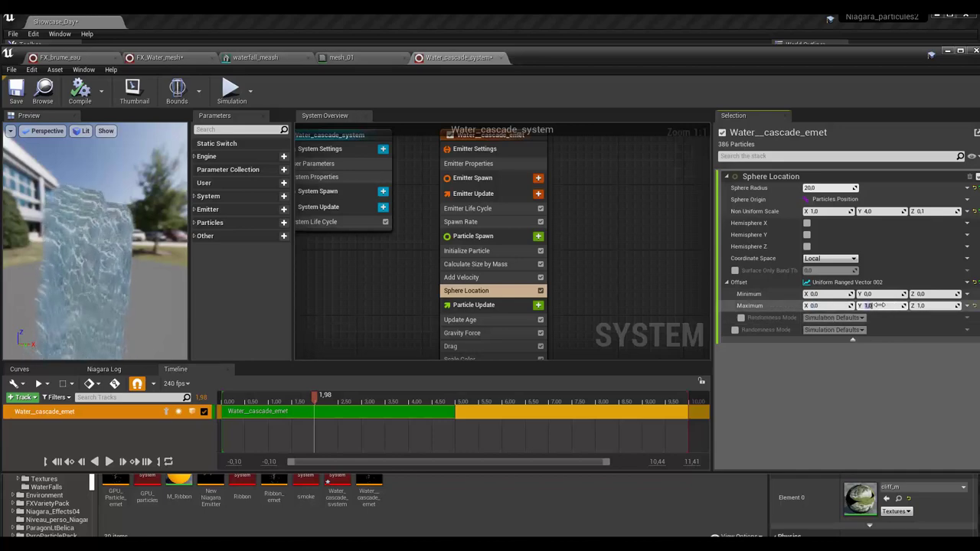
text(0)
click(933, 305)
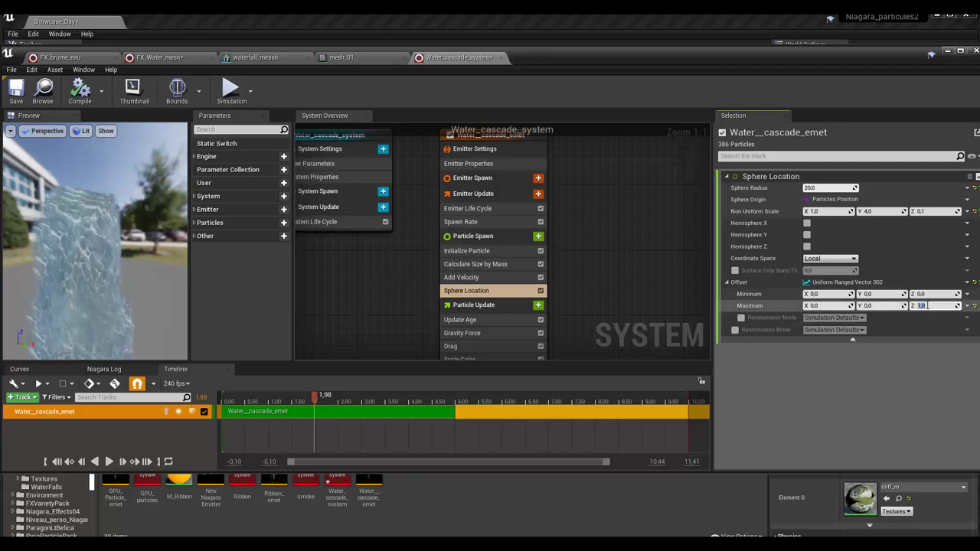
text(10)
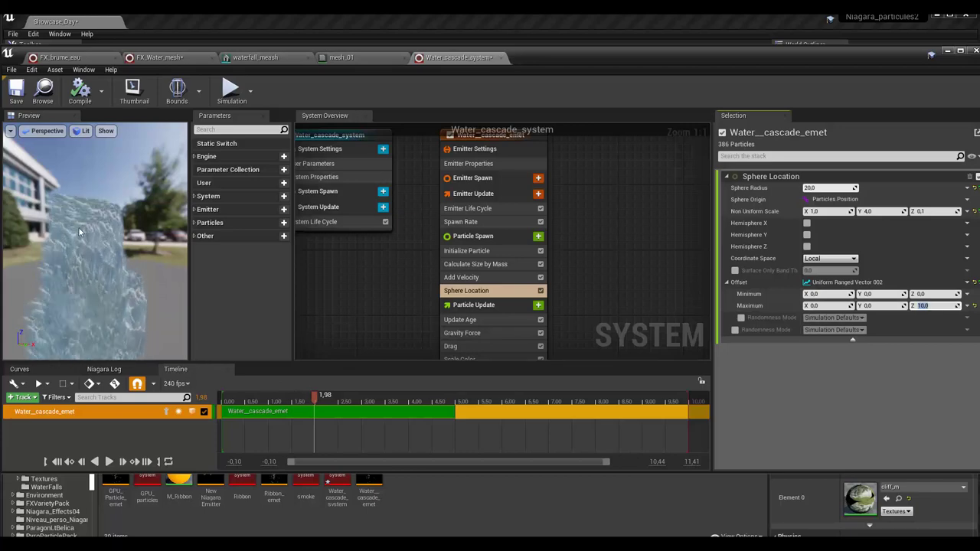
mouse_move(91, 276)
mouse_down()
mouse_move(130, 277)
mouse_move(100, 276)
mouse_move(98, 297)
mouse_up()
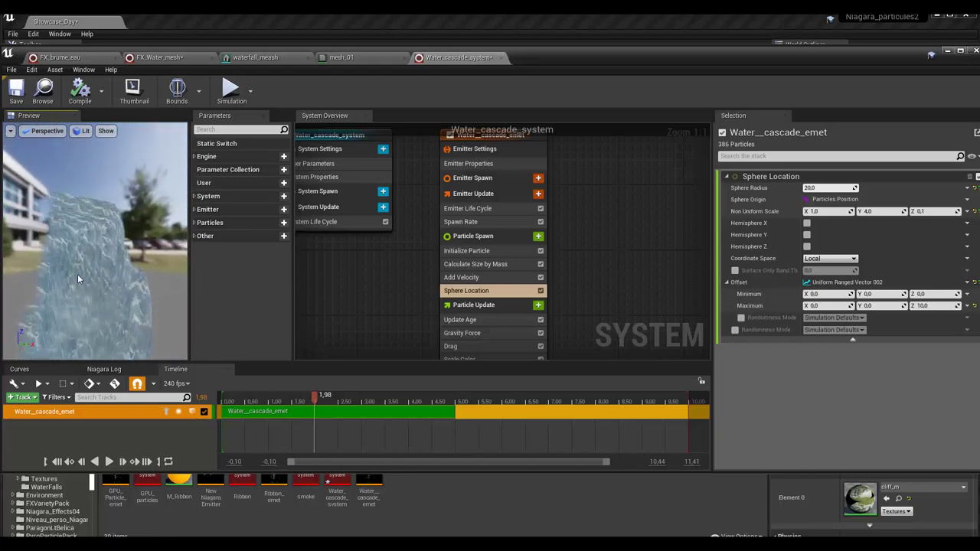
drag(63, 289, 46, 291)
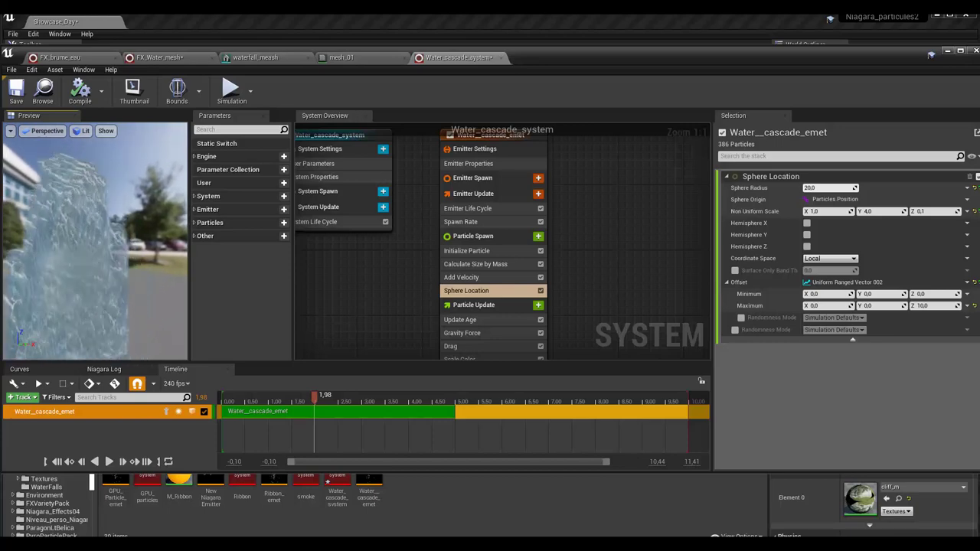
drag(76, 287, 80, 277)
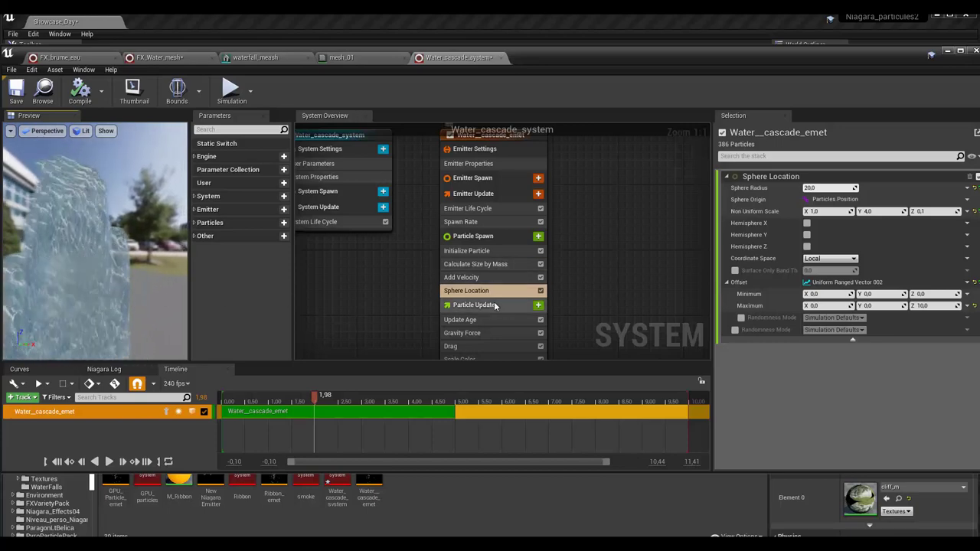
Pan the System Overview to the emitter's render modules and select the Mesh Renderer
right_drag(574, 296, 585, 220)
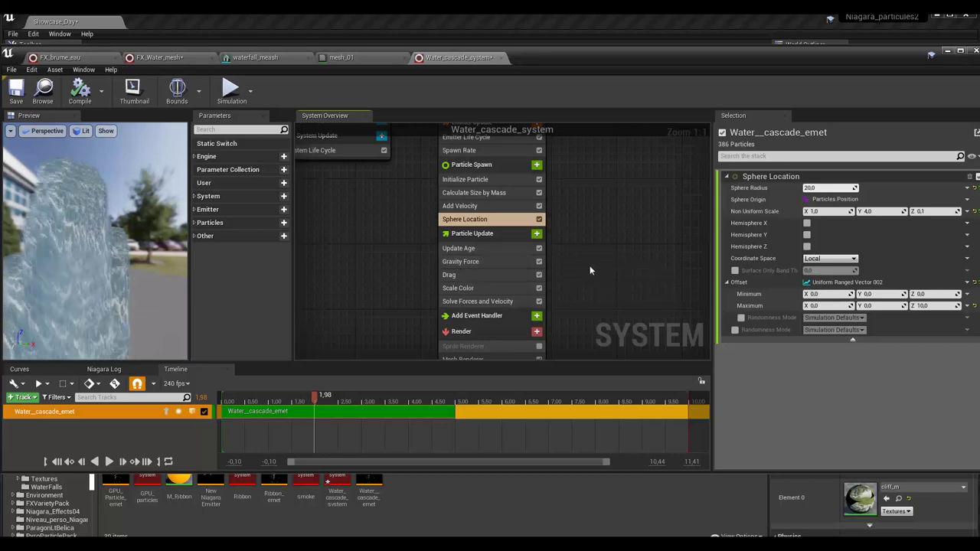
right_drag(589, 270, 576, 291)
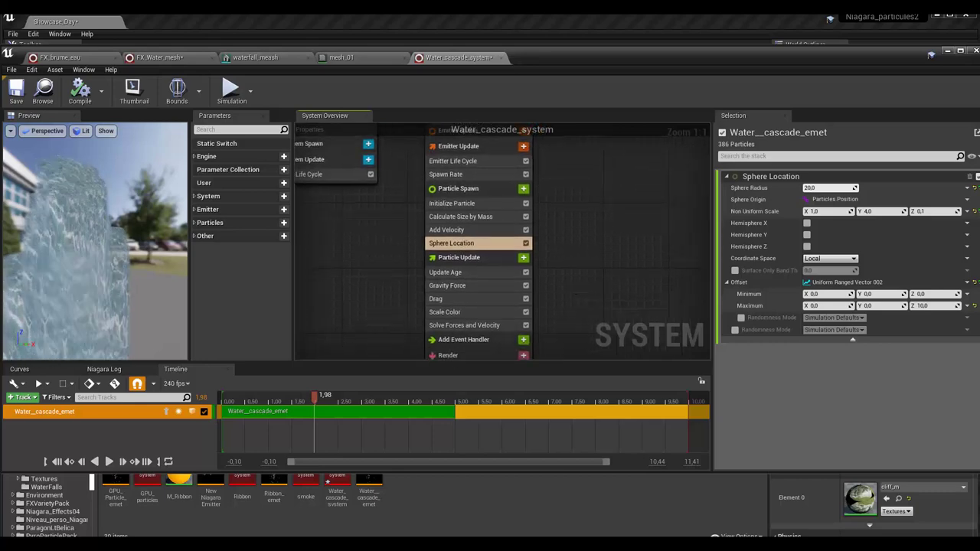
right_drag(580, 291, 537, 342)
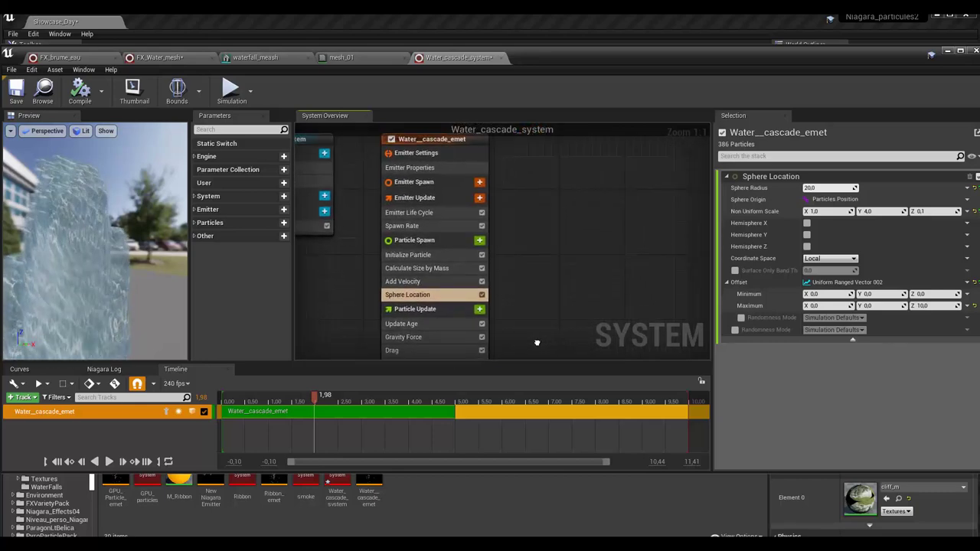
right_drag(499, 330, 438, 217)
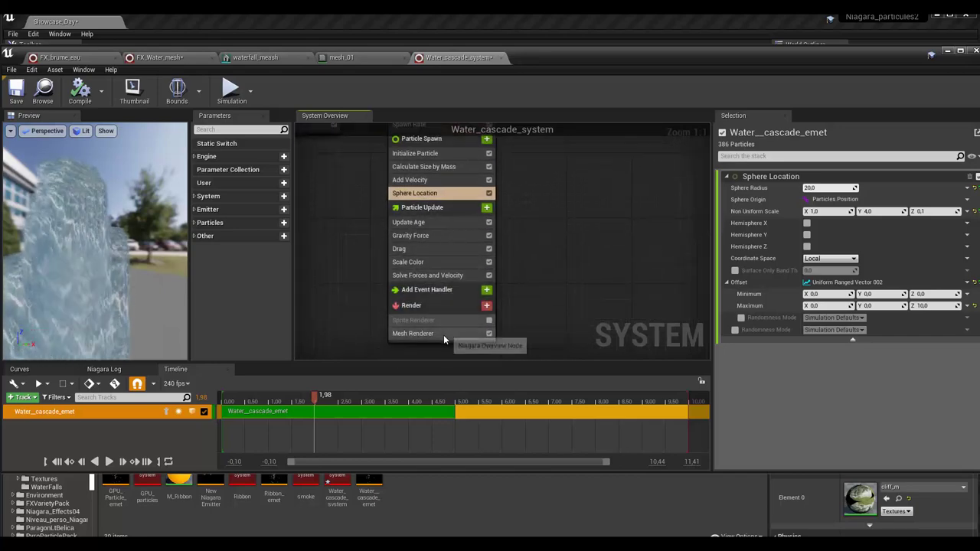
click(443, 334)
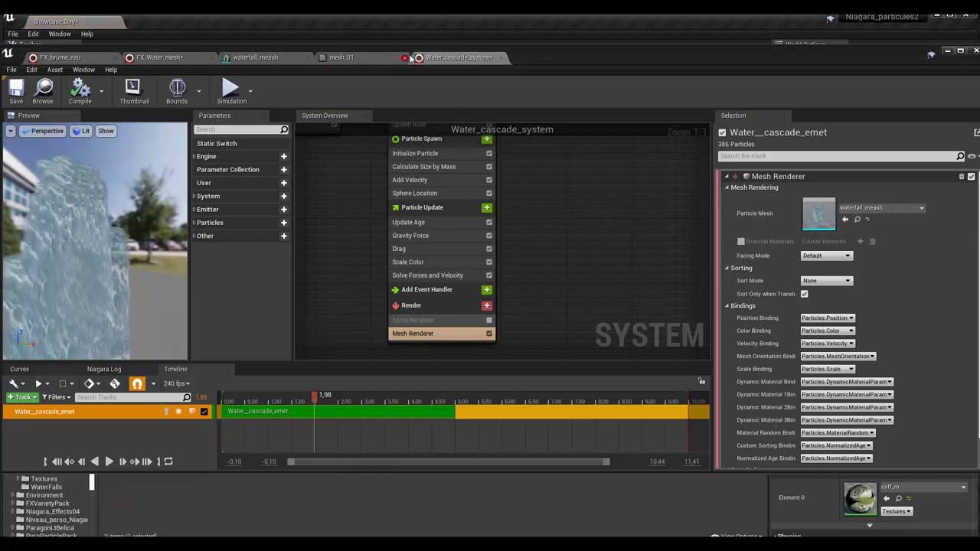
Open waterfall_meash from the Content Browser and orbit its Static Mesh editor preview
drag(563, 55, 773, 69)
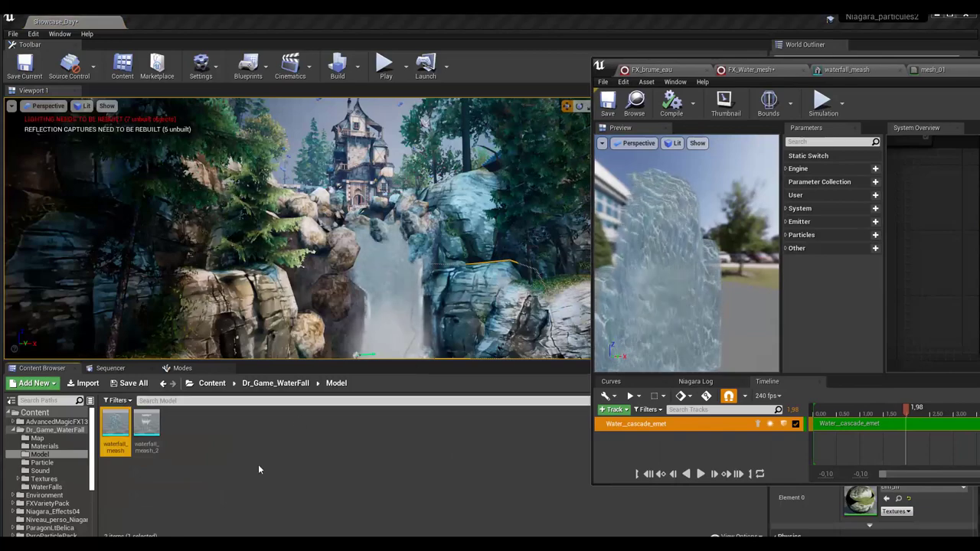
mouse_move(112, 426)
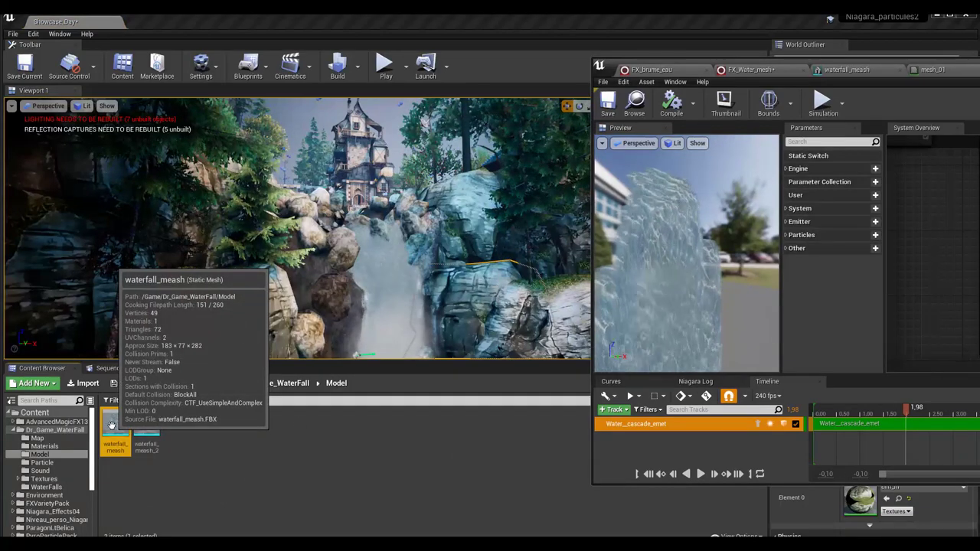
double_click(112, 426)
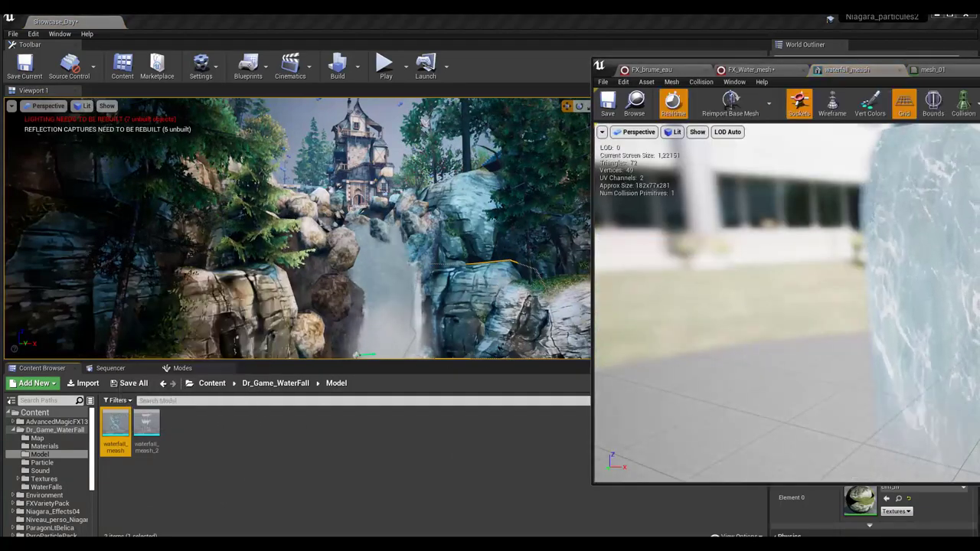
drag(765, 62, 169, 76)
scroll(454, 251, down, 3)
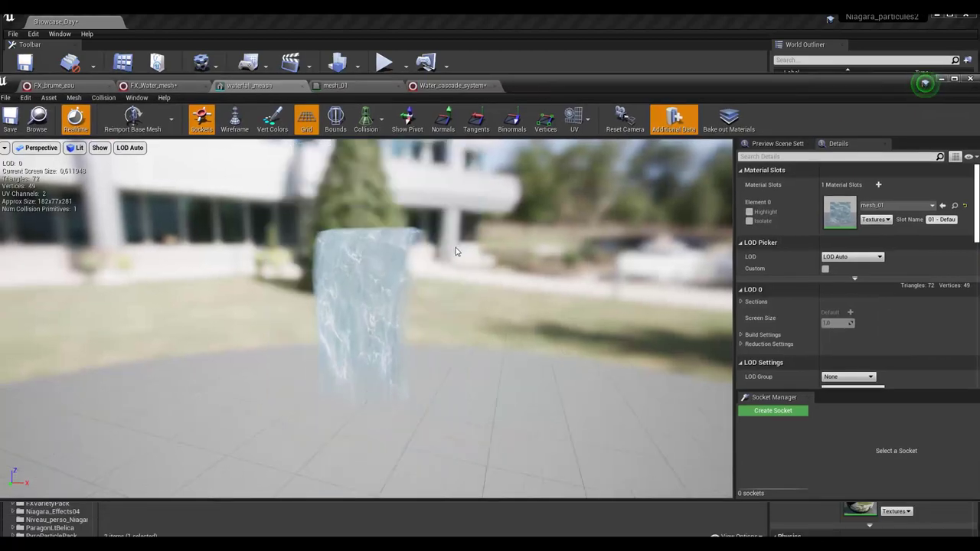
scroll(454, 251, up, 2)
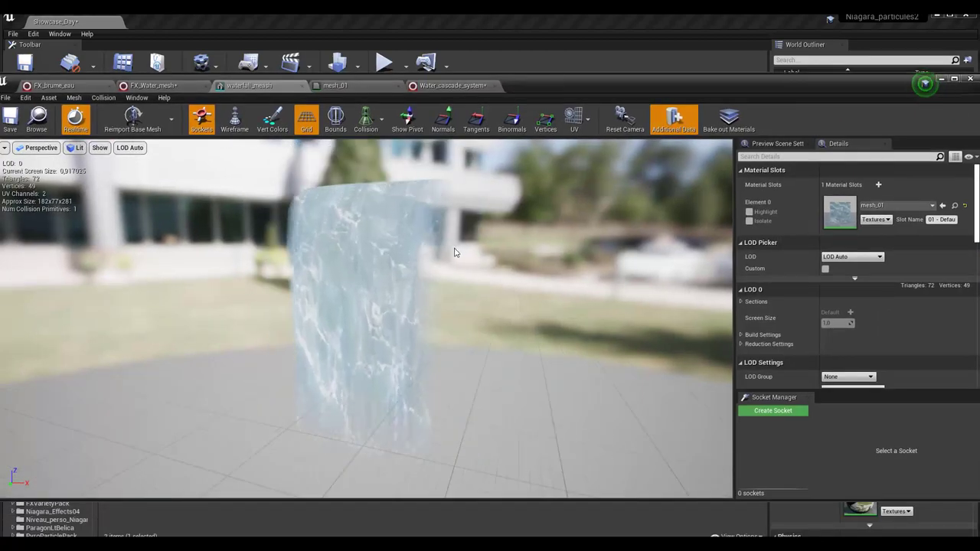
drag(467, 302, 291, 305)
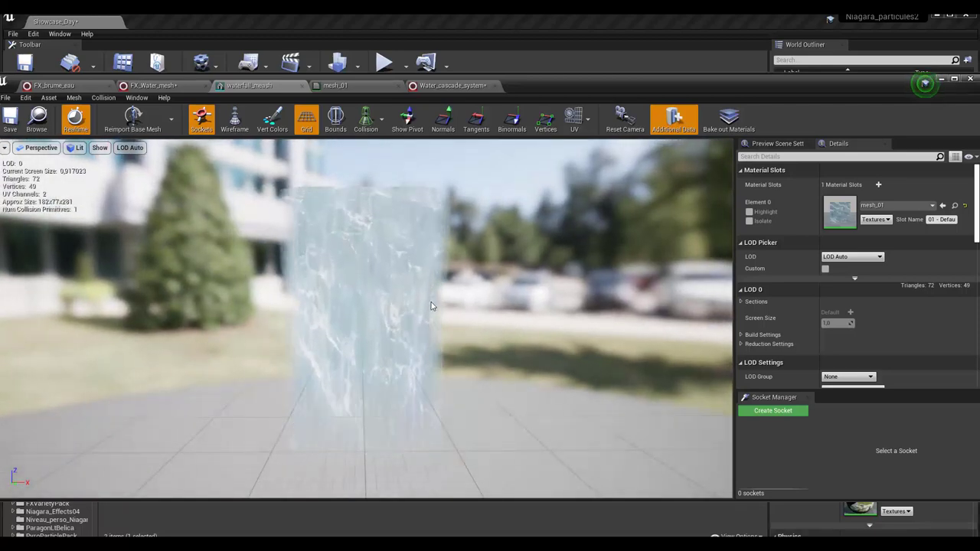
drag(512, 357, 689, 360)
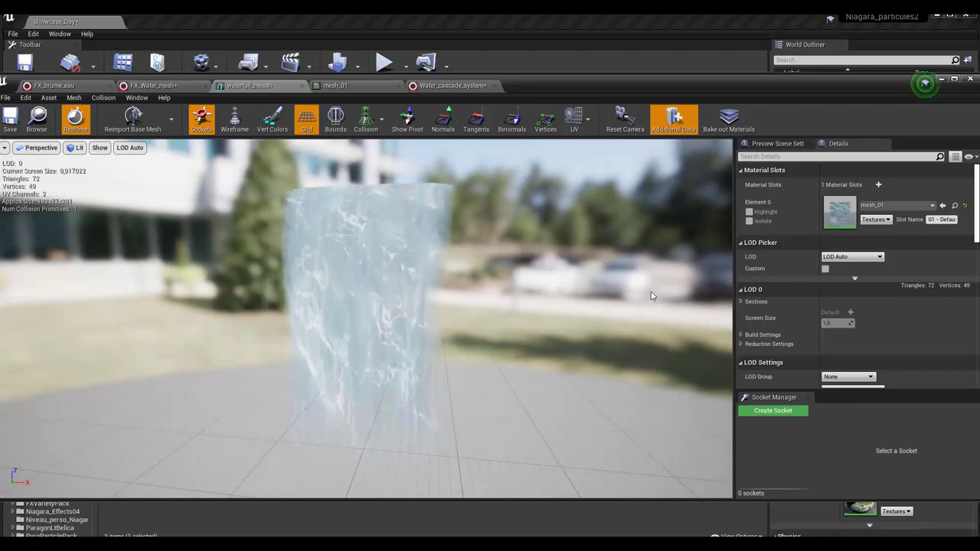
mouse_move(752, 84)
mouse_down()
mouse_move(859, 93)
mouse_move(766, 80)
mouse_up()
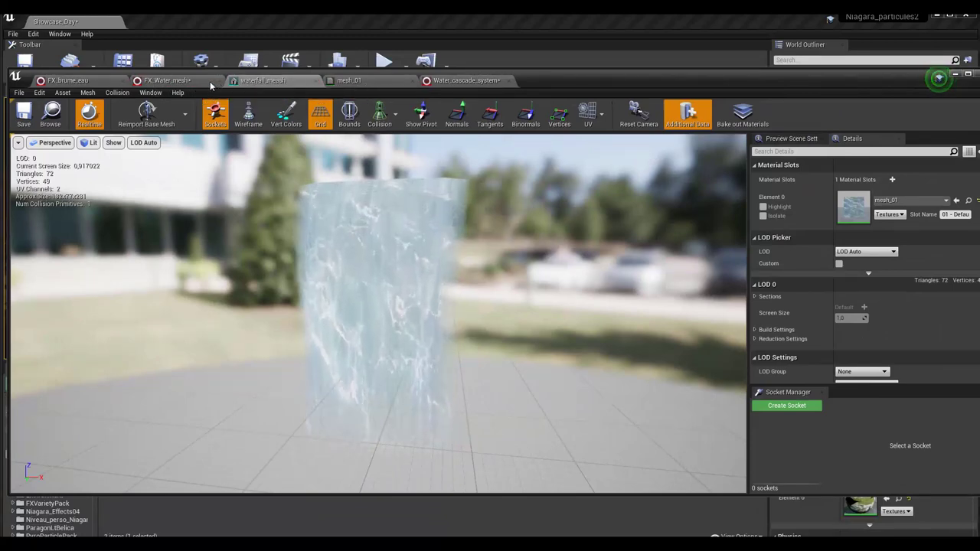
Return to Water_cascade_system and select Initialize Particle to show its Mesh Scale range
click(466, 81)
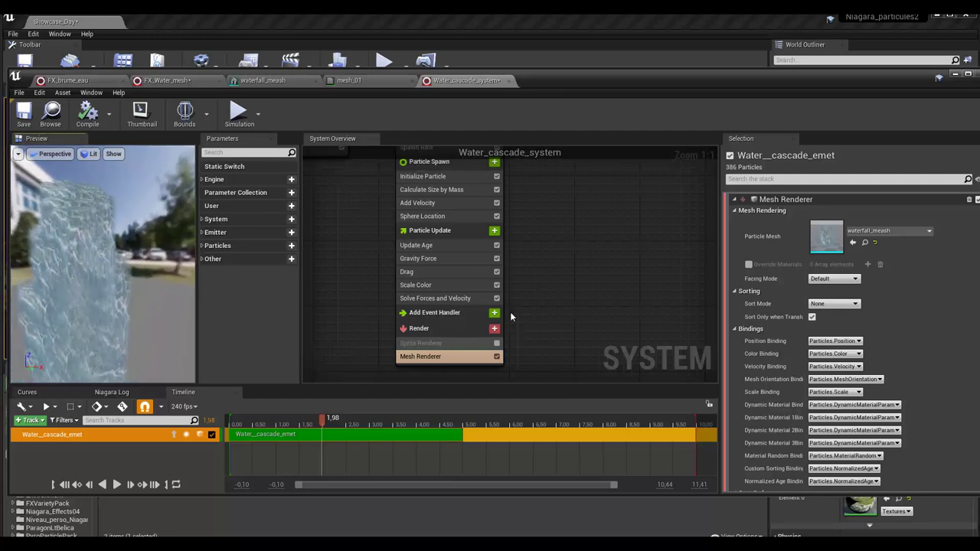
scroll(588, 314, down, 3)
scroll(567, 344, up, 3)
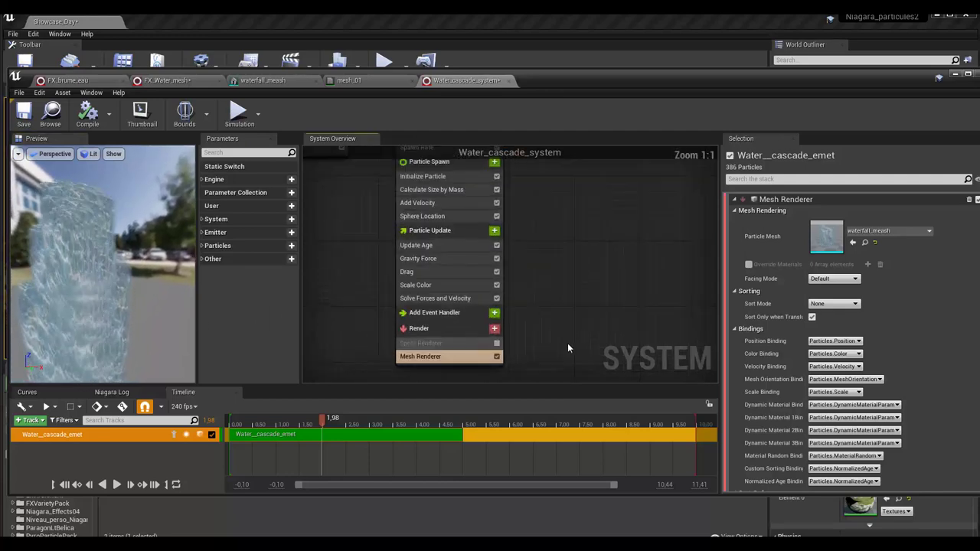
click(440, 219)
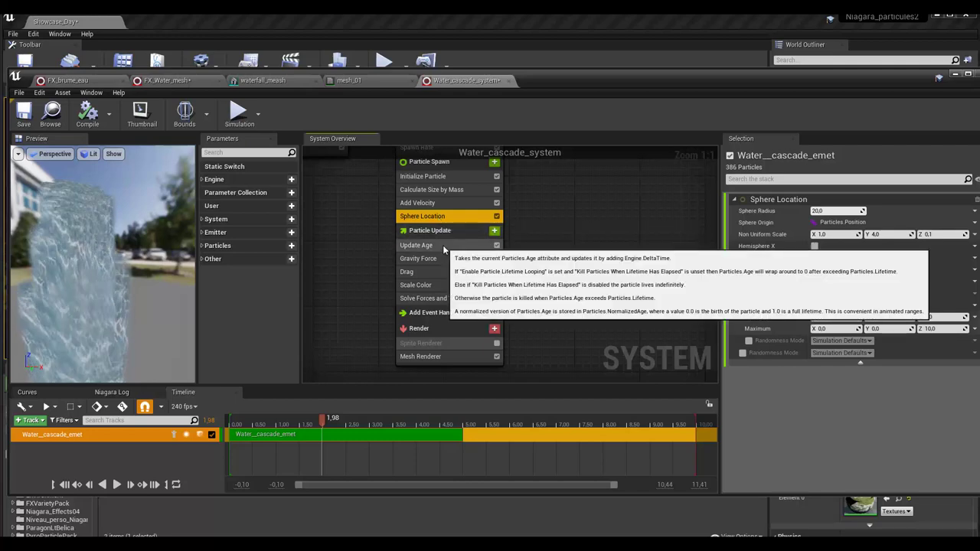
click(441, 180)
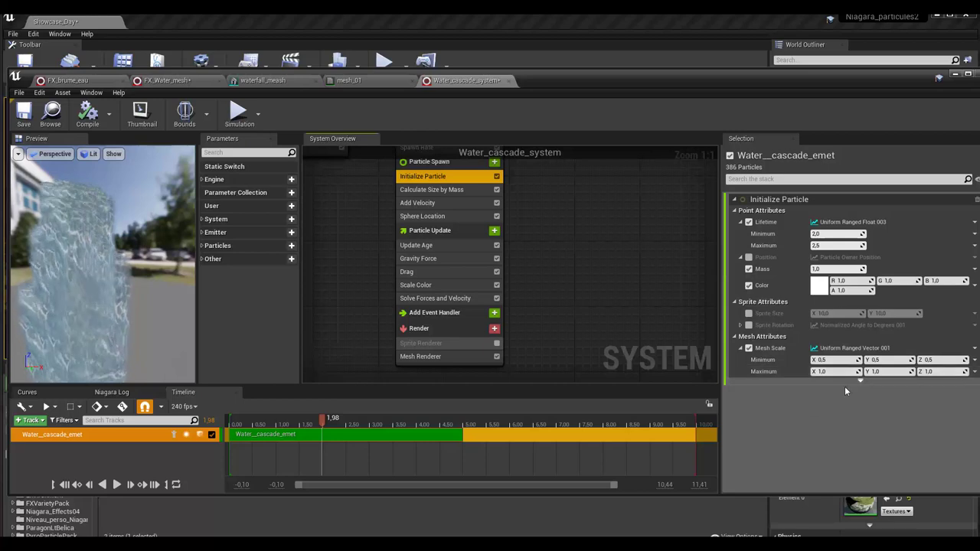
Set the Mesh Scale Z range to 1.0–2.0 and orbit the preview to check taller particles
click(934, 359)
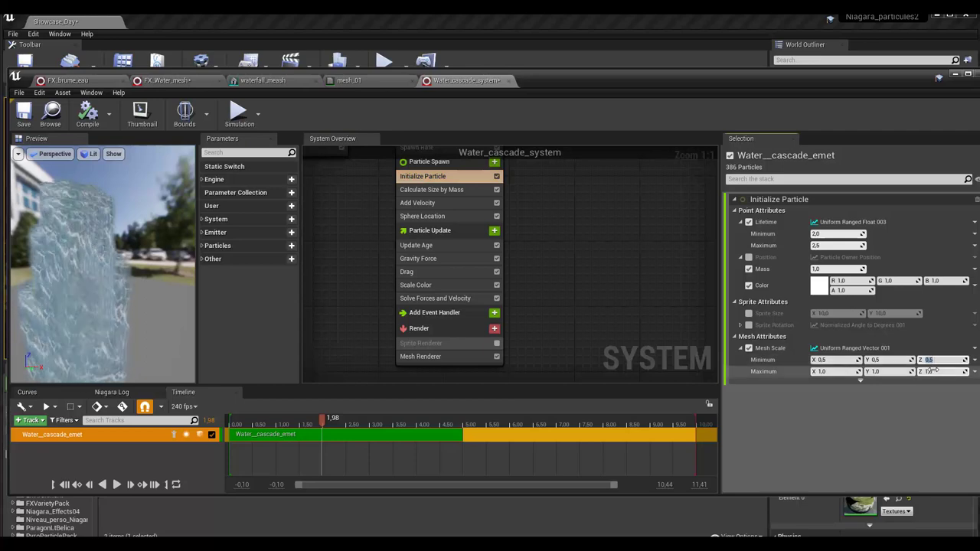
text(1.0)
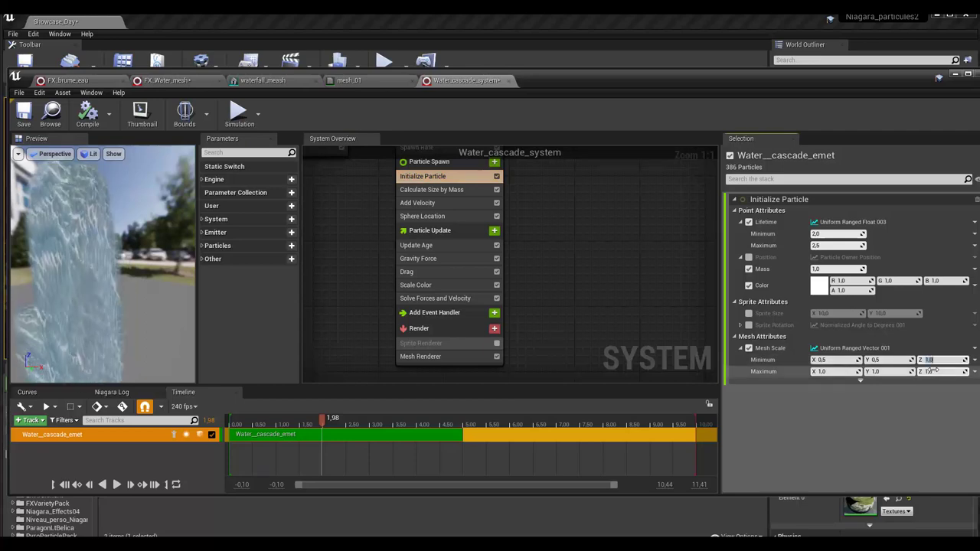
click(936, 372)
text(2)
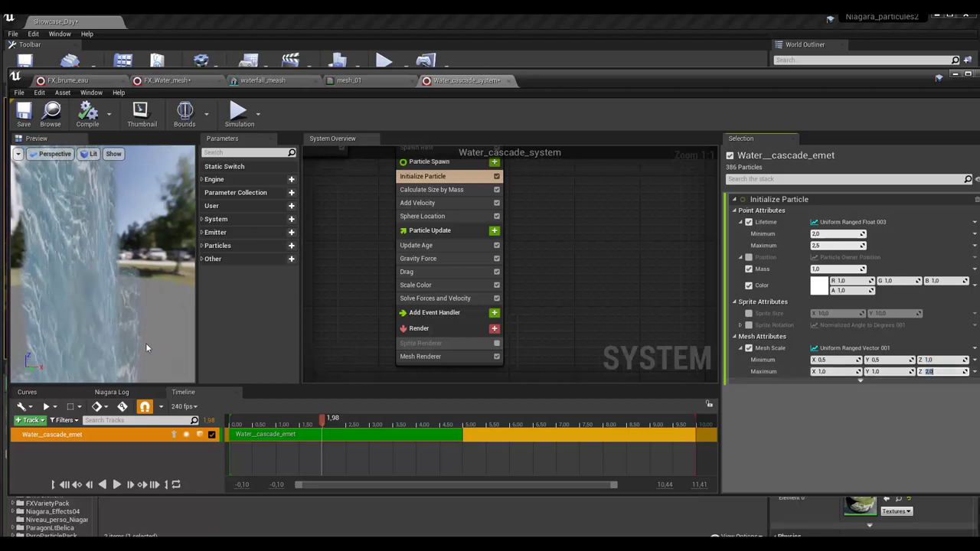
drag(112, 266, 115, 261)
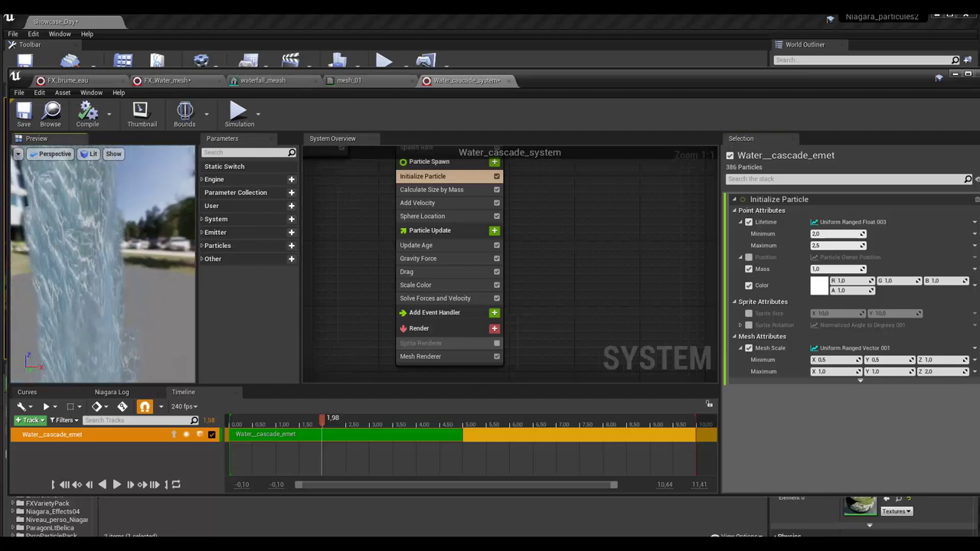
mouse_move(115, 261)
mouse_down()
mouse_move(84, 260)
mouse_move(115, 260)
mouse_up()
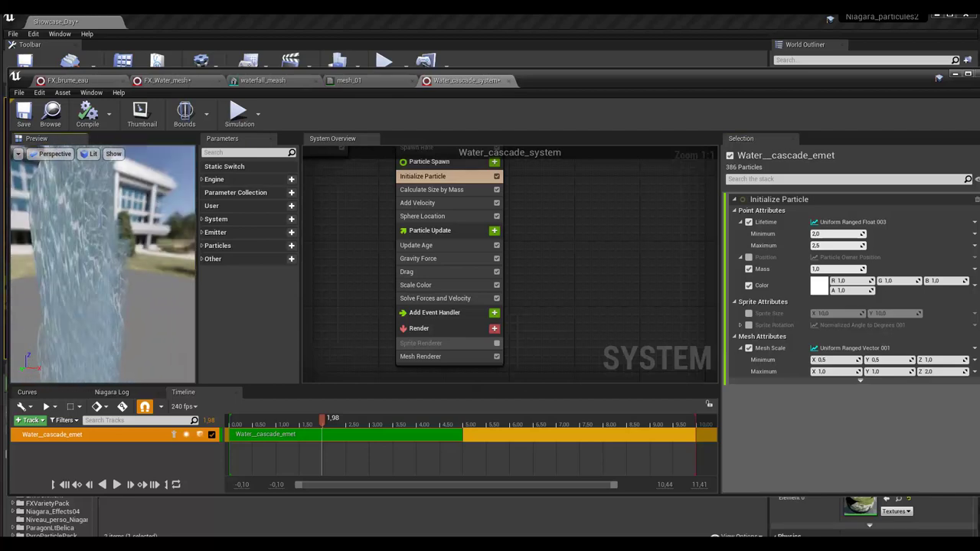
drag(115, 261, 107, 261)
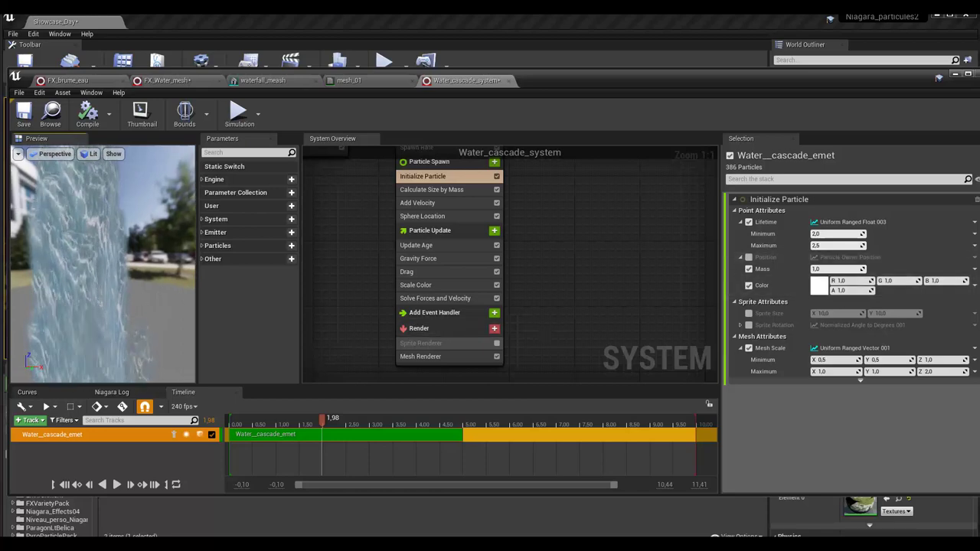
Select the Mesh Renderer and try View Distance as the sort mode while orbiting the preview
click(421, 356)
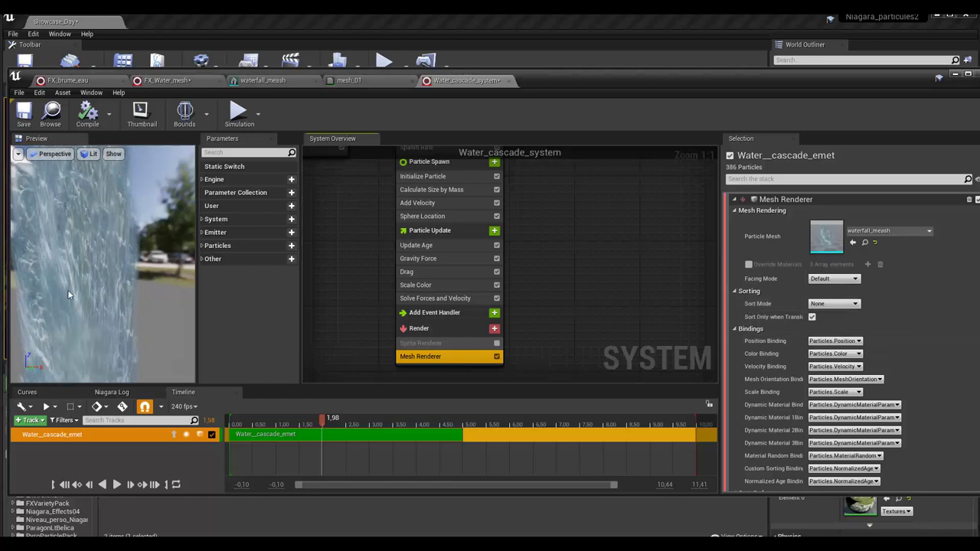
drag(157, 315, 130, 315)
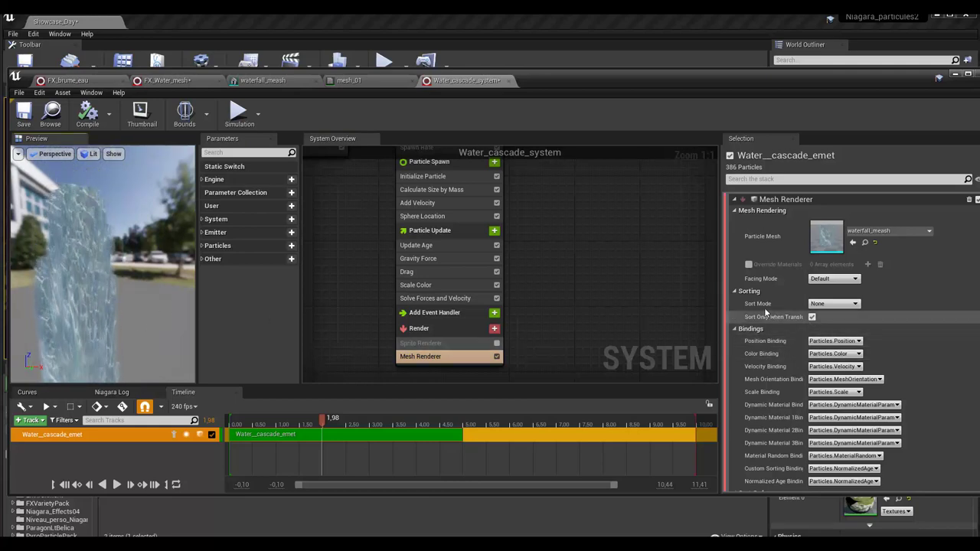
click(820, 304)
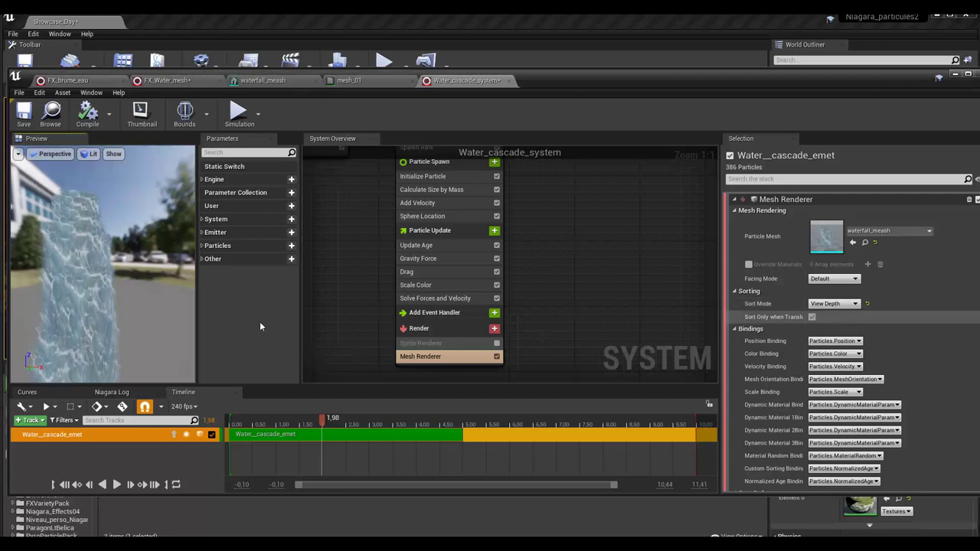
drag(143, 292, 1, 298)
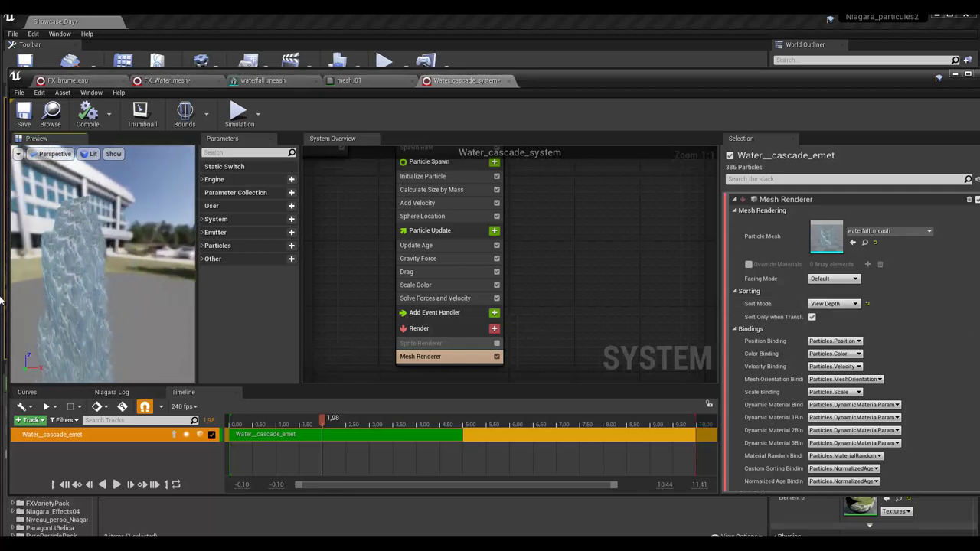
mouse_move(135, 306)
mouse_down()
mouse_move(92, 302)
mouse_move(45, 317)
mouse_up()
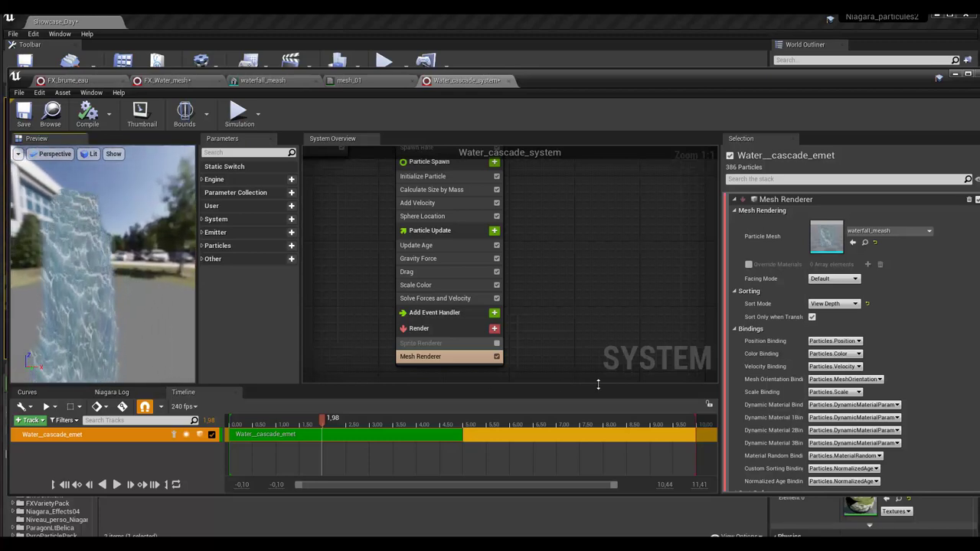
click(836, 306)
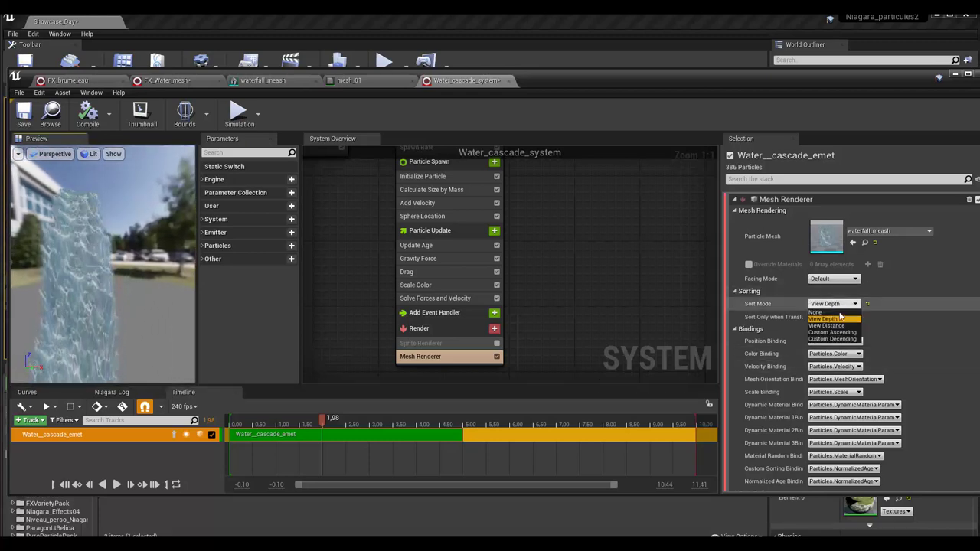
click(835, 325)
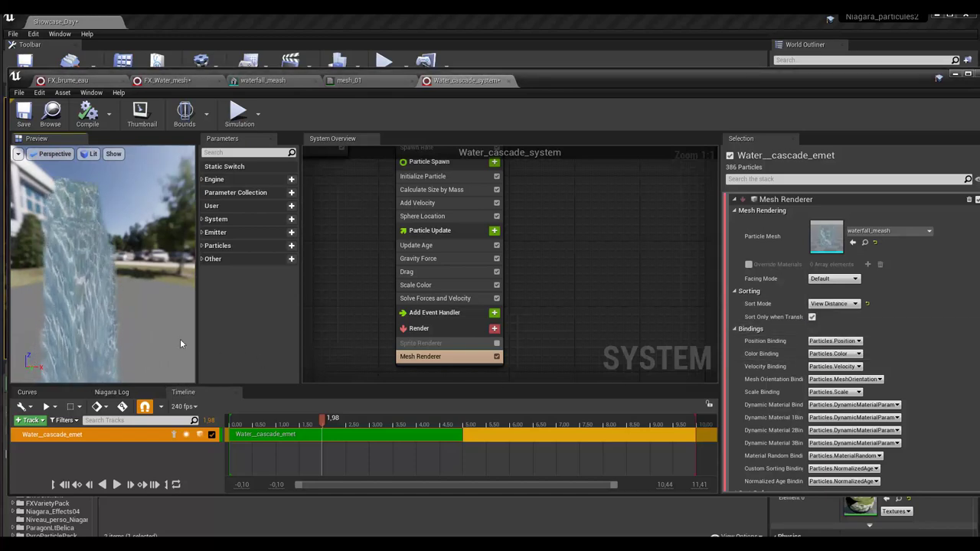
Compare Custom Ascending and View Distance sorting, settling on View Depth
click(848, 305)
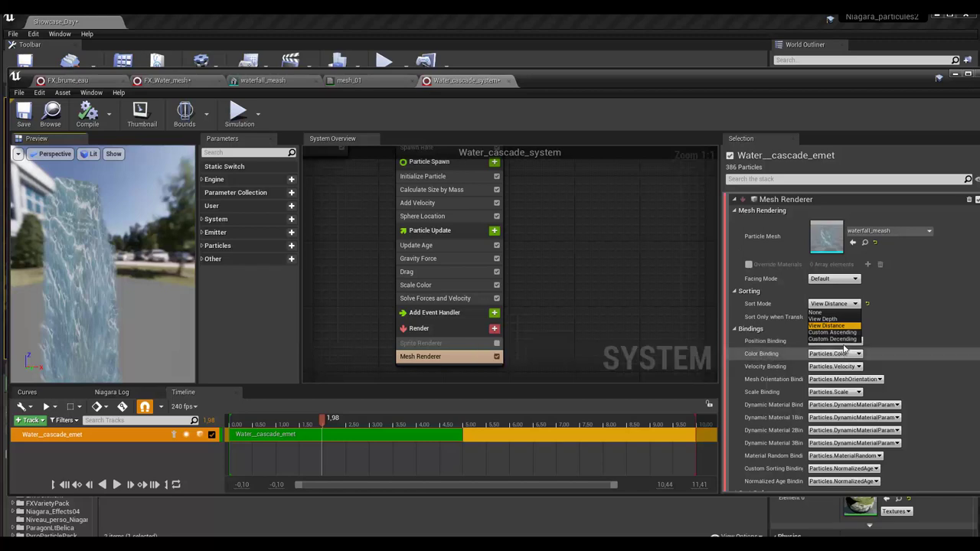
click(833, 332)
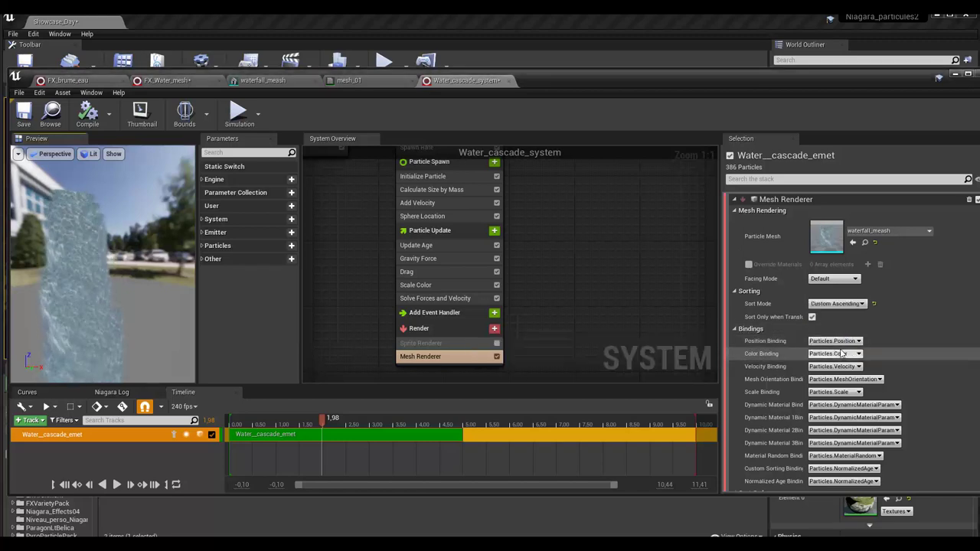
click(836, 307)
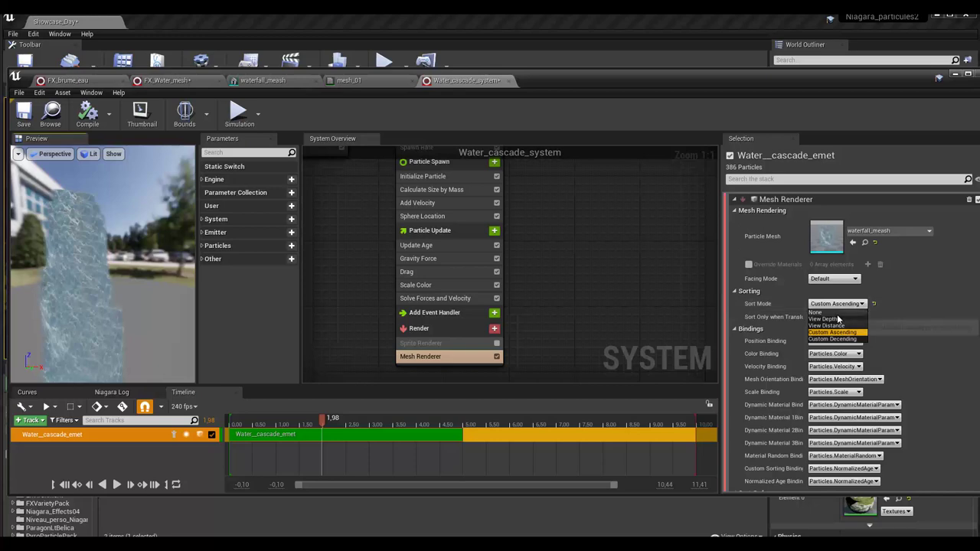
click(836, 326)
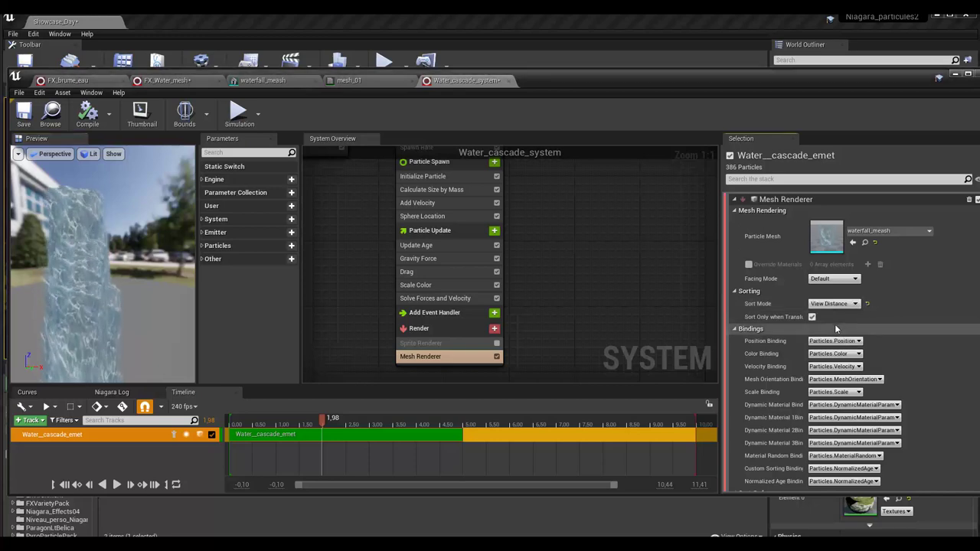
click(831, 305)
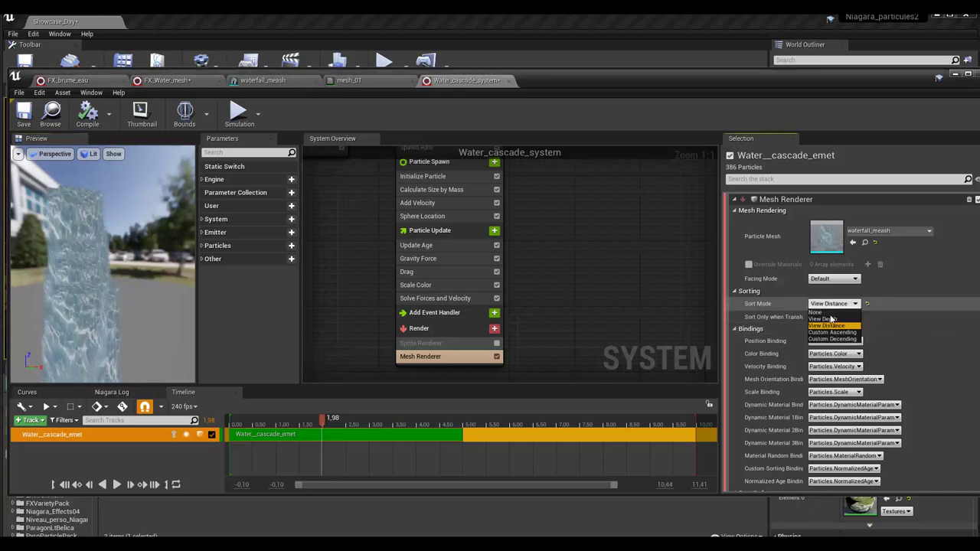
click(827, 320)
drag(104, 268, 142, 268)
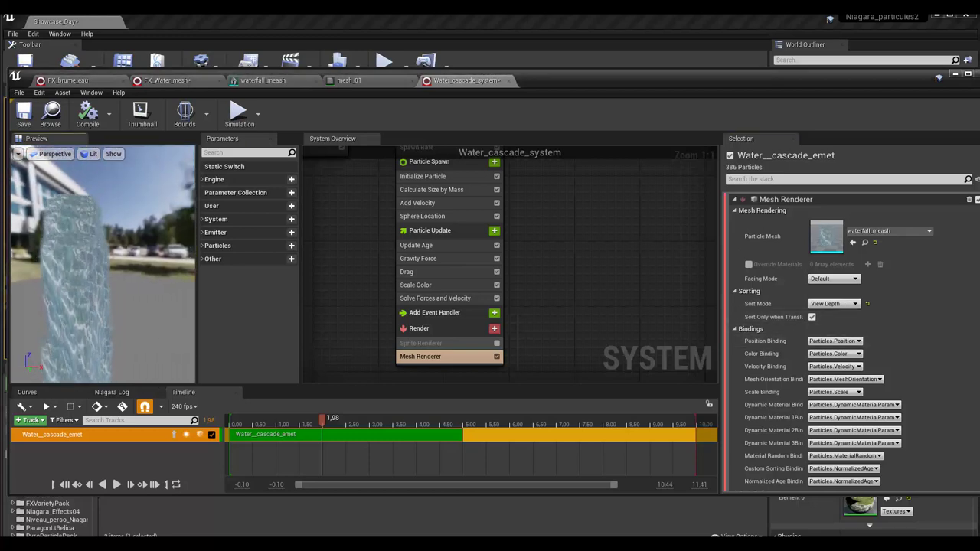
click(833, 279)
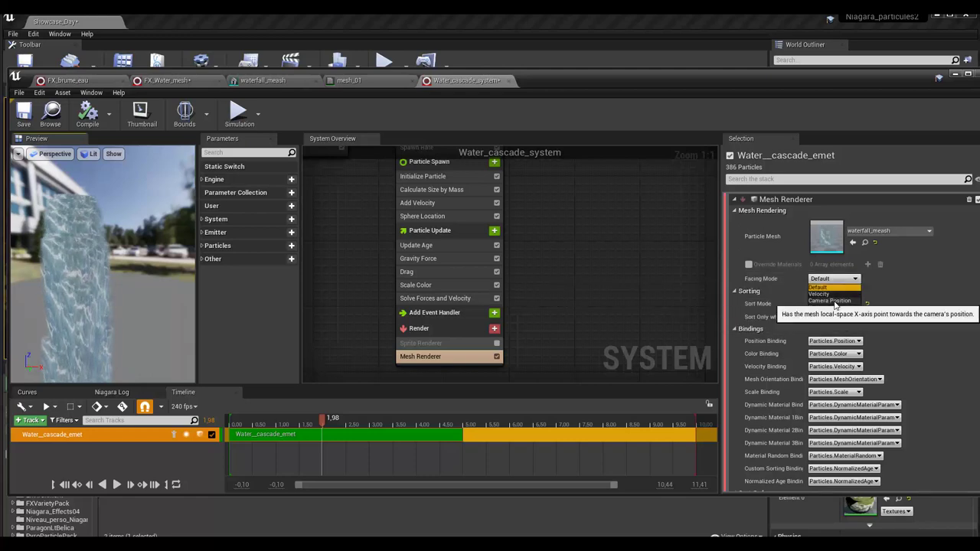
click(834, 301)
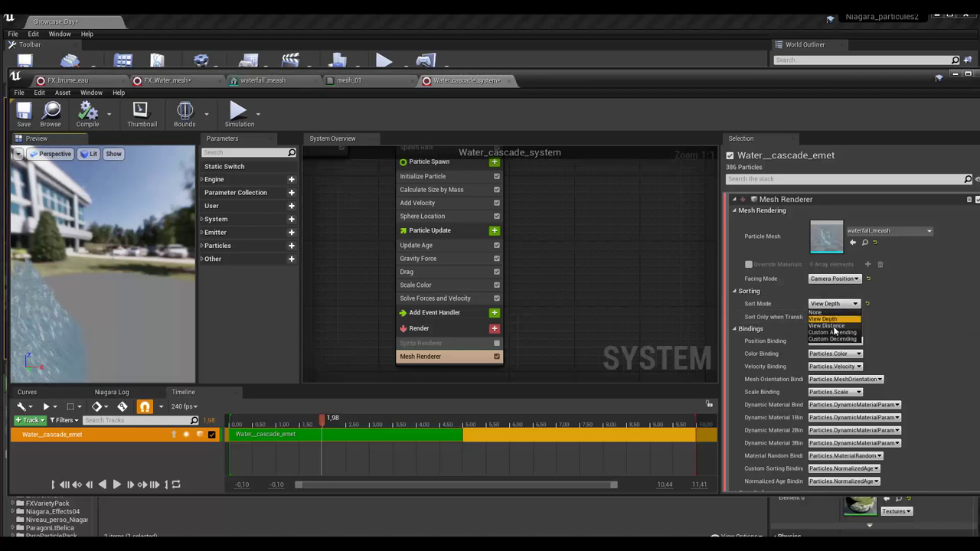
click(834, 279)
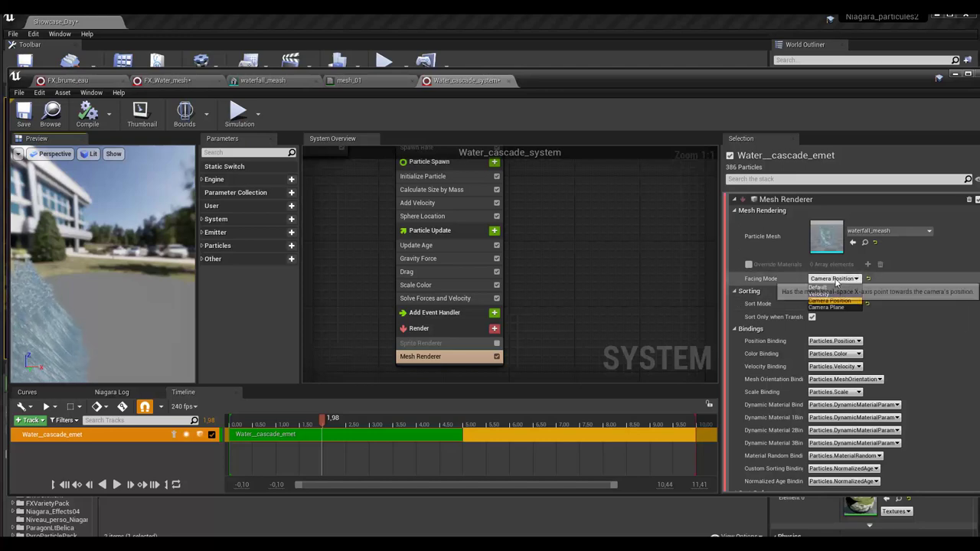
click(836, 307)
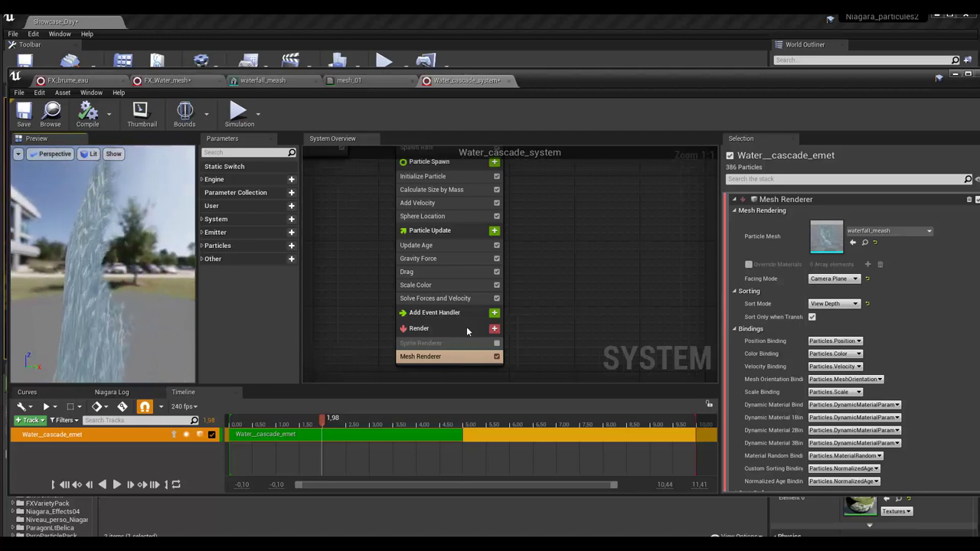
click(826, 283)
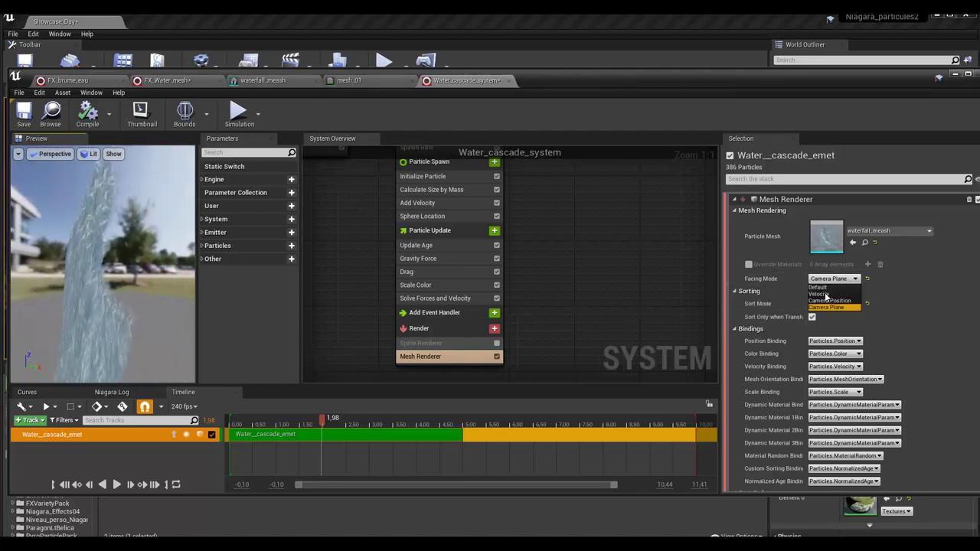
click(822, 294)
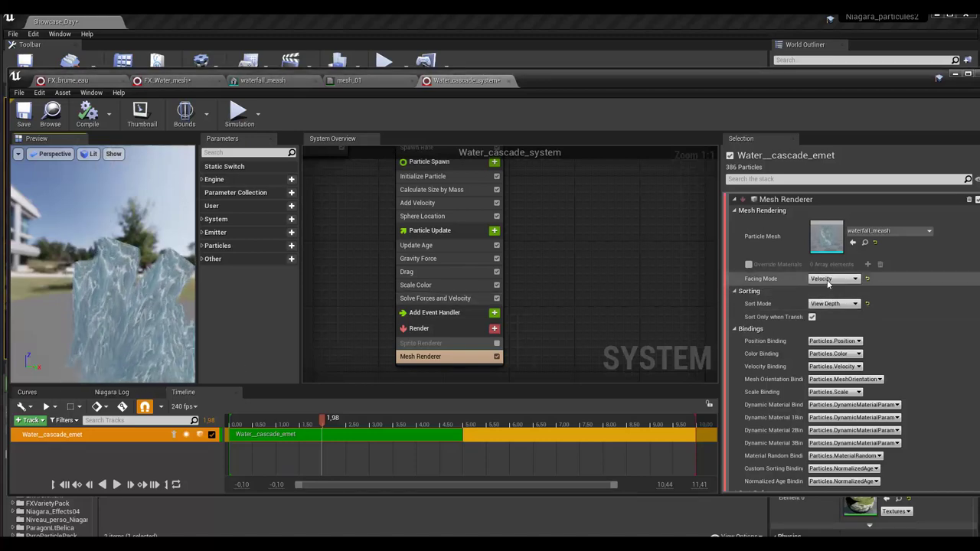
click(834, 278)
click(822, 282)
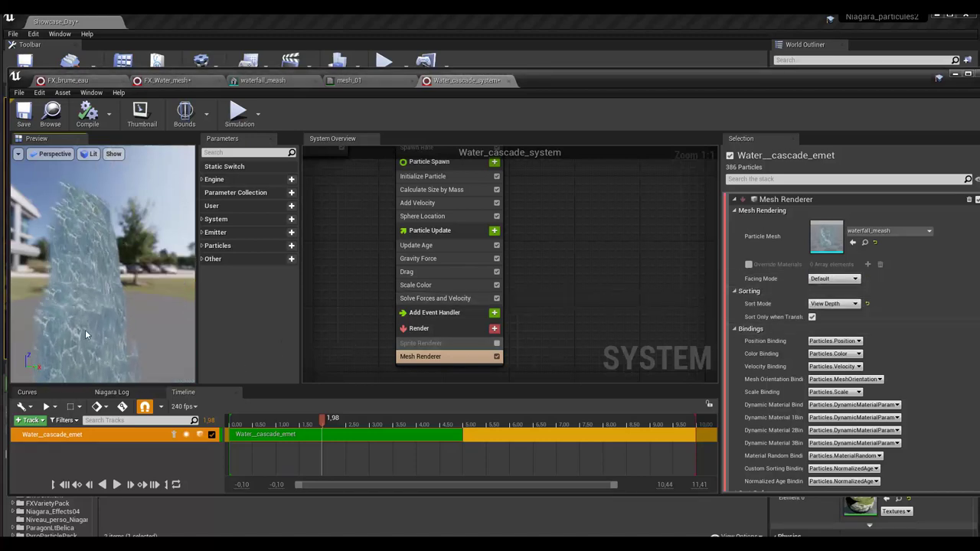
drag(104, 260, 134, 260)
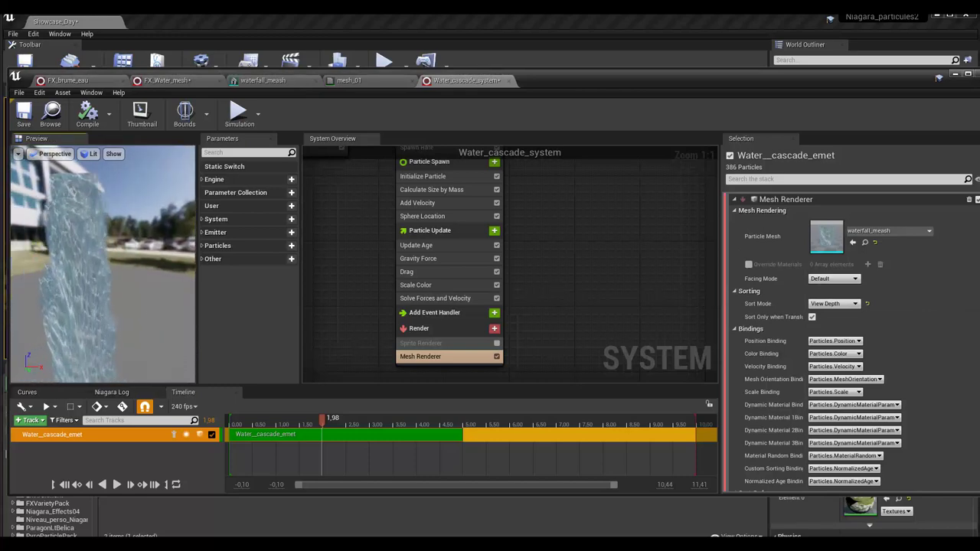
drag(117, 286, 142, 279)
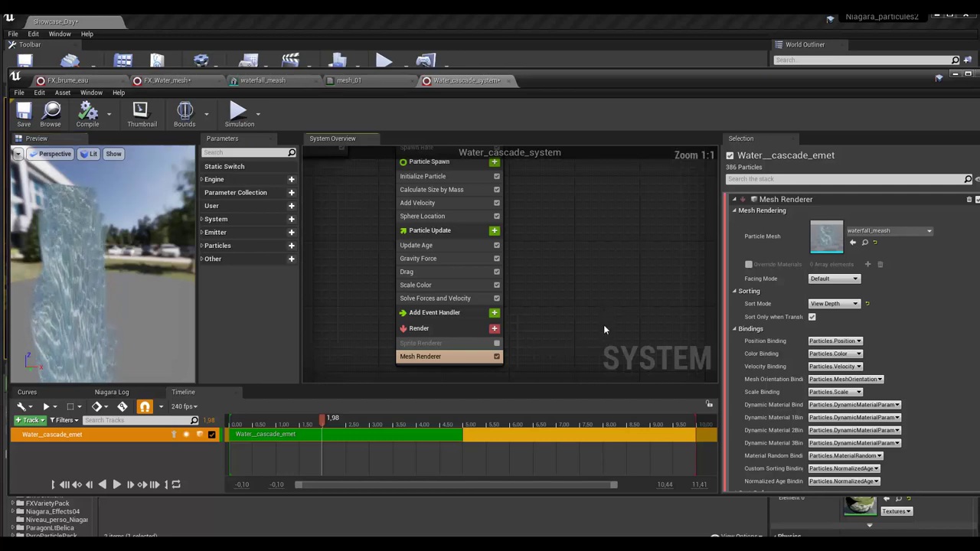
Duplicate the Water__cascade_emet emitter with Ctrl+D and place the copy to its right
right_drag(579, 278, 555, 402)
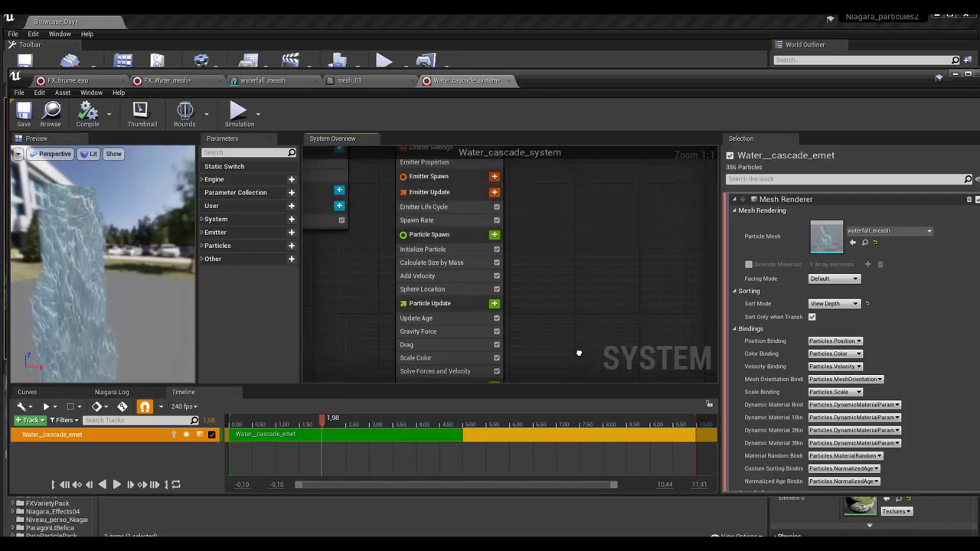
click(414, 194)
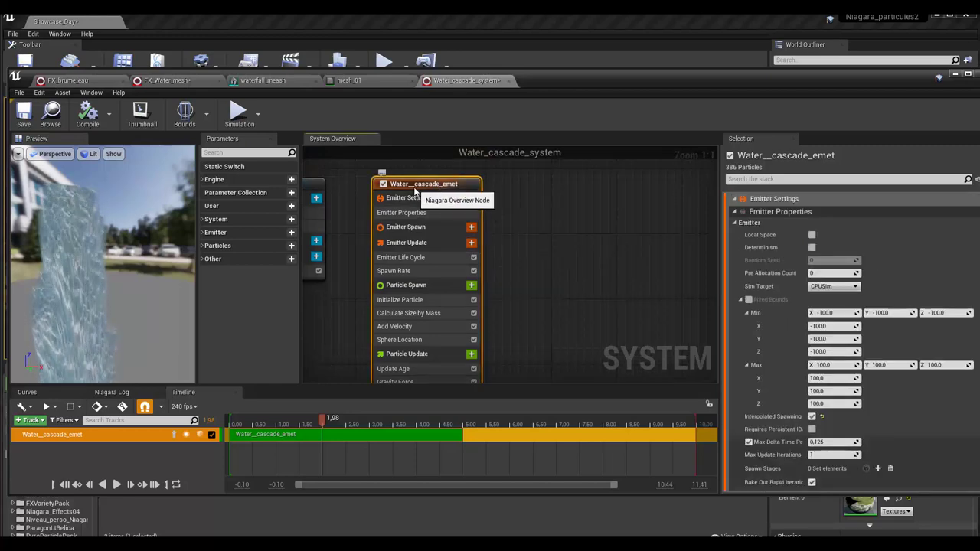
key(ctrl+d)
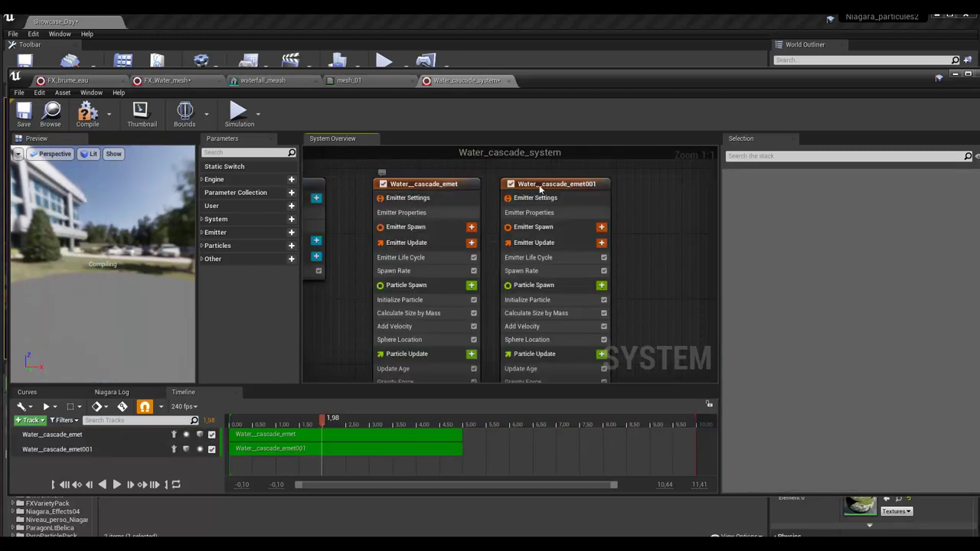
drag(551, 188, 575, 185)
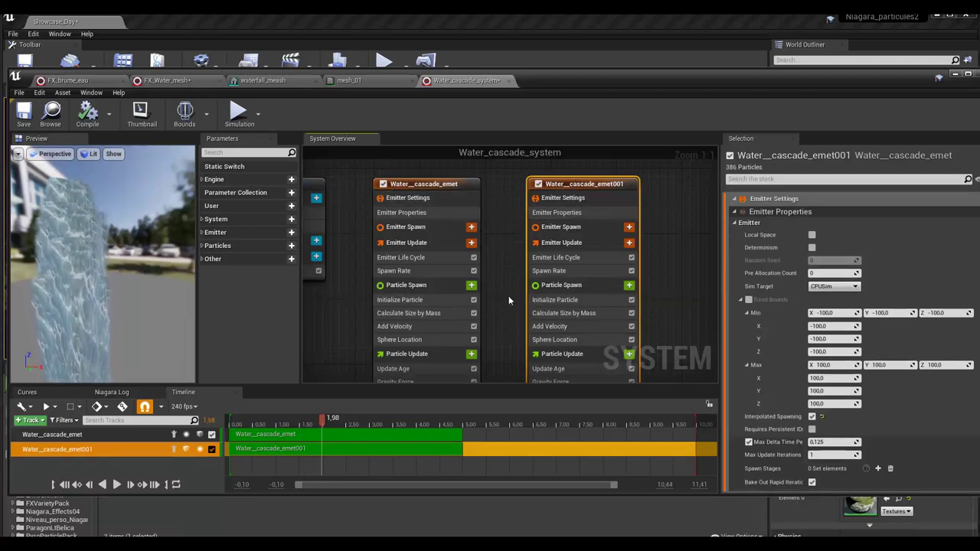
In the duplicate's Initialize Particle, set Mesh Scale minimum 0.2, 0.2, 0.5 and maximum 0.5, 0.5, 0.5
click(566, 271)
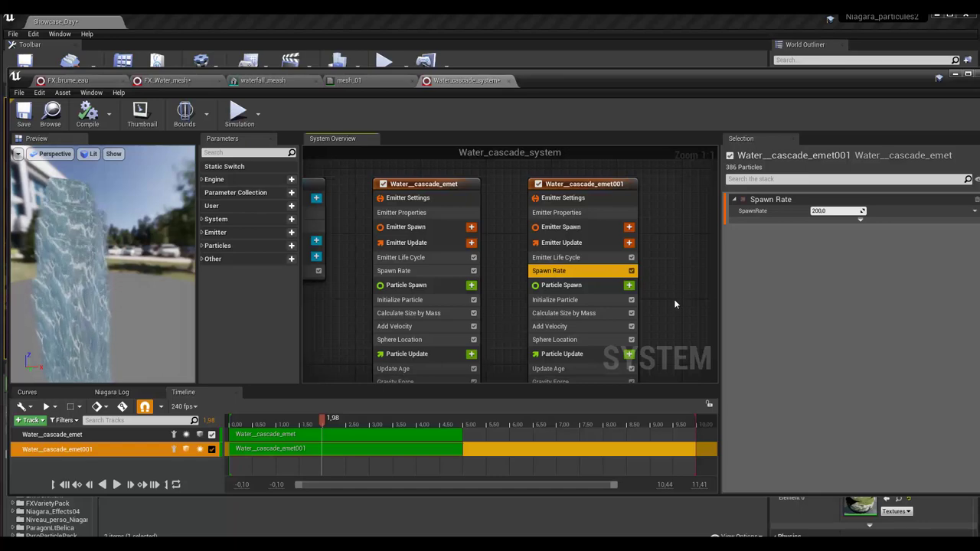
right_drag(662, 318, 653, 268)
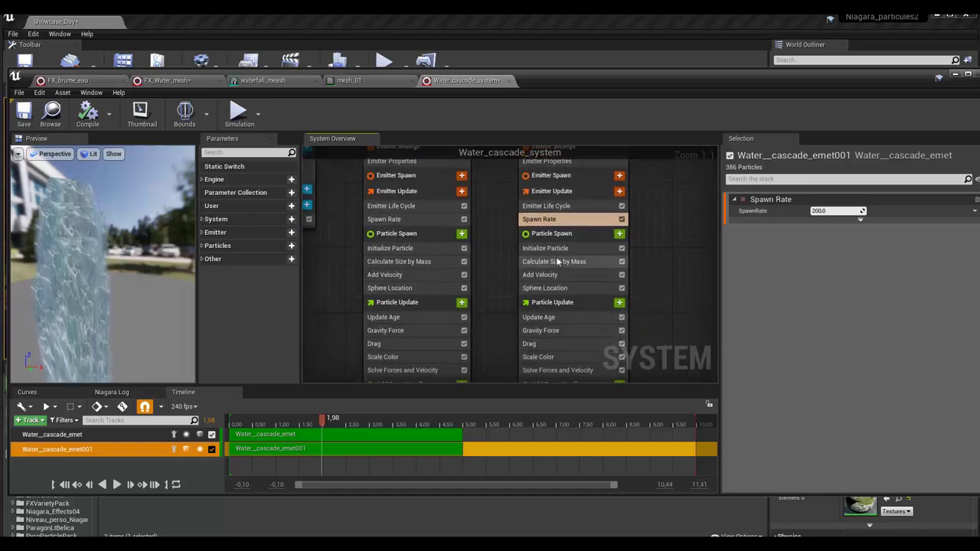
click(557, 252)
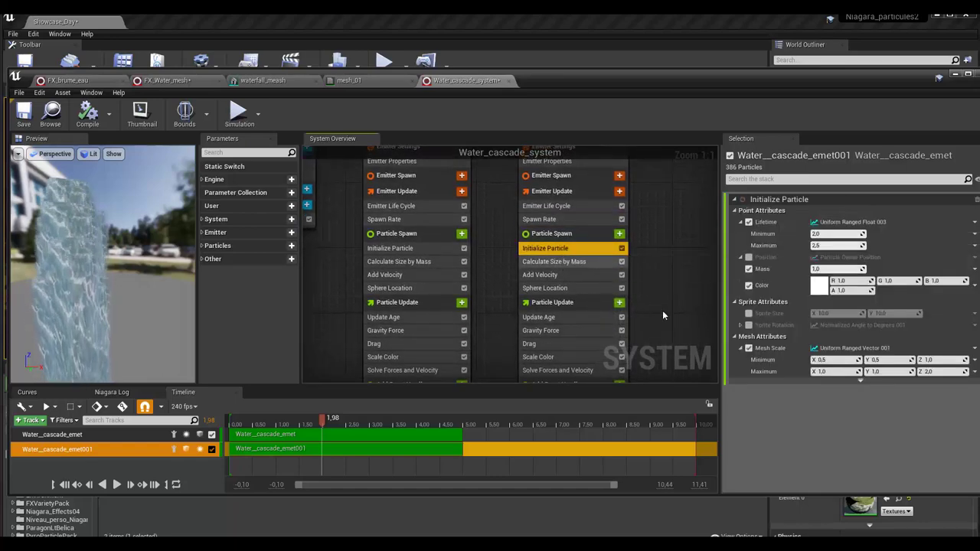
click(833, 371)
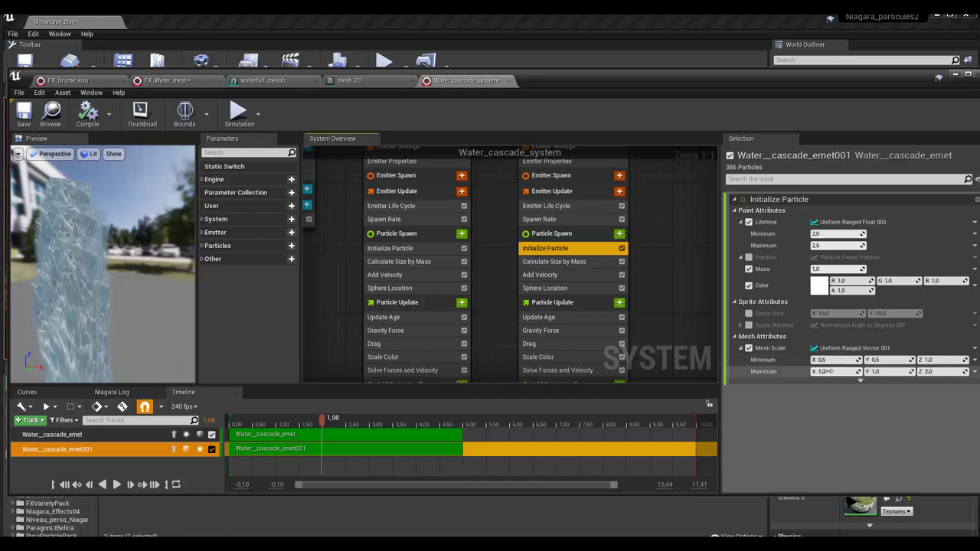
click(828, 371)
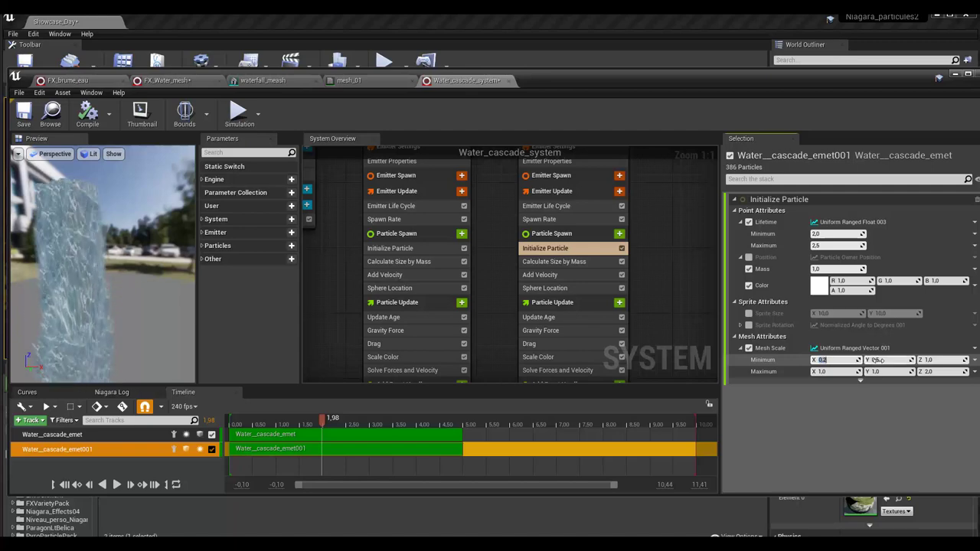
text(0.2)
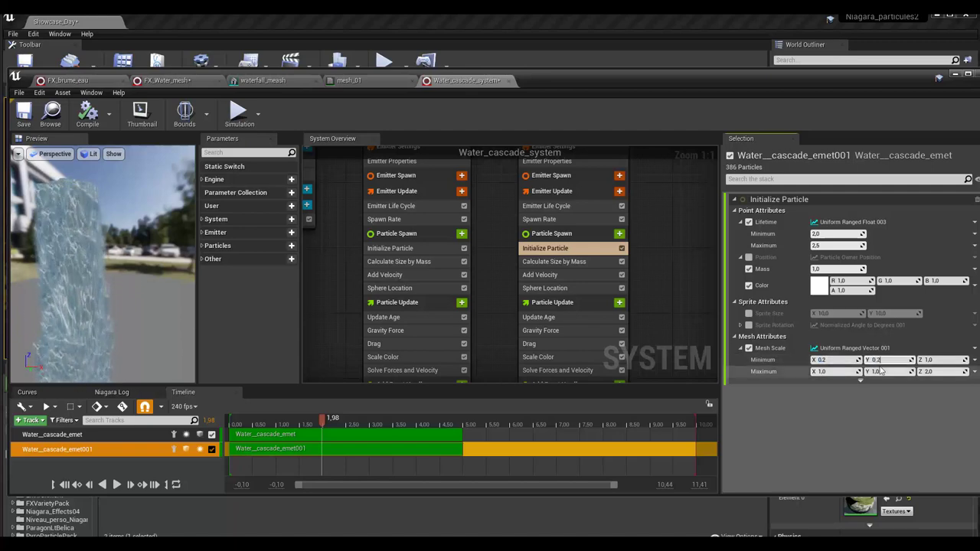
key(Return)
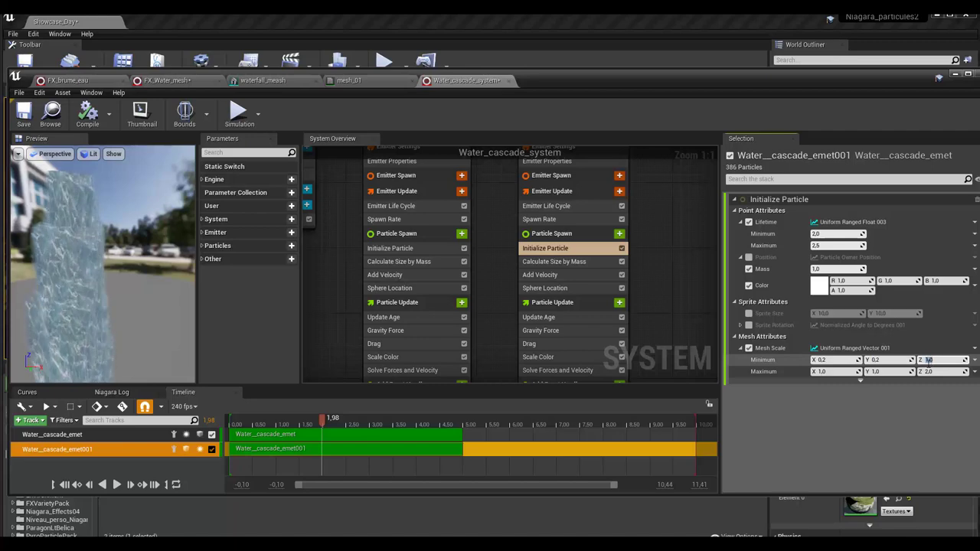
text(0.5)
key(Tab)
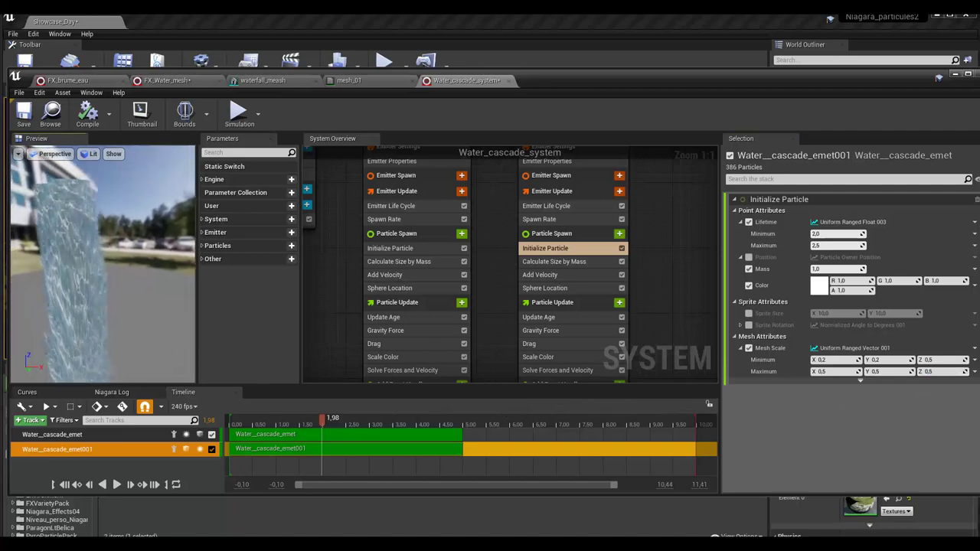
click(184, 341)
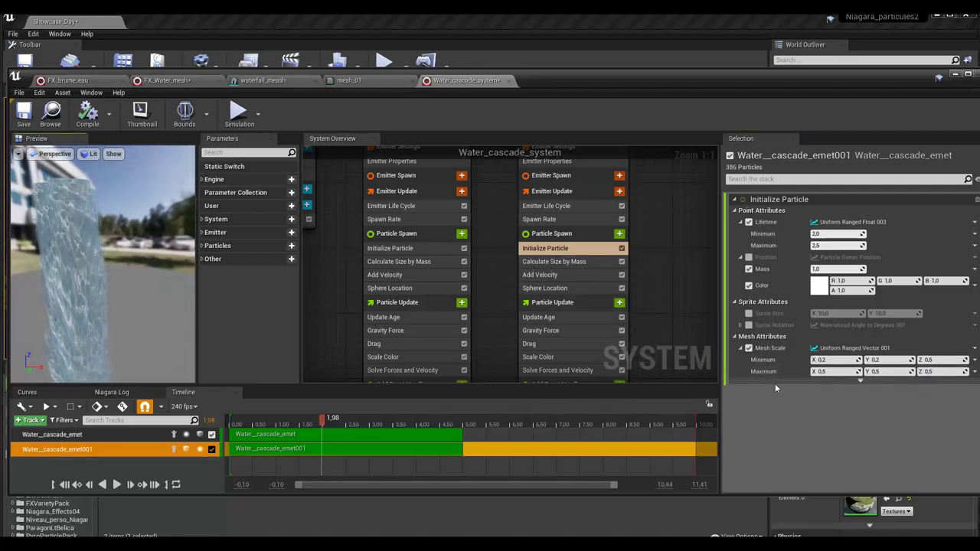
click(548, 288)
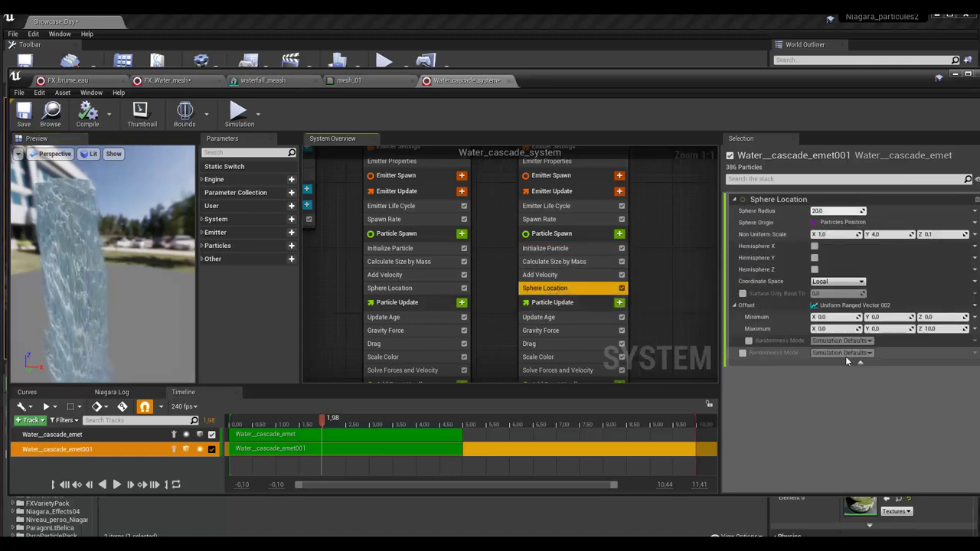
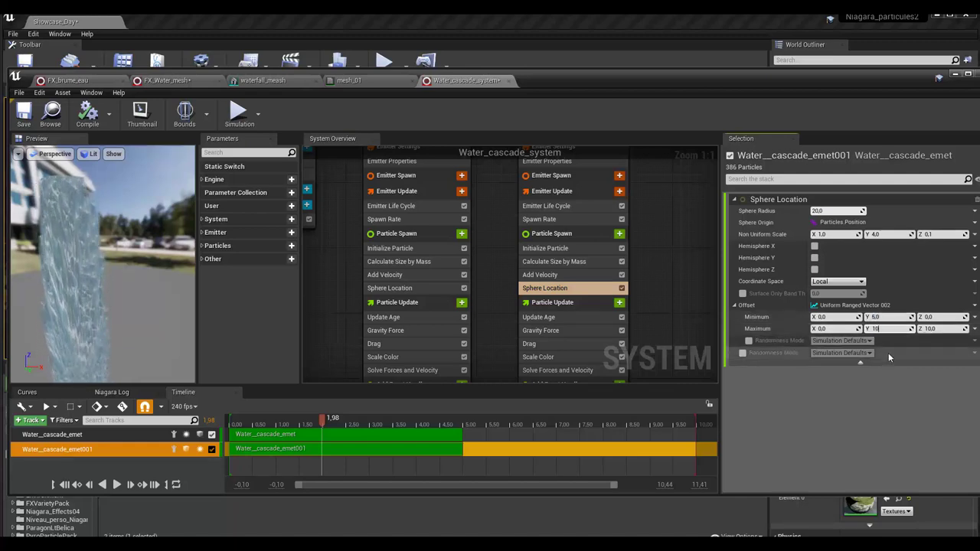
Finish Water_cascade_emet001's sphere offset (Y 2 to 6, Z max 5) and show the first emitter's Initialize Particle
key(Return)
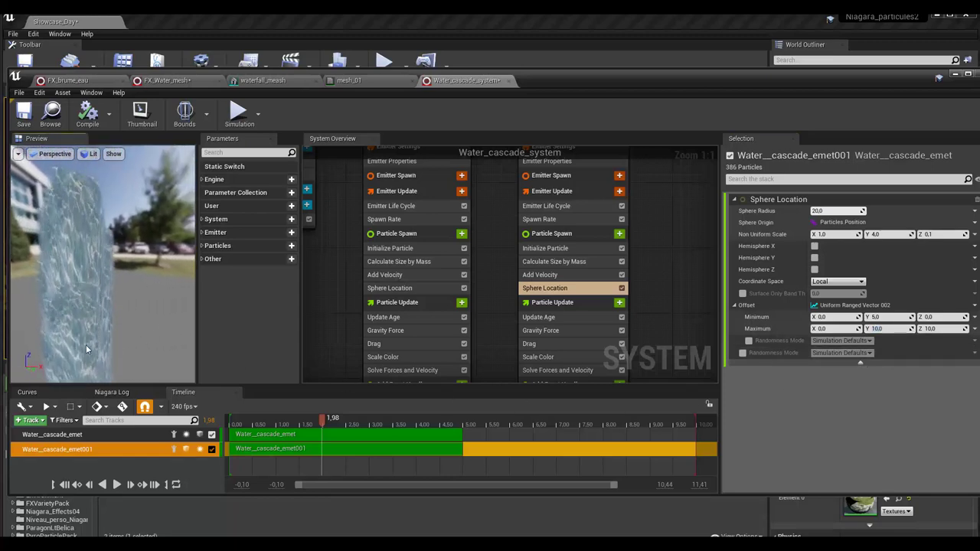
click(876, 328)
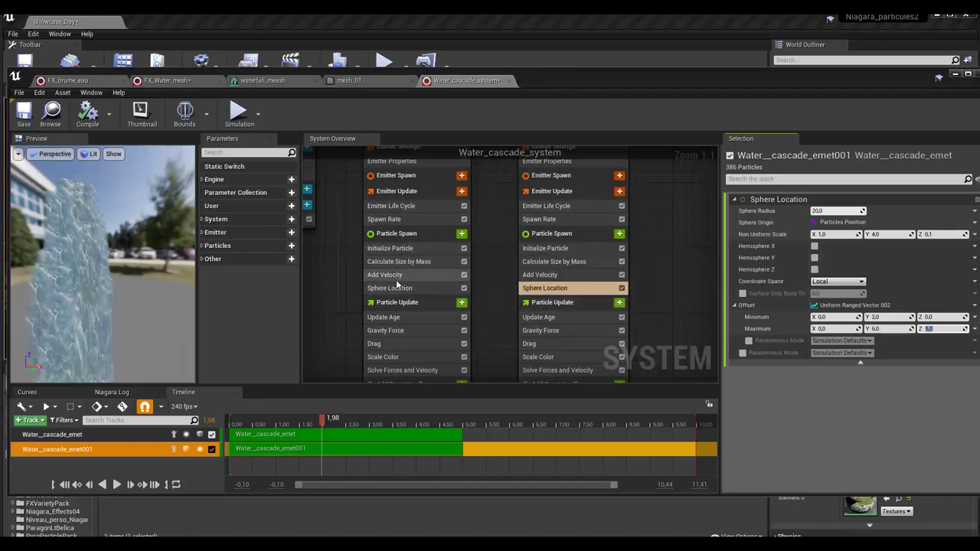
click(396, 249)
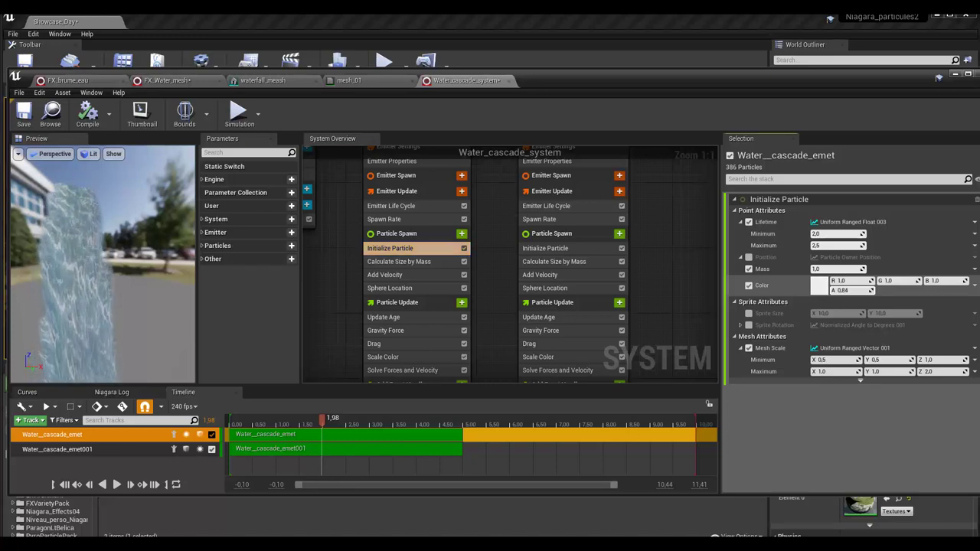
Lower Water_cascade_emet001's colour alpha to 0,62 and Water_cascade_emet's to about 0,68
click(842, 290)
key(Return)
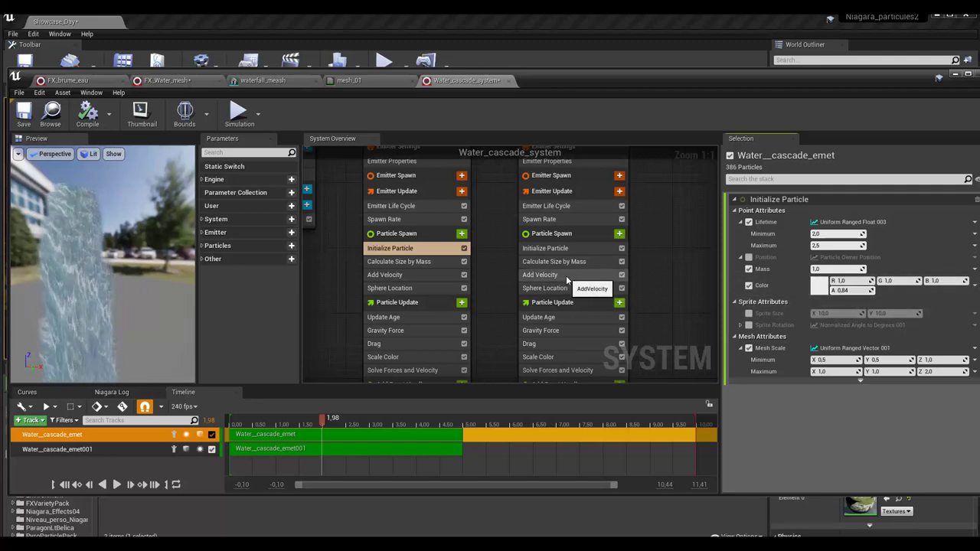
click(536, 248)
drag(850, 290, 826, 290)
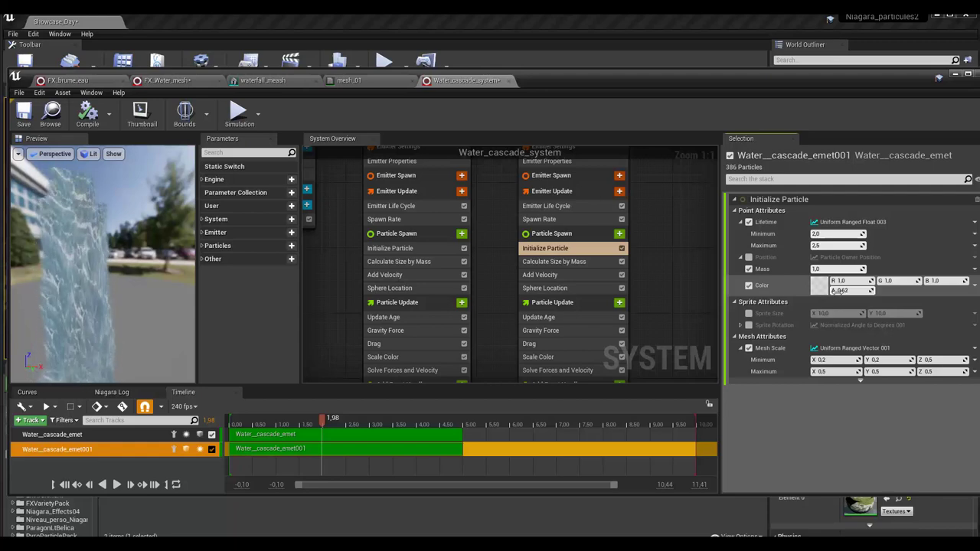
drag(827, 290, 833, 298)
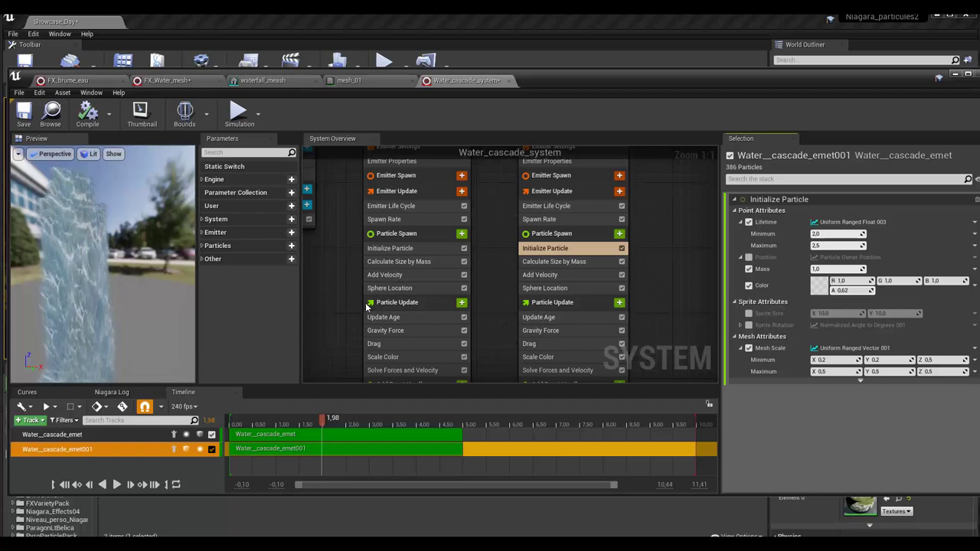
click(390, 249)
drag(846, 290, 832, 290)
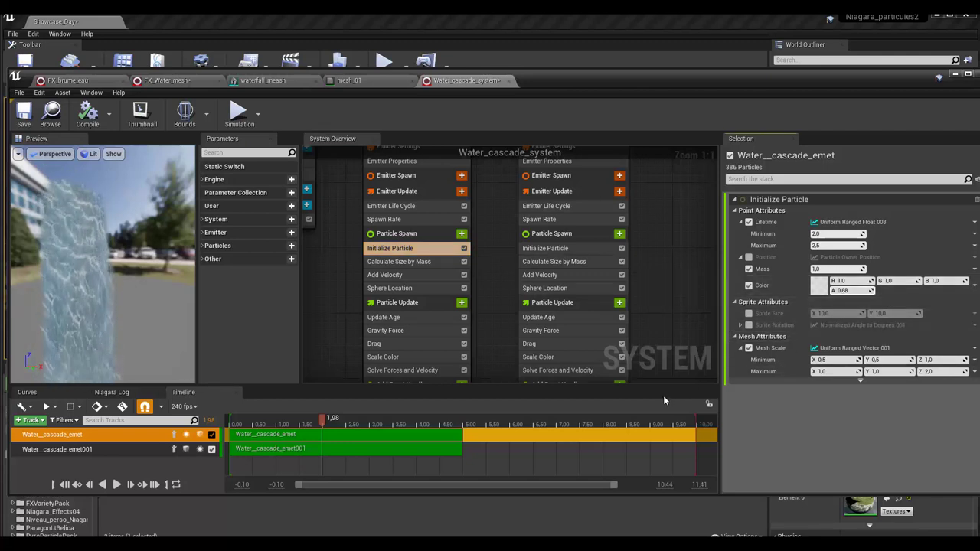
Set Water_cascade_emet's Spawn Rate to 300
click(394, 219)
drag(835, 210, 857, 210)
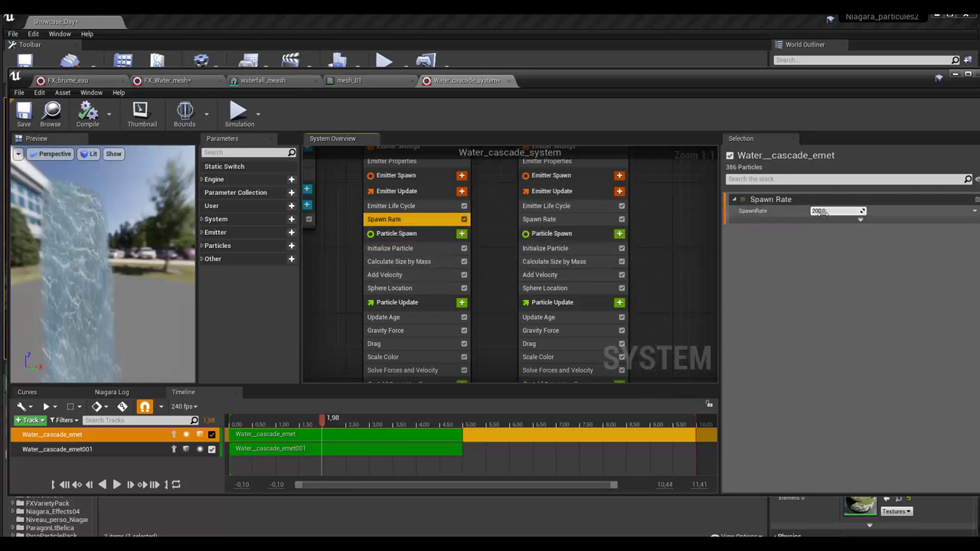
click(825, 211)
text(30)
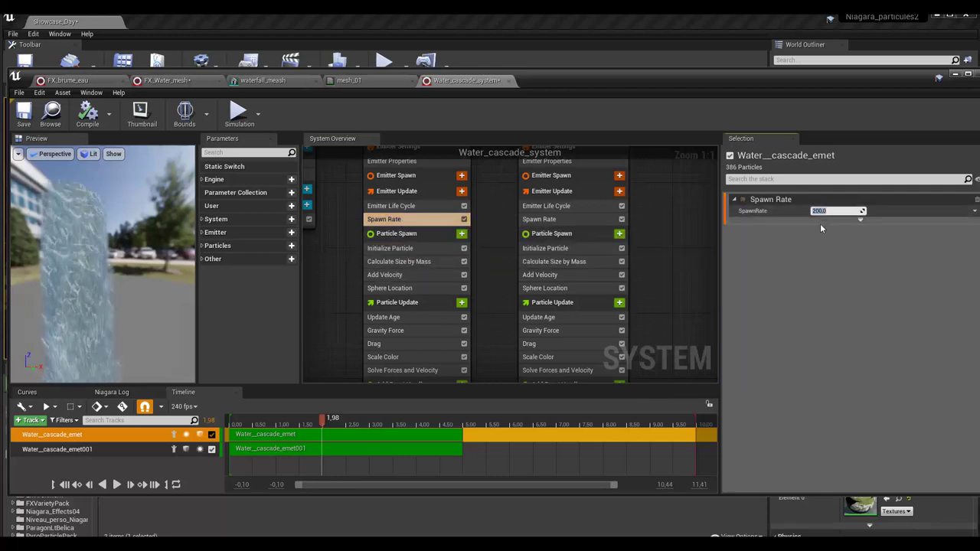
text(0)
key(Return)
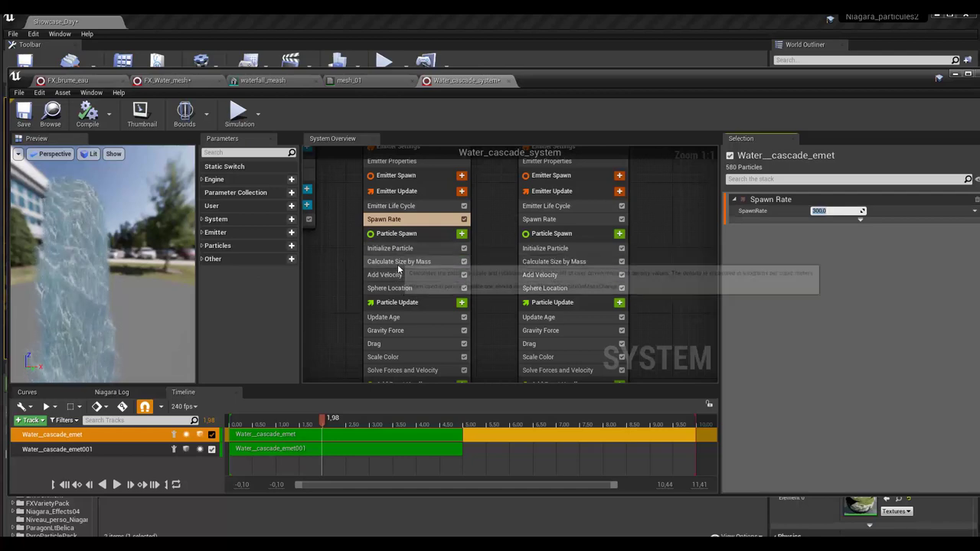
Bring the first emitter's colour alpha to 0,46 and orbit the waterfall preview
click(400, 288)
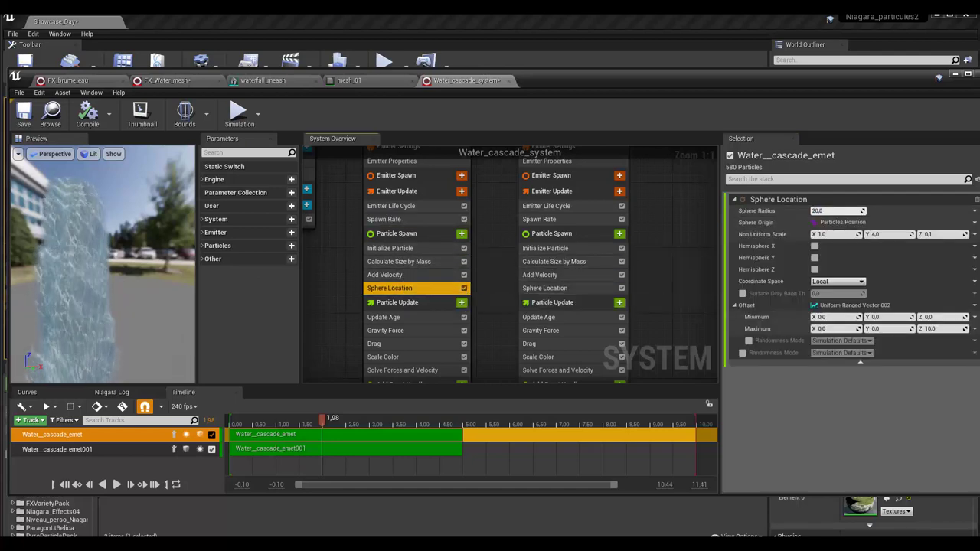
click(398, 248)
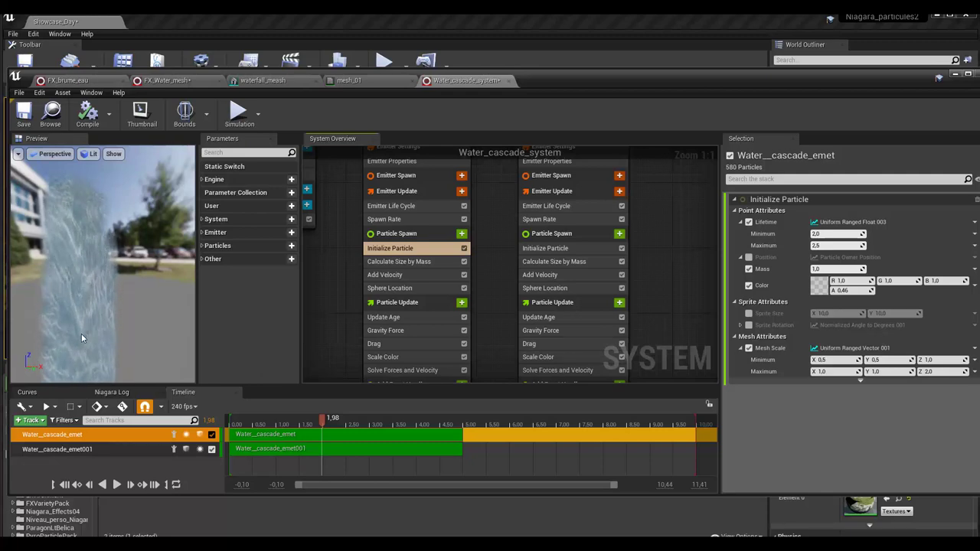
drag(77, 337, 107, 344)
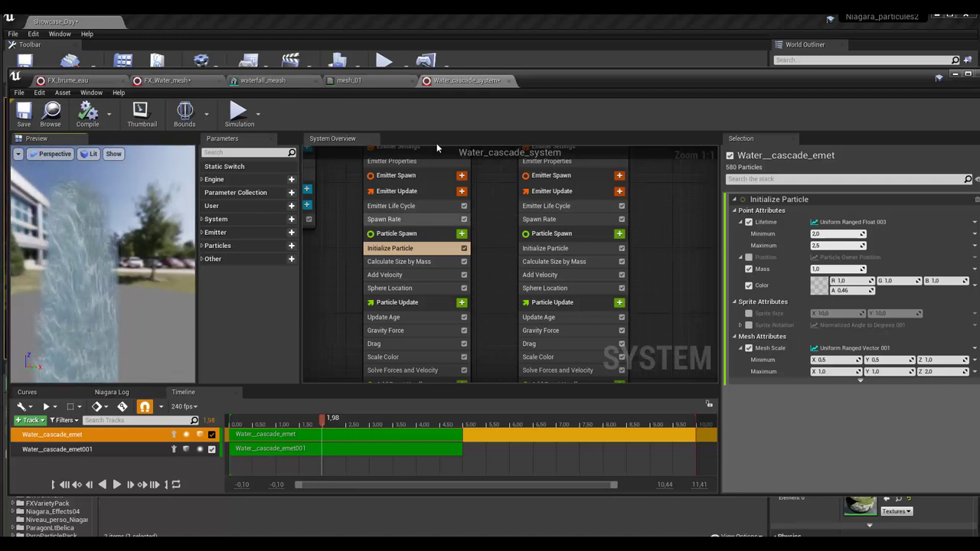
drag(553, 83, 667, 71)
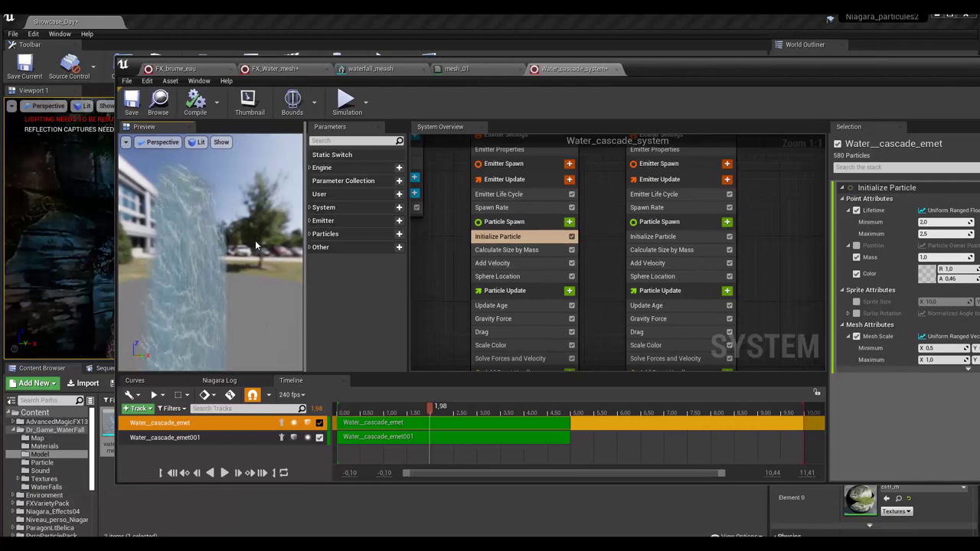
Inspect the second emitter's Mesh Renderer, which uses waterfall_meash
drag(726, 71, 693, 78)
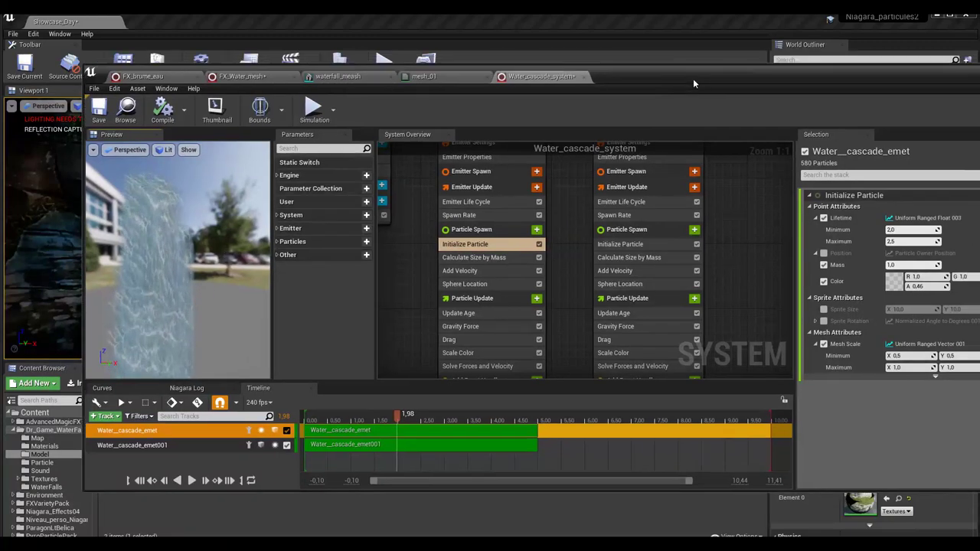
scroll(640, 318, down, 3)
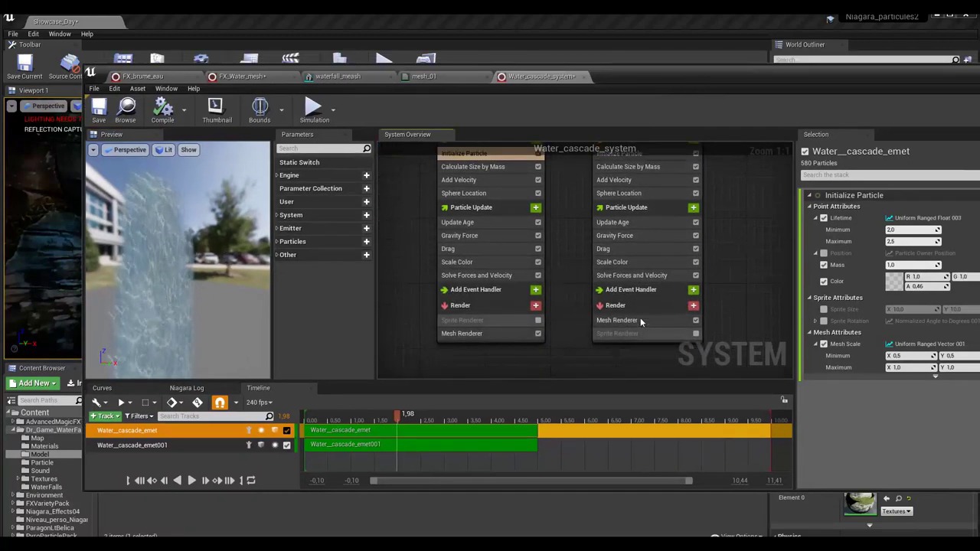
click(640, 319)
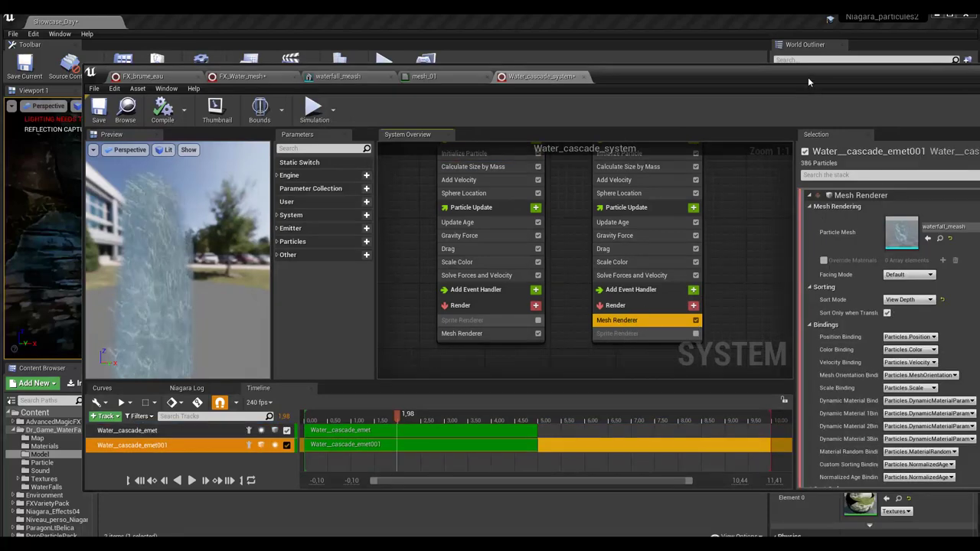
Switch to the FX_Water_mesh system for editing
drag(808, 77, 677, 92)
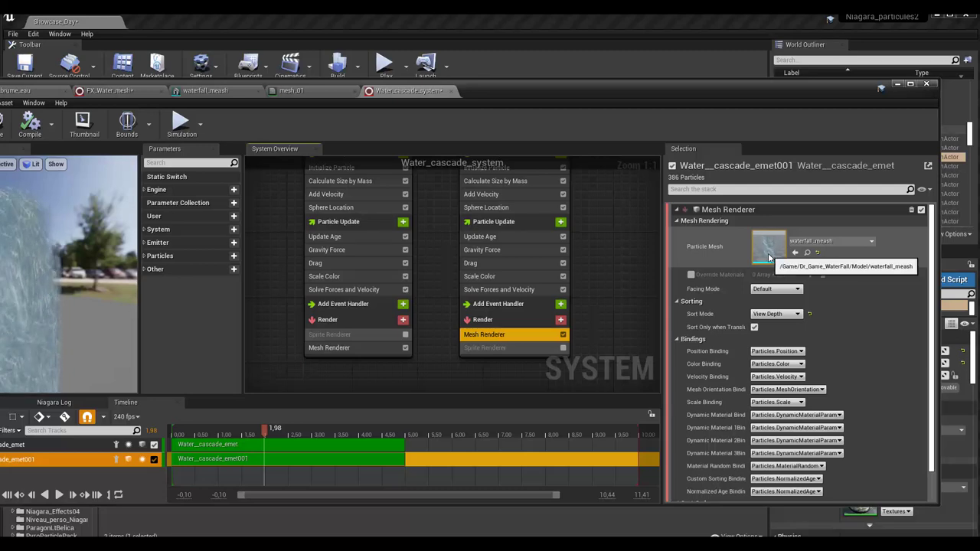
drag(531, 88, 676, 92)
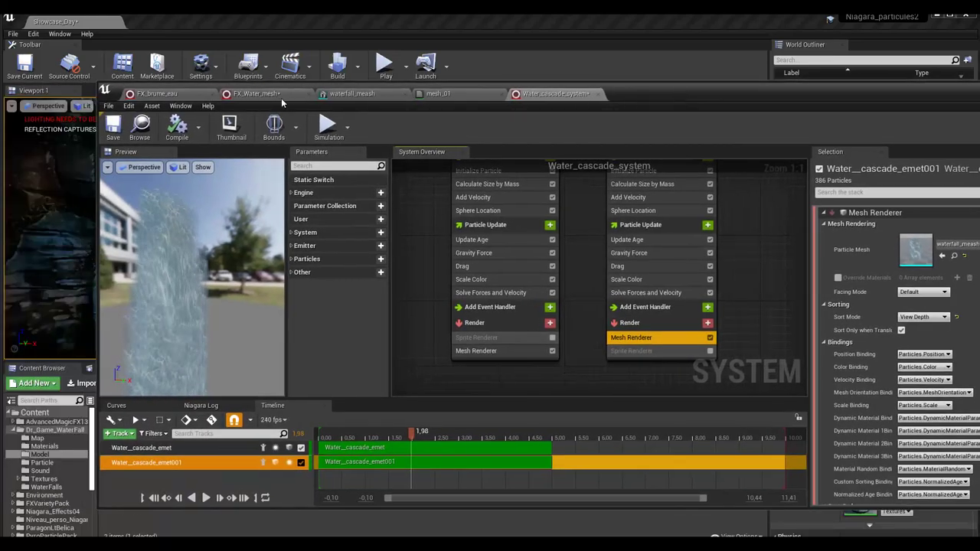
click(261, 101)
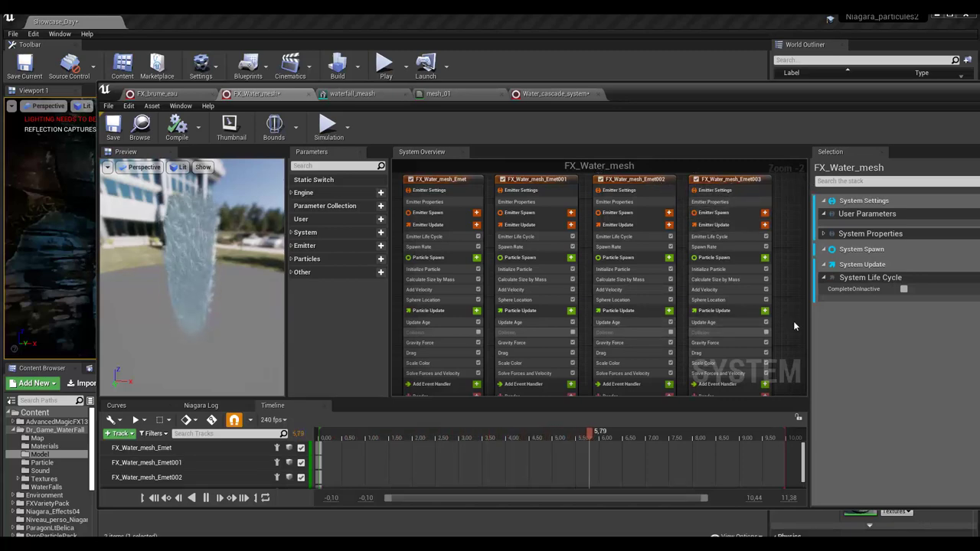
Inspect FX_Water_mesh_Emet002's Mesh Renderer (waterfall_meash_2) and move the Niagara window aside to show the level
right_drag(794, 326, 771, 241)
click(600, 326)
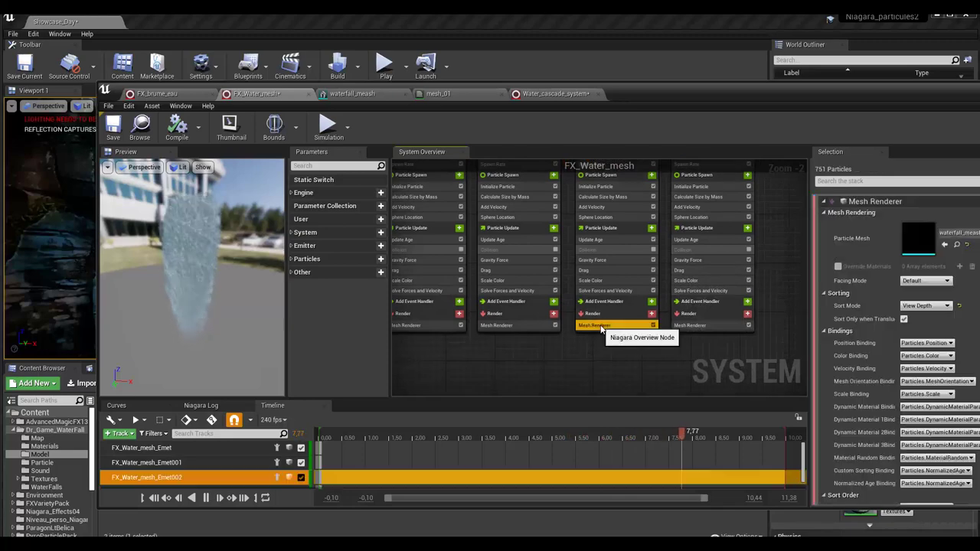
drag(874, 92, 768, 62)
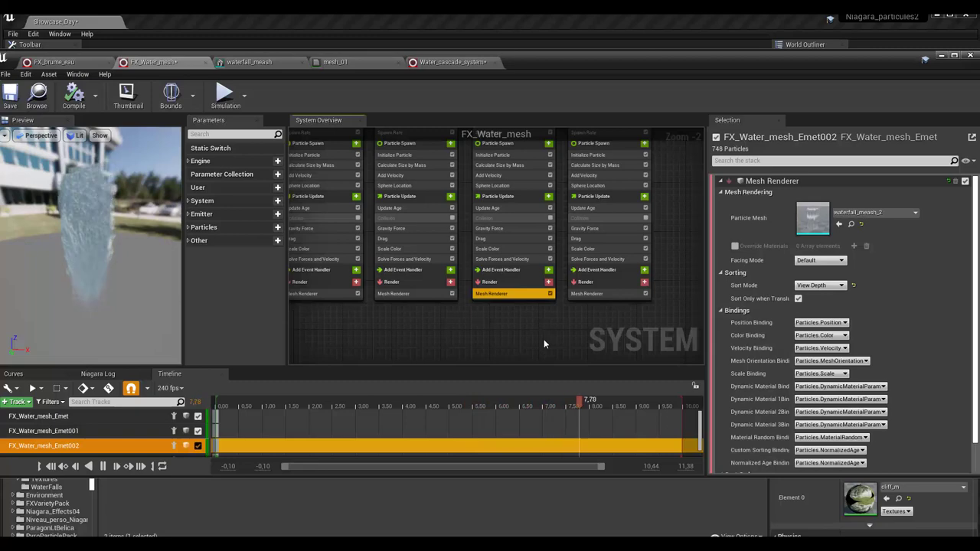
mouse_move(554, 62)
mouse_down()
mouse_move(653, 88)
mouse_move(979, 122)
mouse_up()
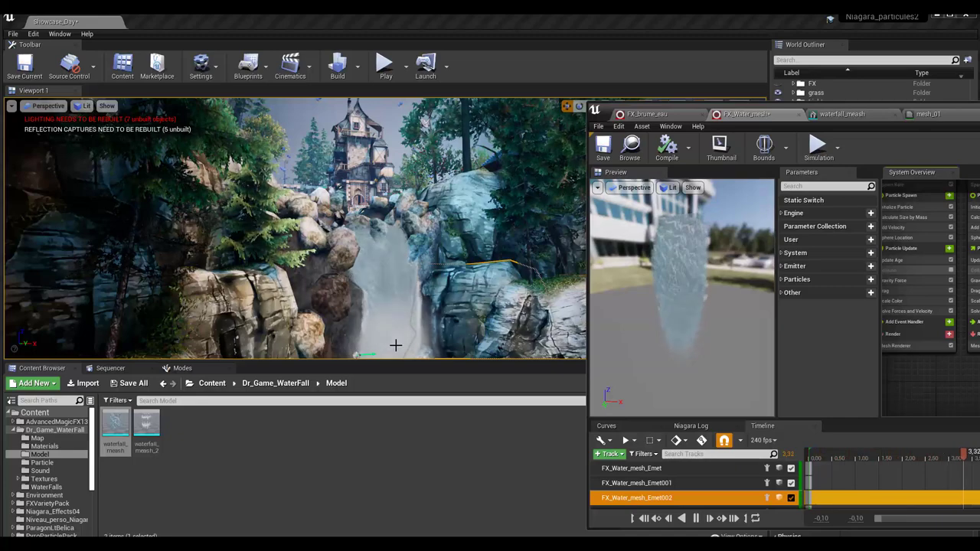
Select the waterfall effect in Viewport 1 and nudge it right along X
mouse_move(972, 115)
mouse_down()
mouse_move(580, 120)
mouse_move(971, 106)
mouse_up()
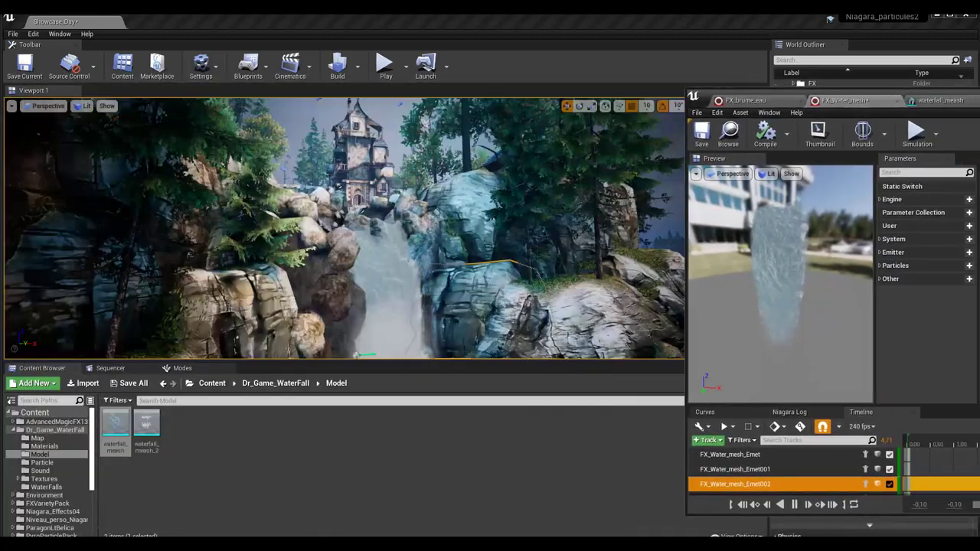
drag(484, 312, 392, 305)
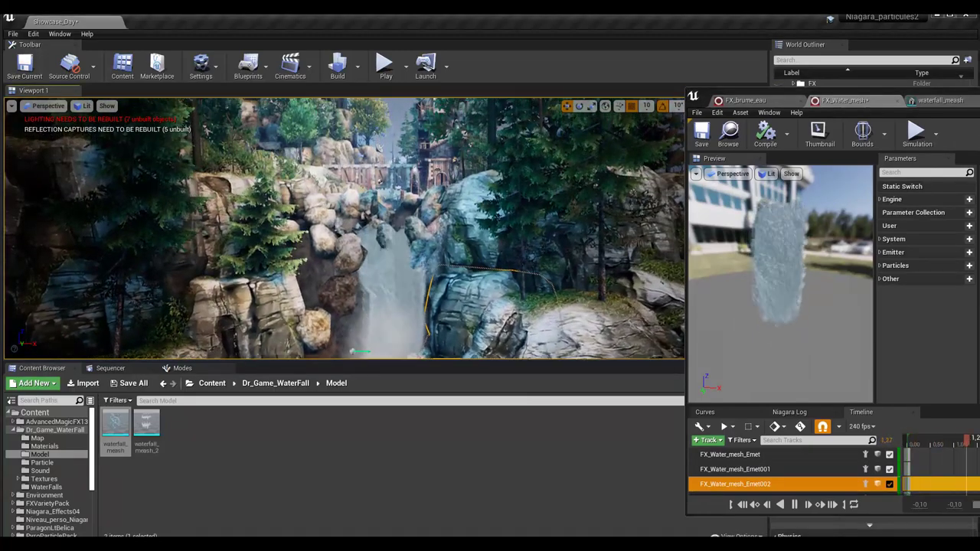
click(392, 299)
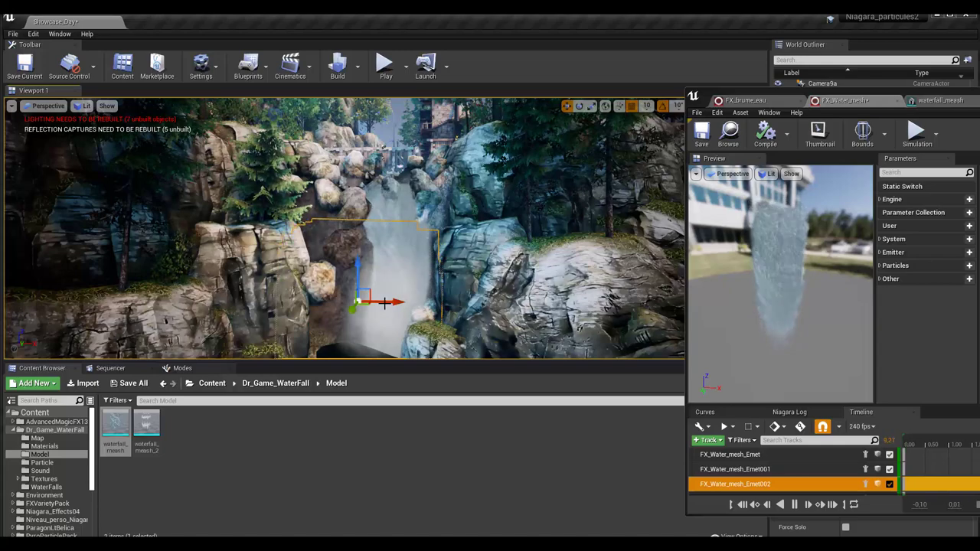
drag(392, 303, 401, 305)
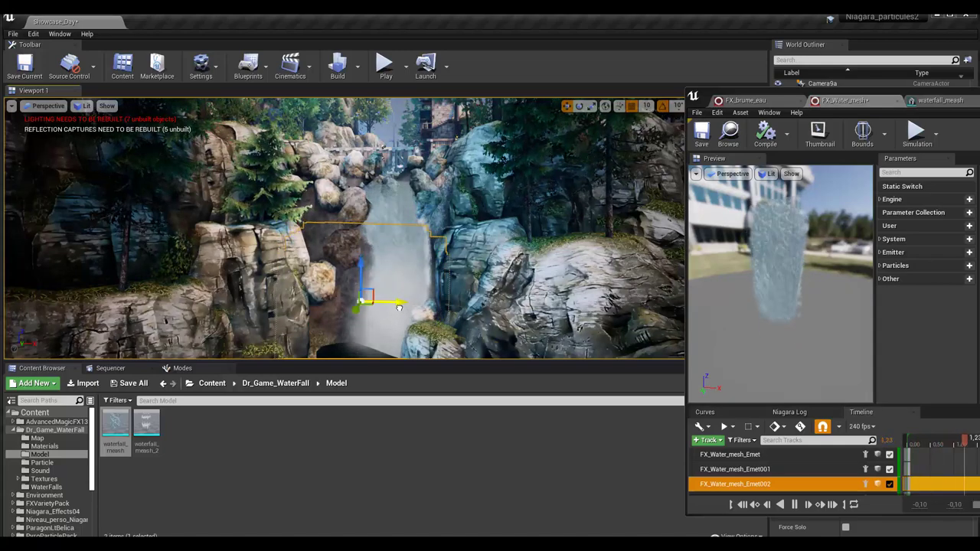
Orbit and zoom around the gorge to check the waterfall below the house and trees
mouse_move(400, 323)
mouse_down()
mouse_move(401, 100)
mouse_move(409, 148)
mouse_move(409, 122)
mouse_up()
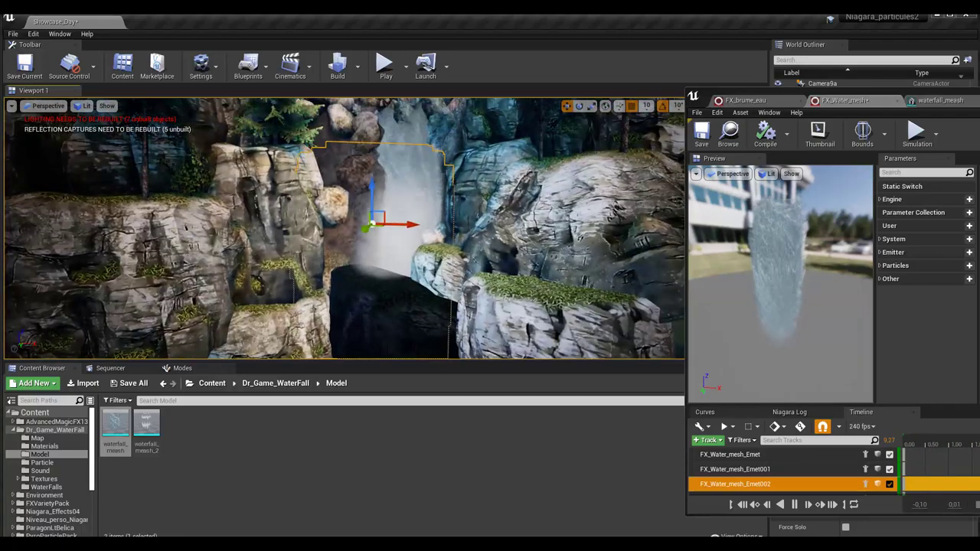
click(379, 230)
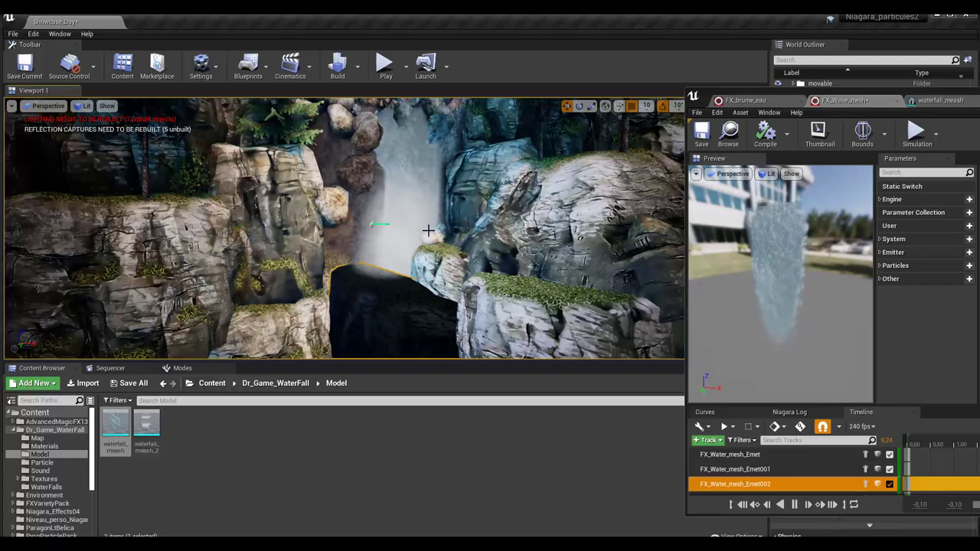
scroll(440, 232, up, 1)
right_drag(409, 229, 414, 207)
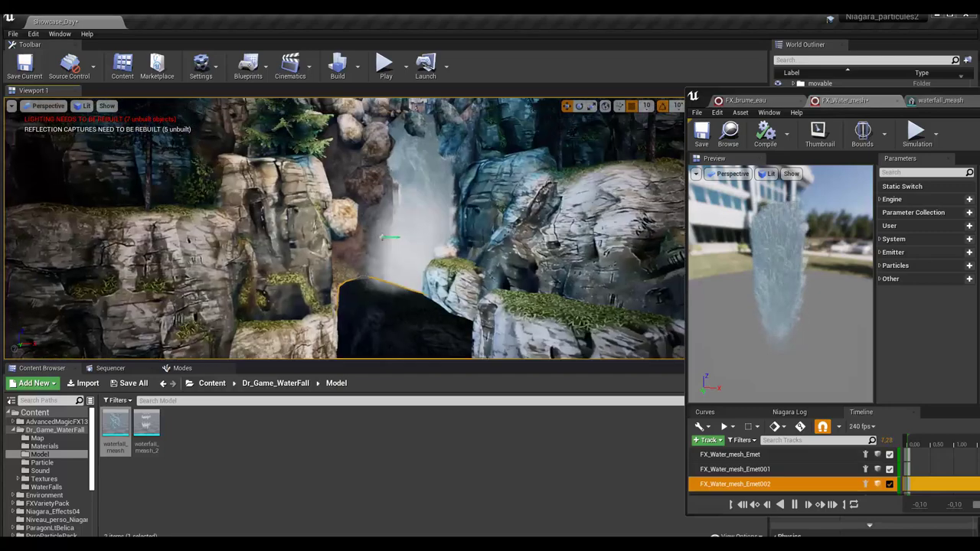
scroll(391, 199, up, 1)
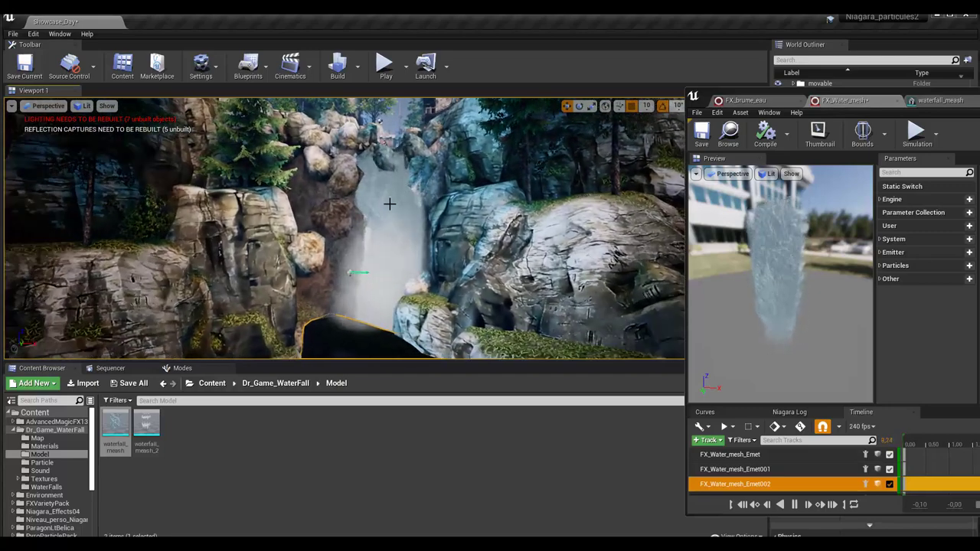
scroll(390, 200, up, 1)
scroll(390, 201, up, 1)
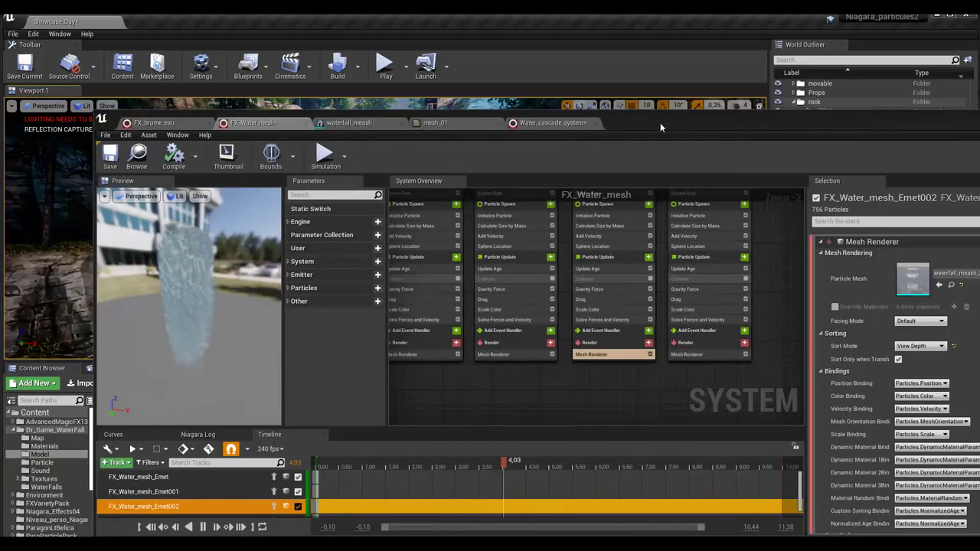
Move the FX_Water_mesh editor back over the level to fill the screen
drag(660, 122, 598, 64)
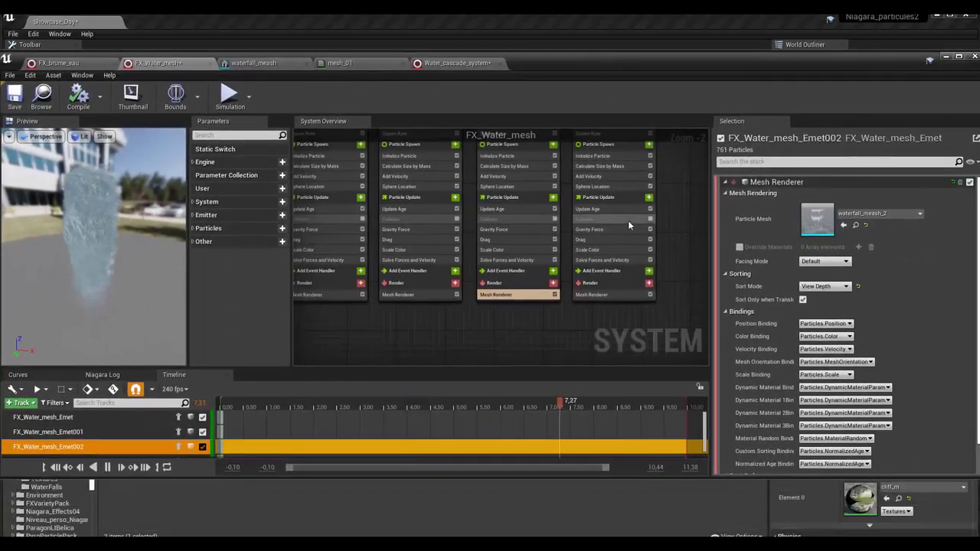